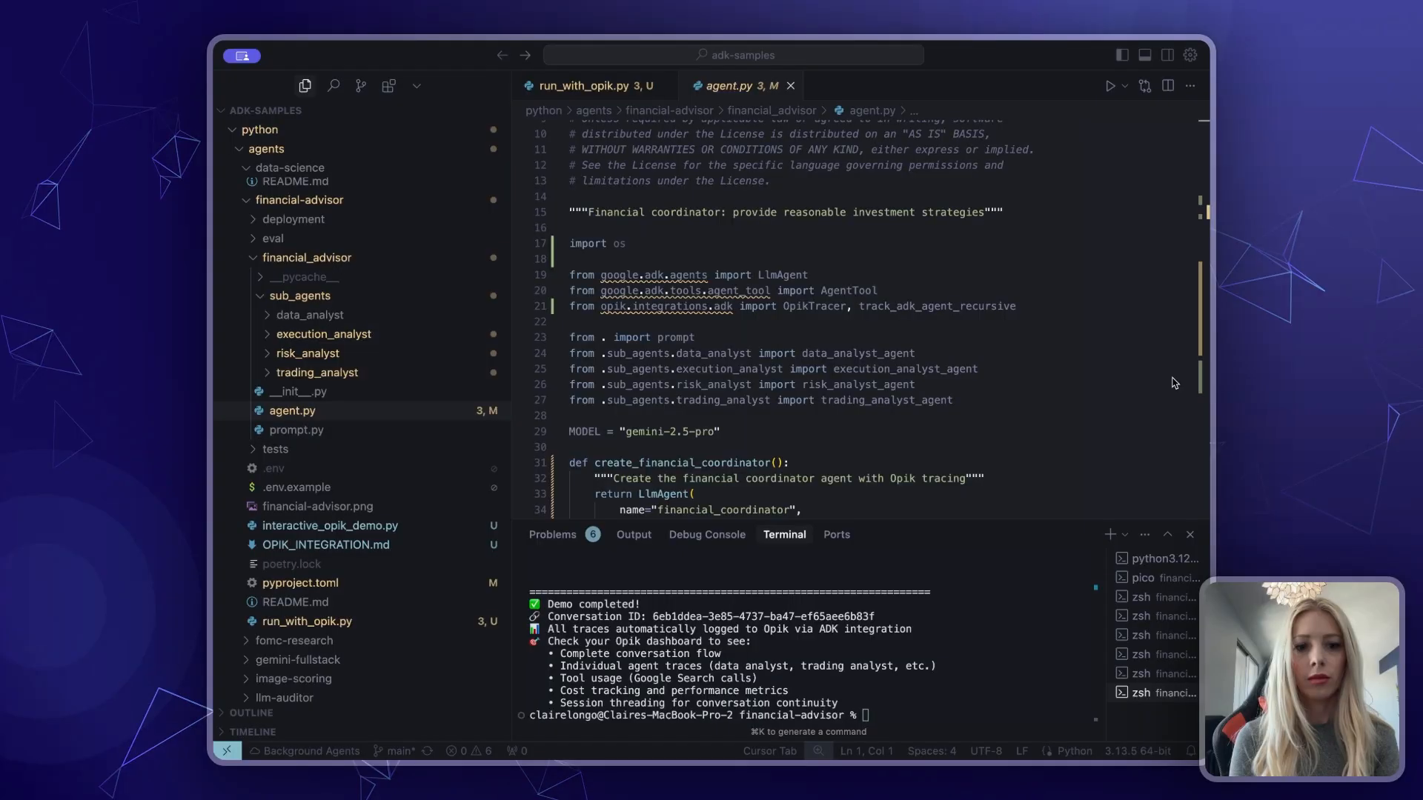
Collapse the data-science folder in the project tree and leave the financial-advisor folder expanded to show the financial_advisor package's sub_agents
{"action": "double_click", "coordinate": [1157, 383]}
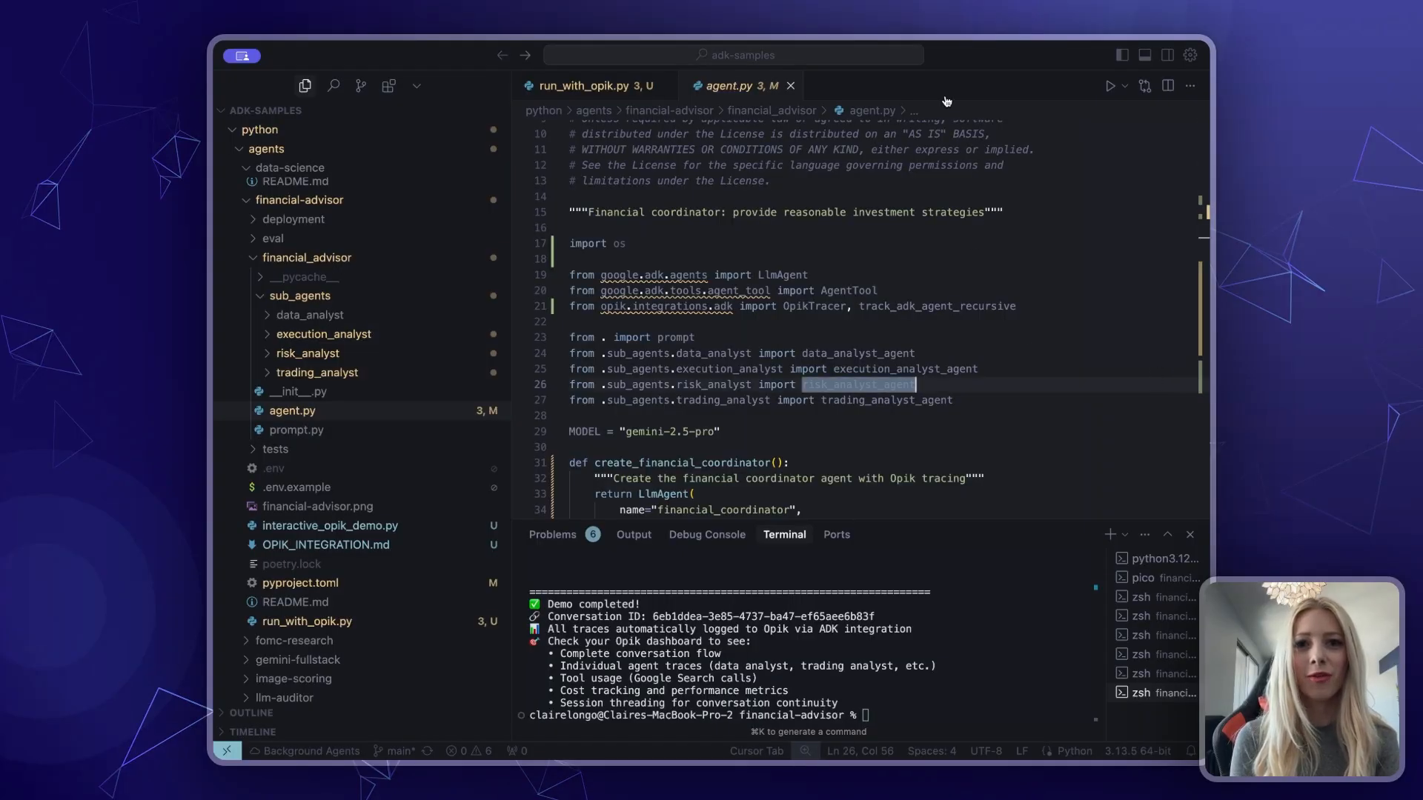
{"action": "mouse_move", "coordinate": [662, 303]}
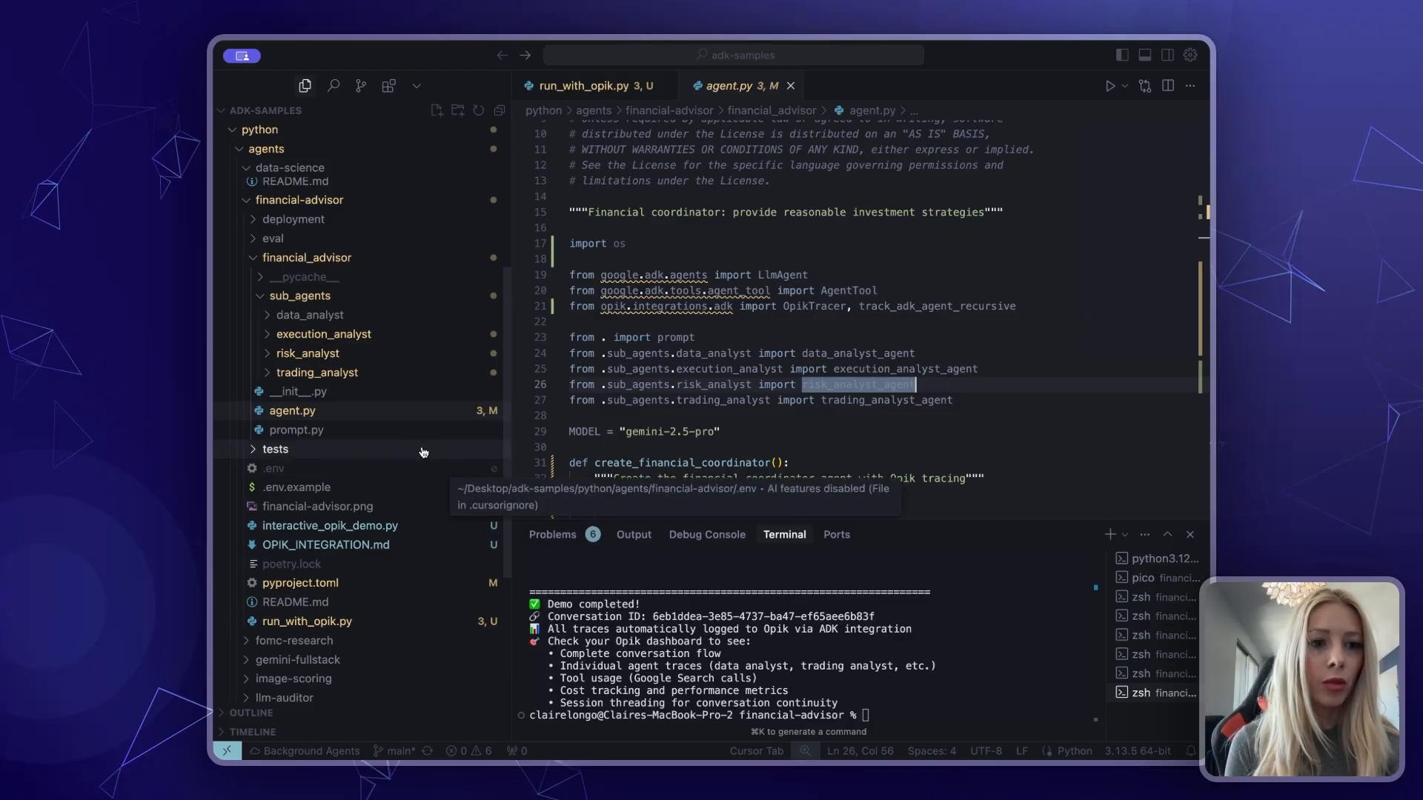
{"action": "left_click", "coordinate": [250, 259]}
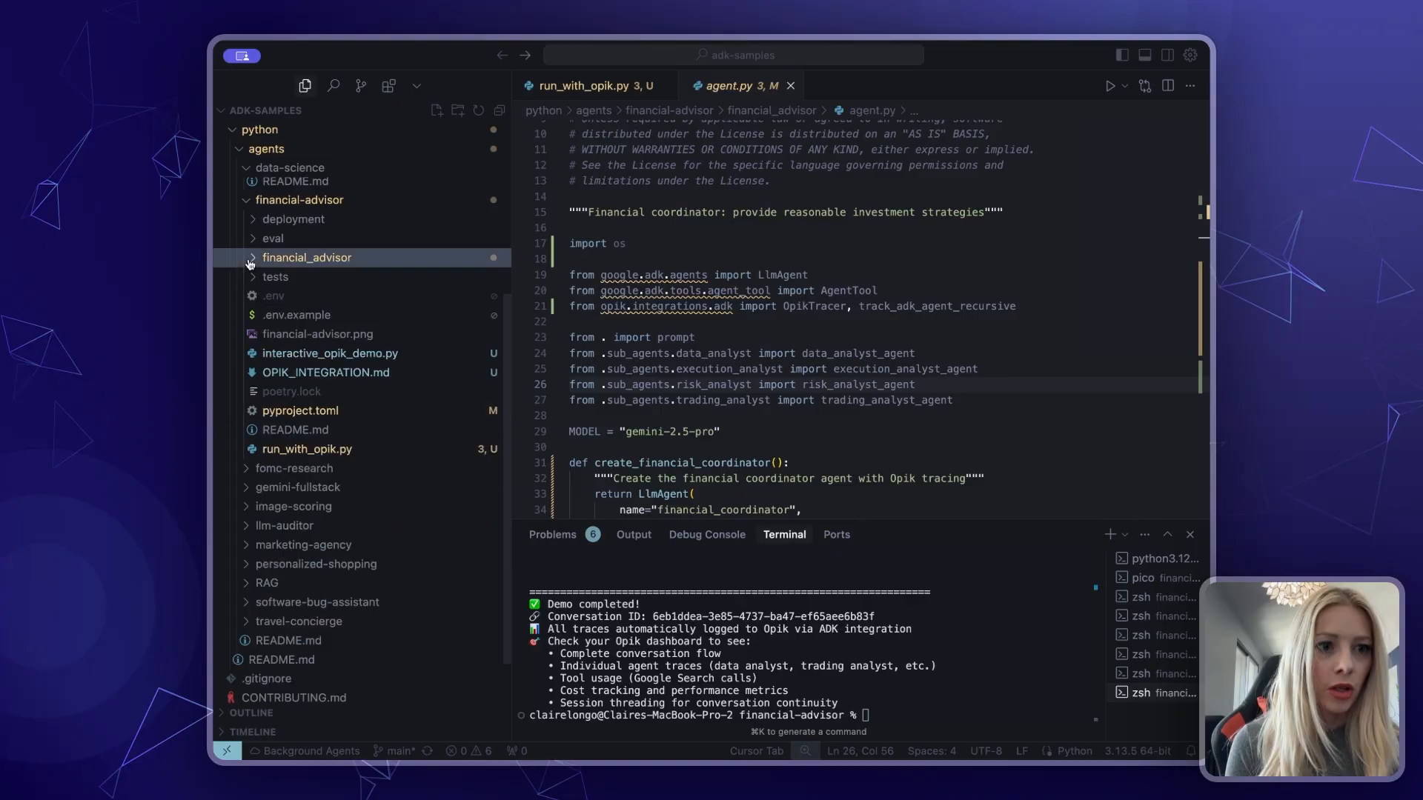
{"action": "left_click", "coordinate": [245, 202]}
{"action": "scroll", "coordinate": [246, 211], "scroll_direction": "up", "scroll_amount": 3}
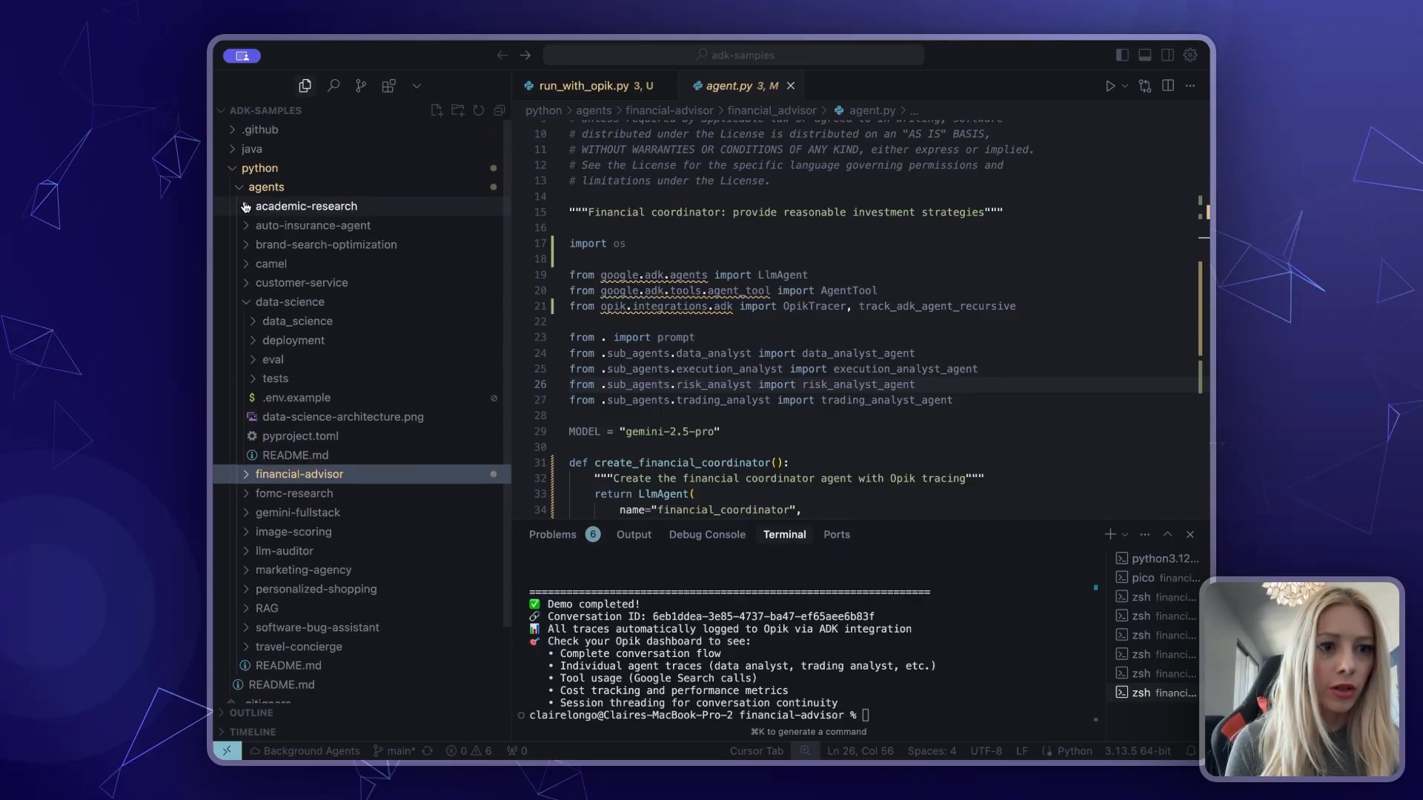
{"action": "left_click", "coordinate": [246, 303]}
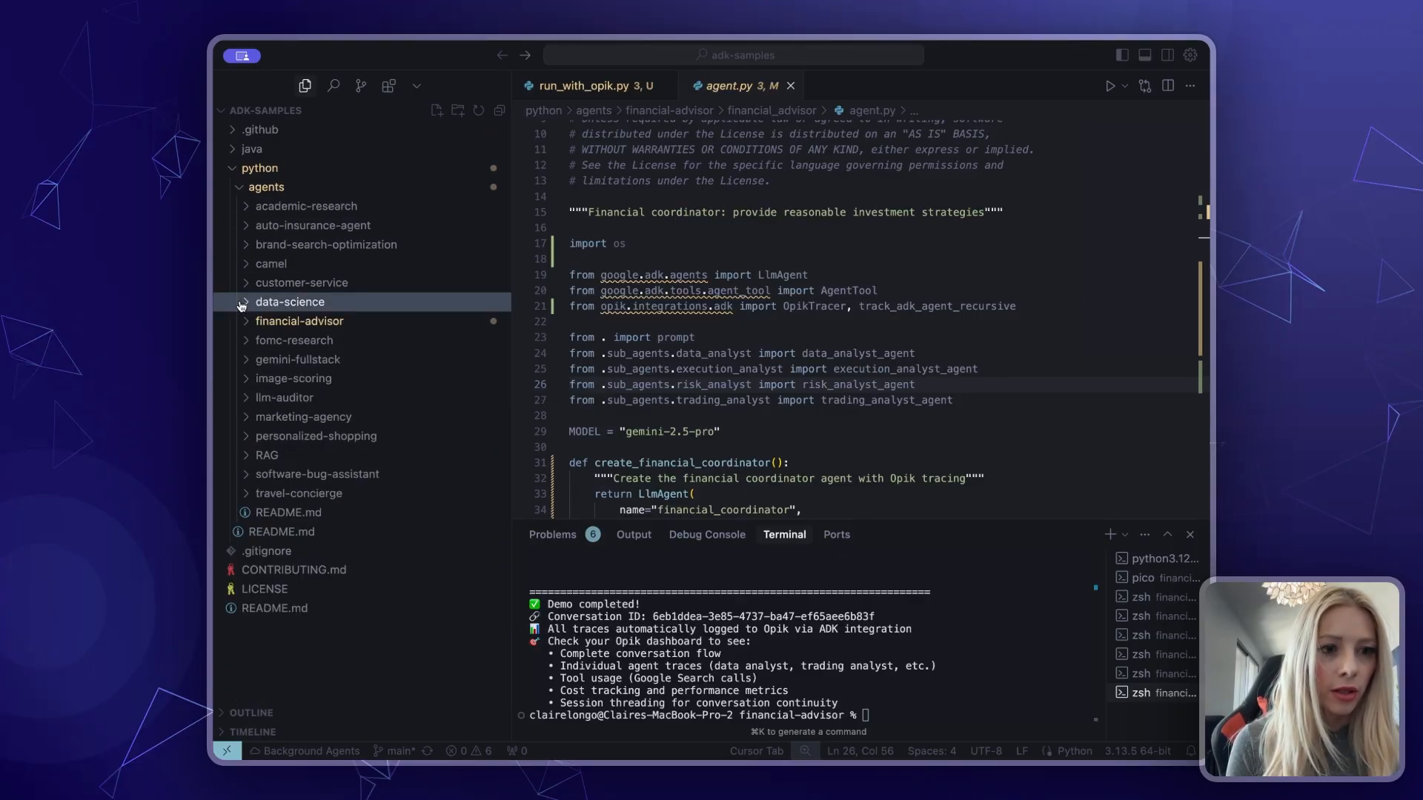
{"action": "left_click", "coordinate": [246, 321]}
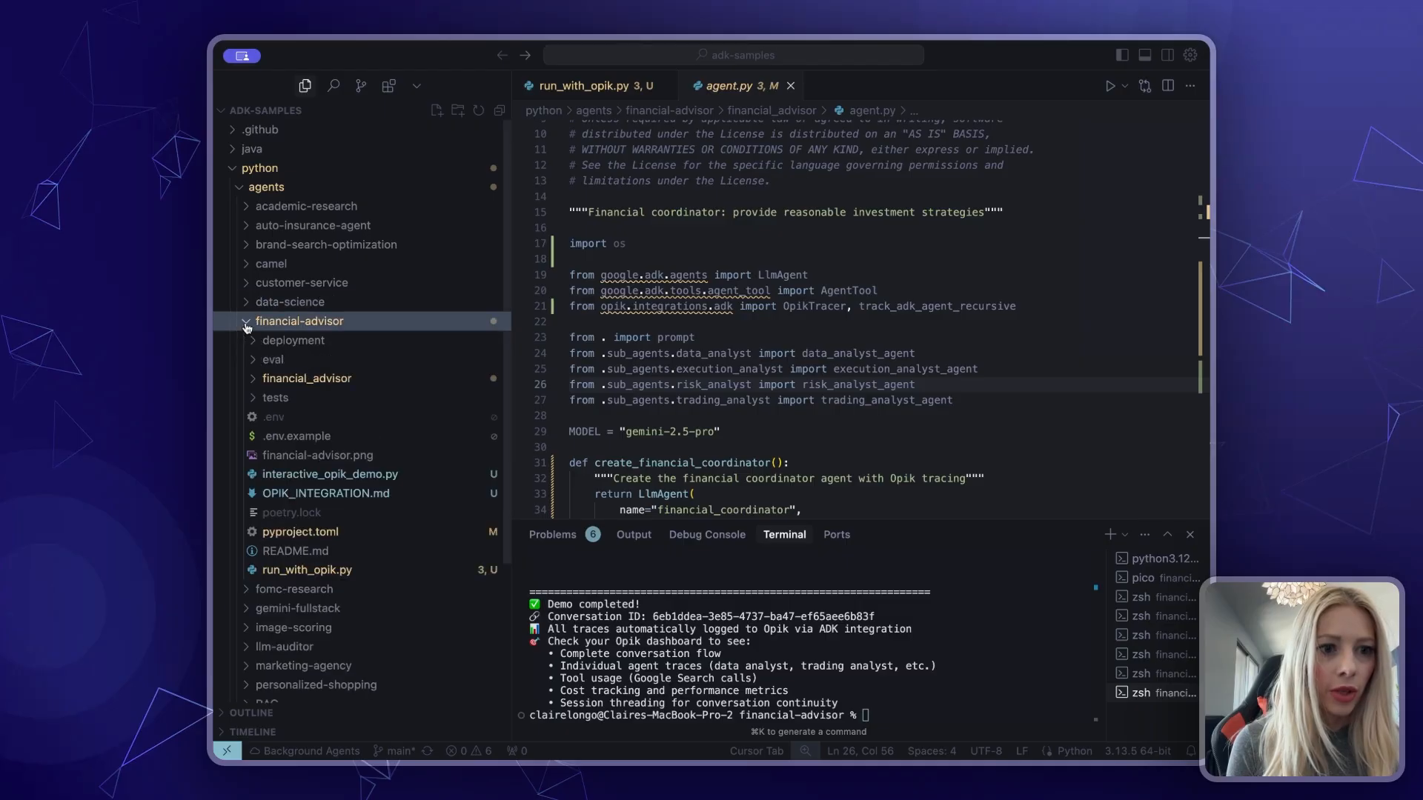
{"action": "scroll", "coordinate": [312, 349], "scroll_direction": "down", "scroll_amount": 3}
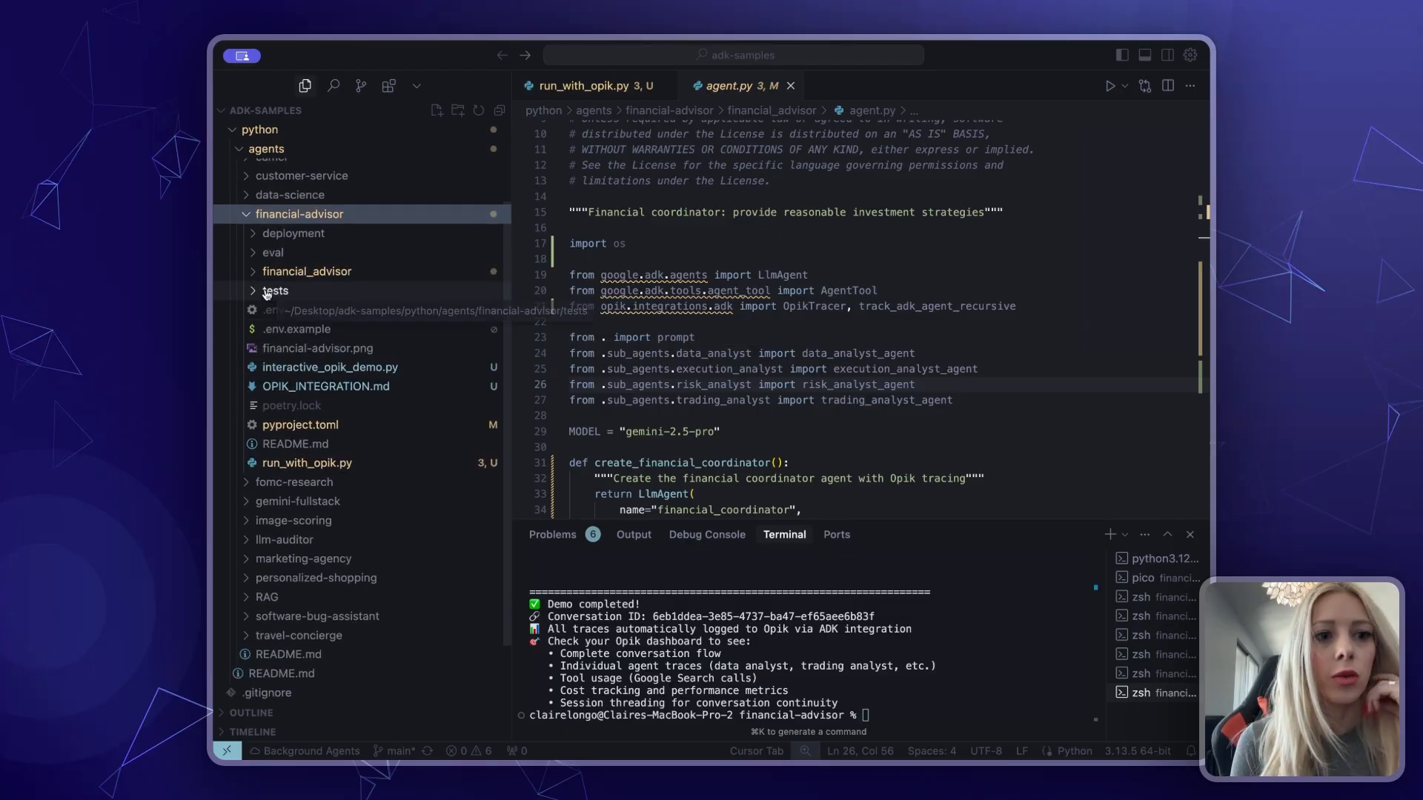
{"action": "left_click", "coordinate": [303, 271]}
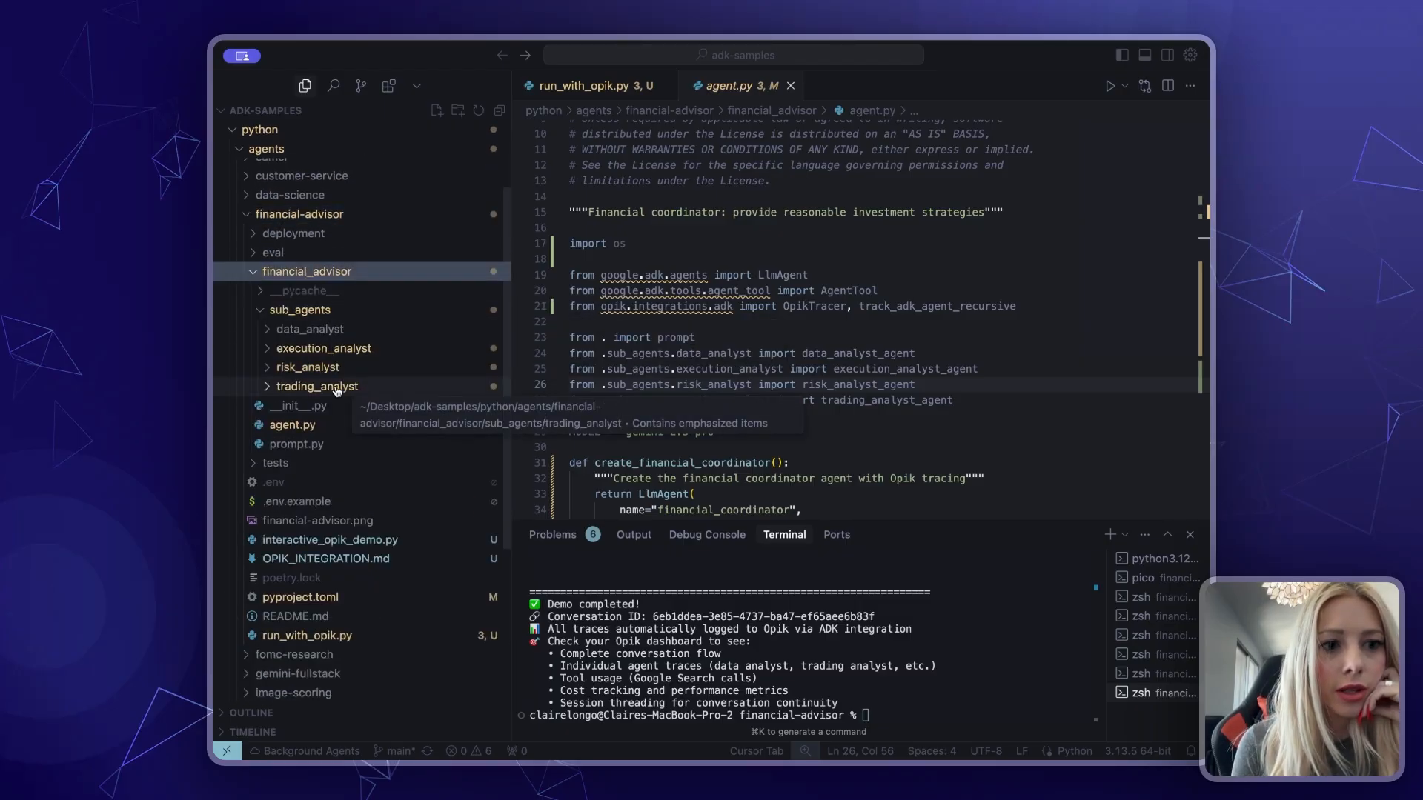
{"action": "scroll", "coordinate": [335, 386], "scroll_direction": "down", "scroll_amount": 1}
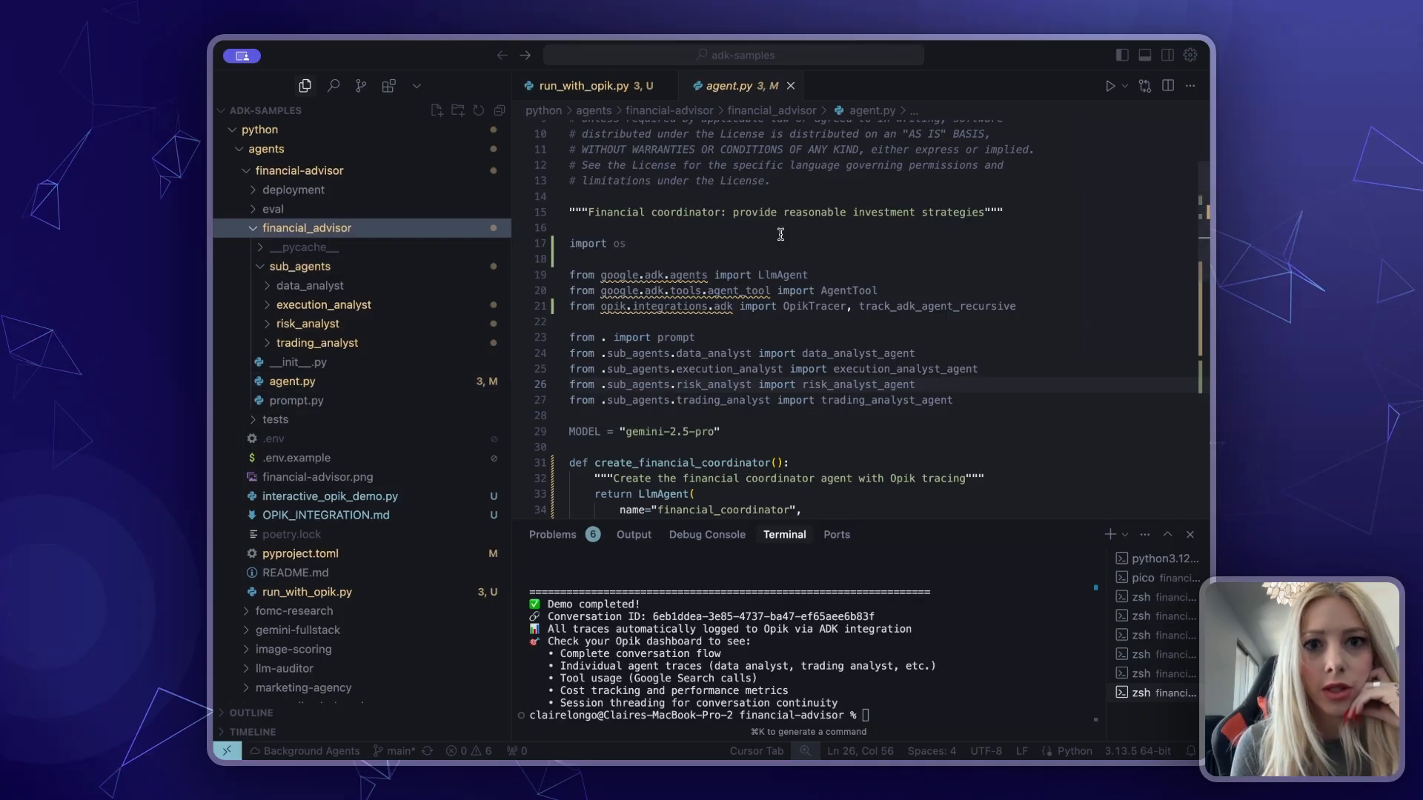
Review the create_financial_coordinator function in agent.py and select its four AgentTool sub-agent entries
{"action": "scroll", "coordinate": [744, 214], "scroll_direction": "down", "scroll_amount": 2}
{"action": "scroll", "coordinate": [745, 213], "scroll_direction": "up", "scroll_amount": 1}
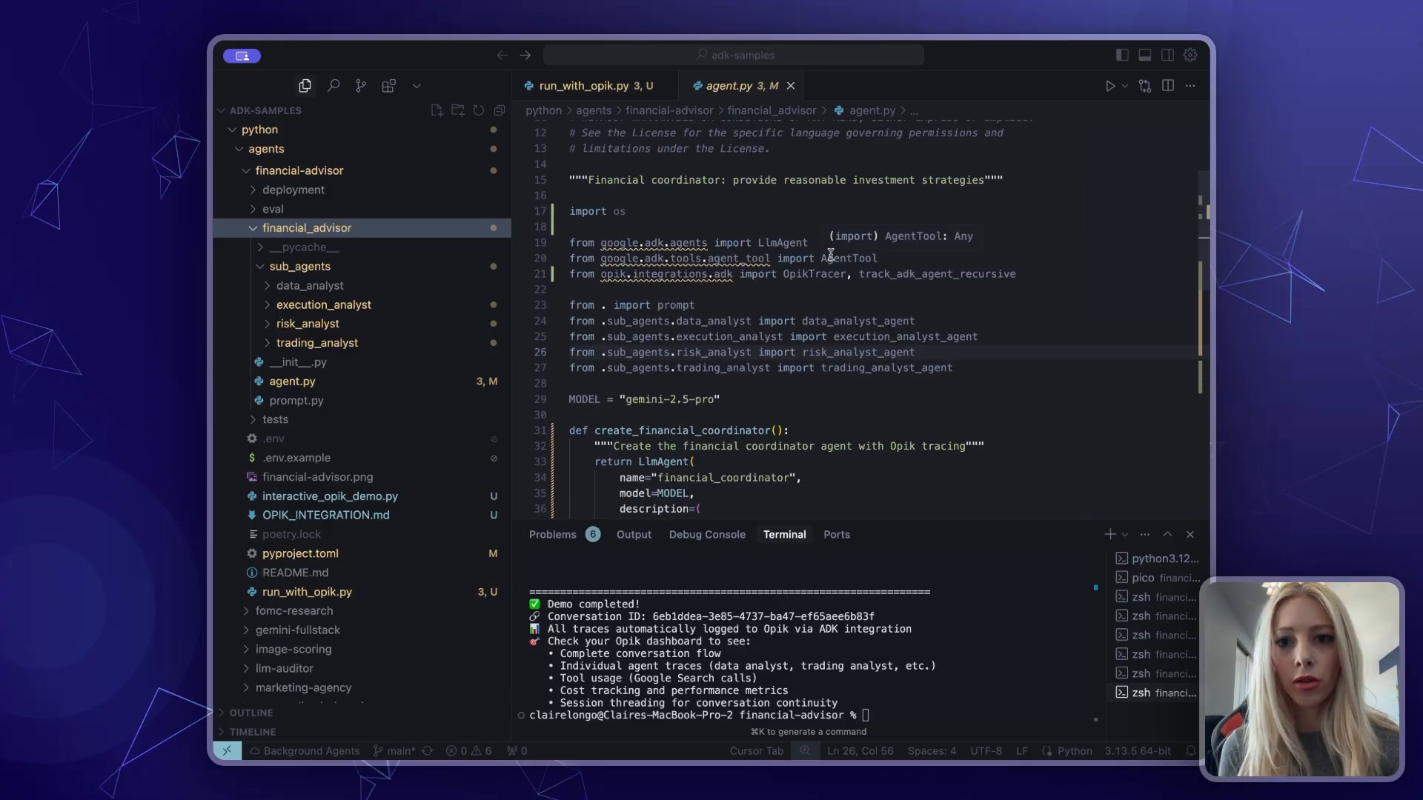
{"action": "scroll", "coordinate": [877, 378], "scroll_direction": "down", "scroll_amount": 5}
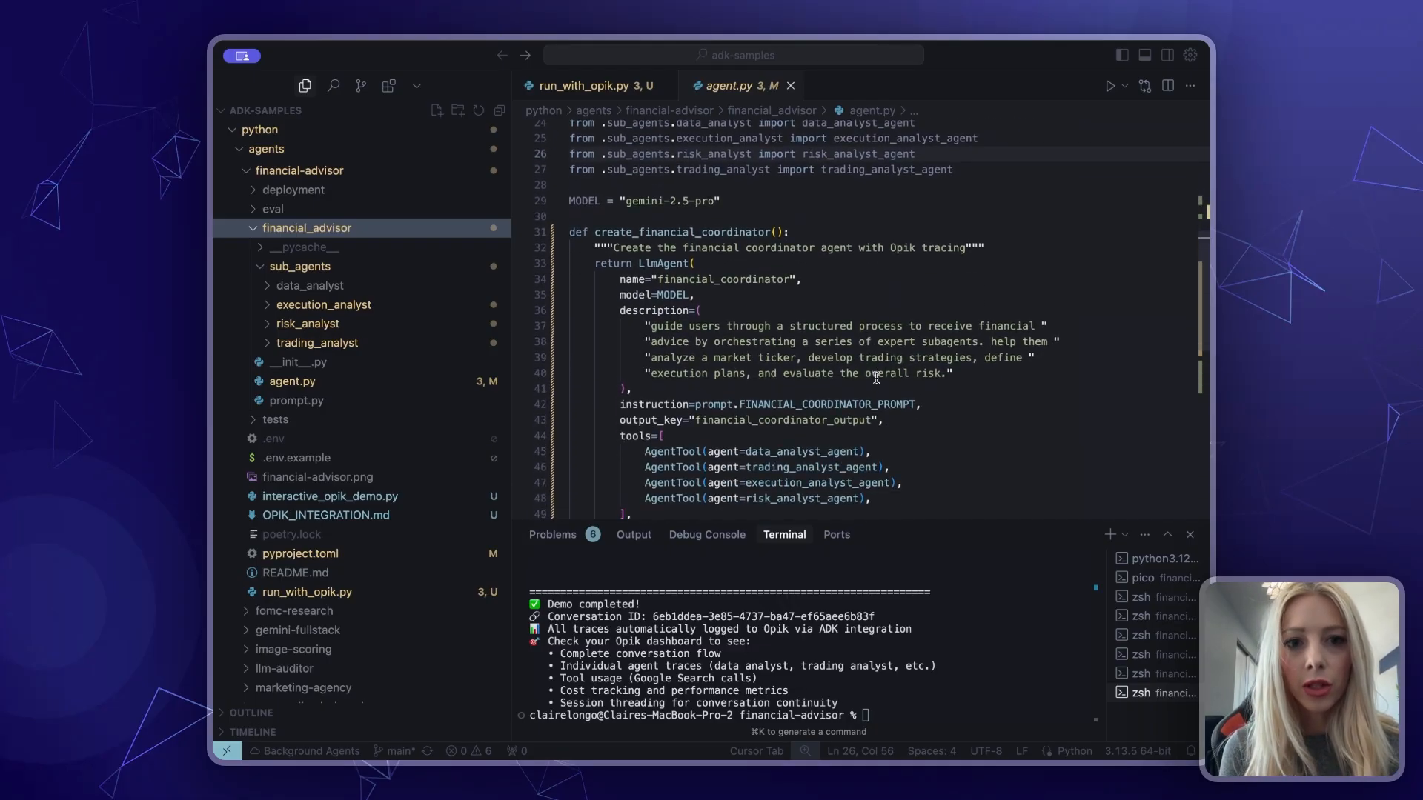
{"action": "mouse_move", "coordinate": [660, 231]}
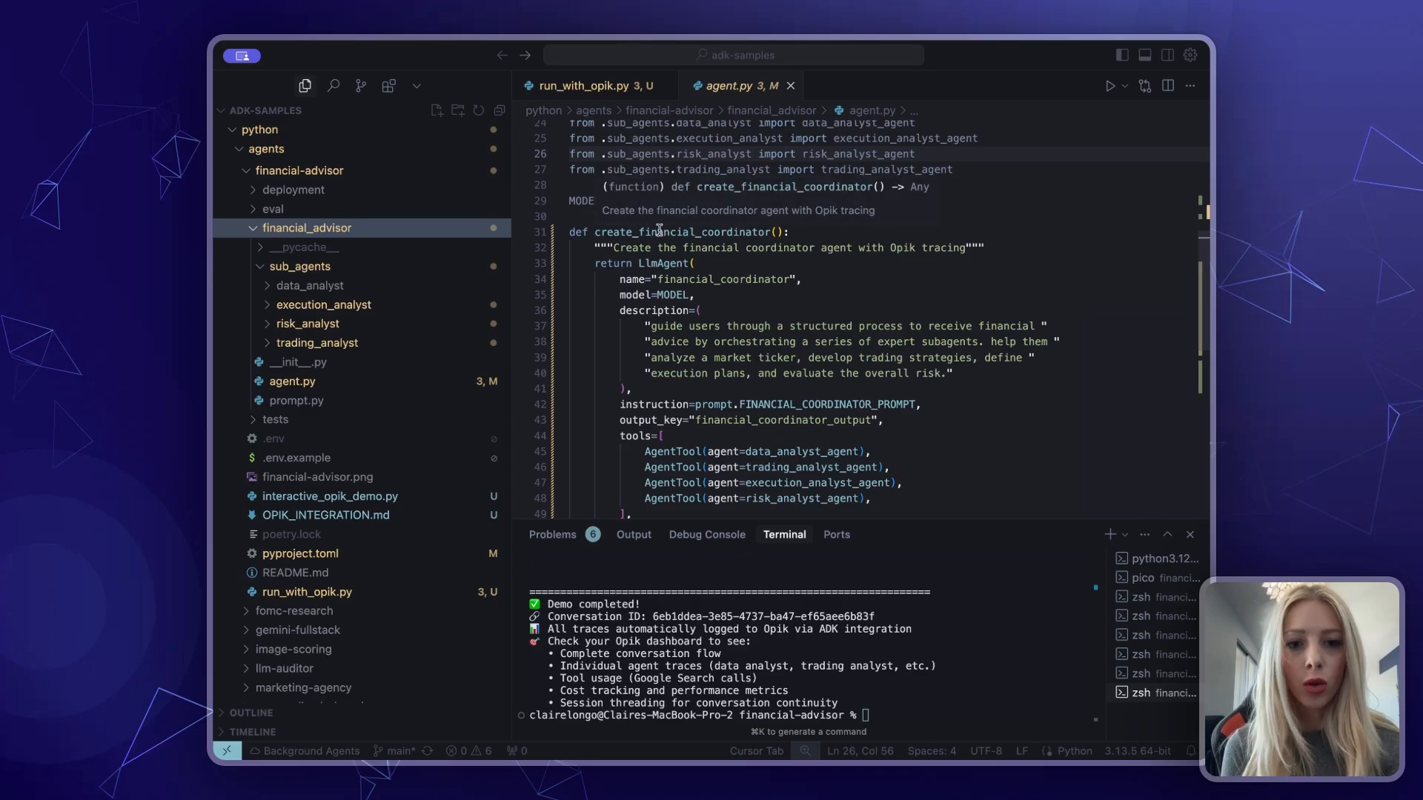
{"action": "left_click_drag", "start_coordinate": [874, 499], "coordinate": [538, 454]}
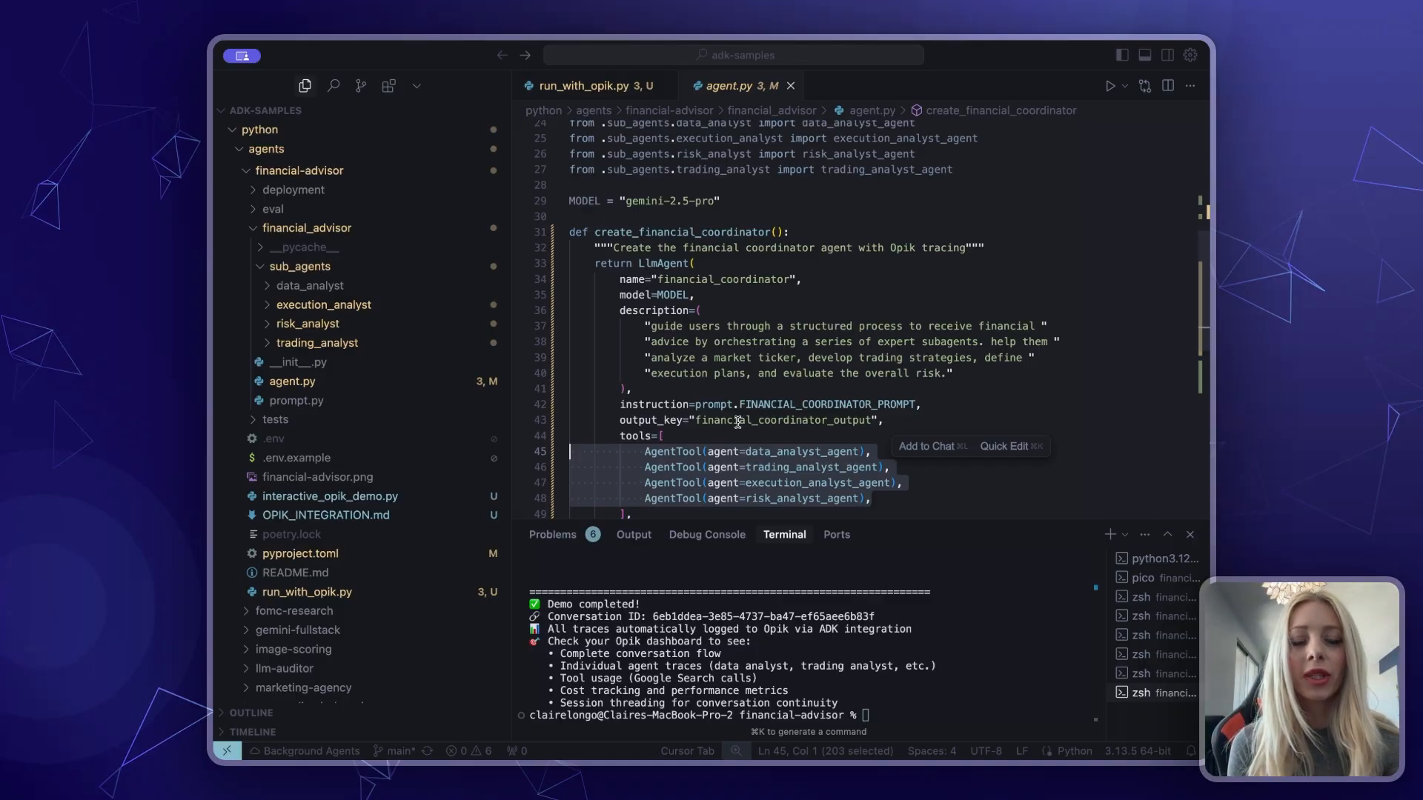
Examine the opik.integrations.adk import in agent.py, highlighting the whole line and the track_adk_agent_recursive name, and skim the code below
{"action": "scroll", "coordinate": [739, 422], "scroll_direction": "up", "scroll_amount": 3}
{"action": "scroll", "coordinate": [738, 421], "scroll_direction": "up", "scroll_amount": 4}
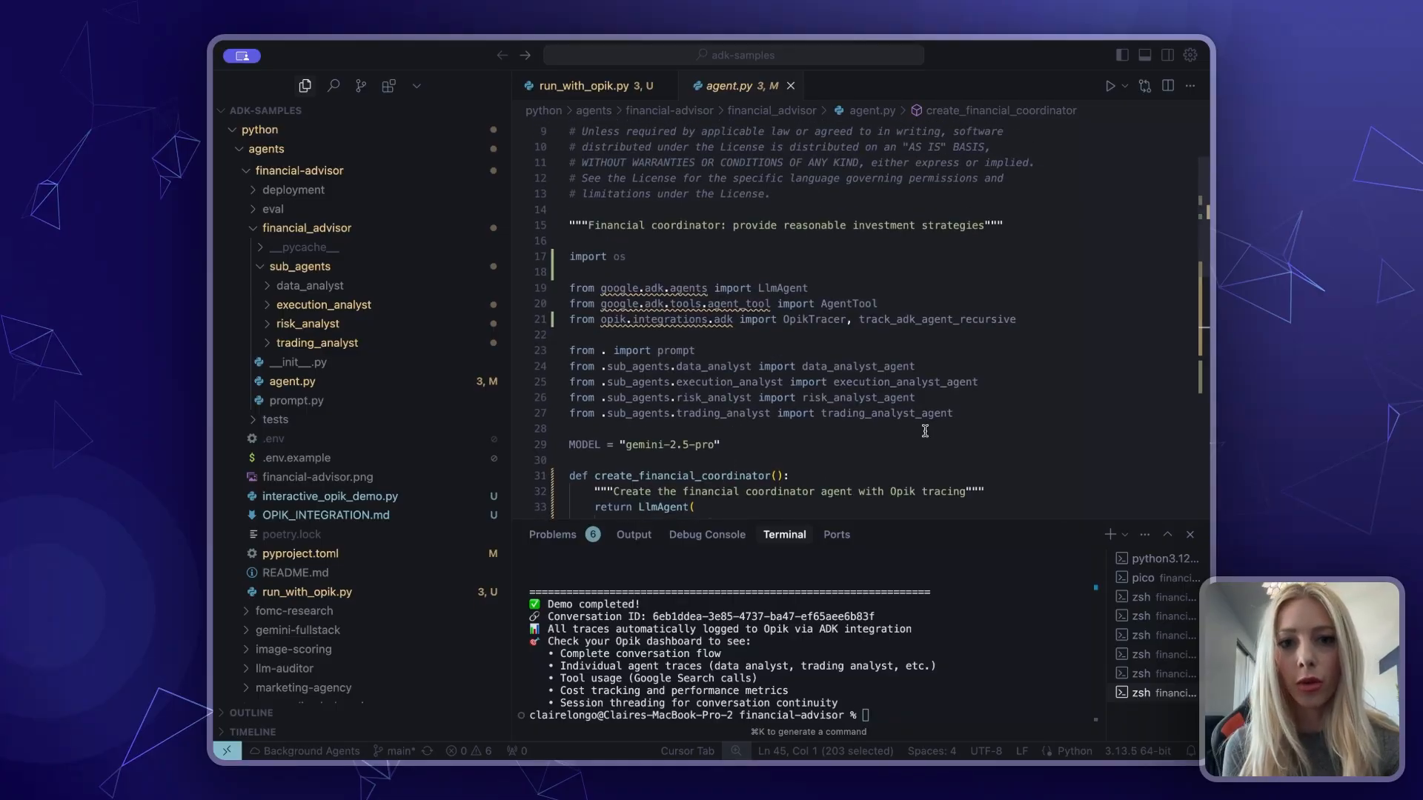
{"action": "left_click_drag", "start_coordinate": [1051, 319], "coordinate": [569, 319]}
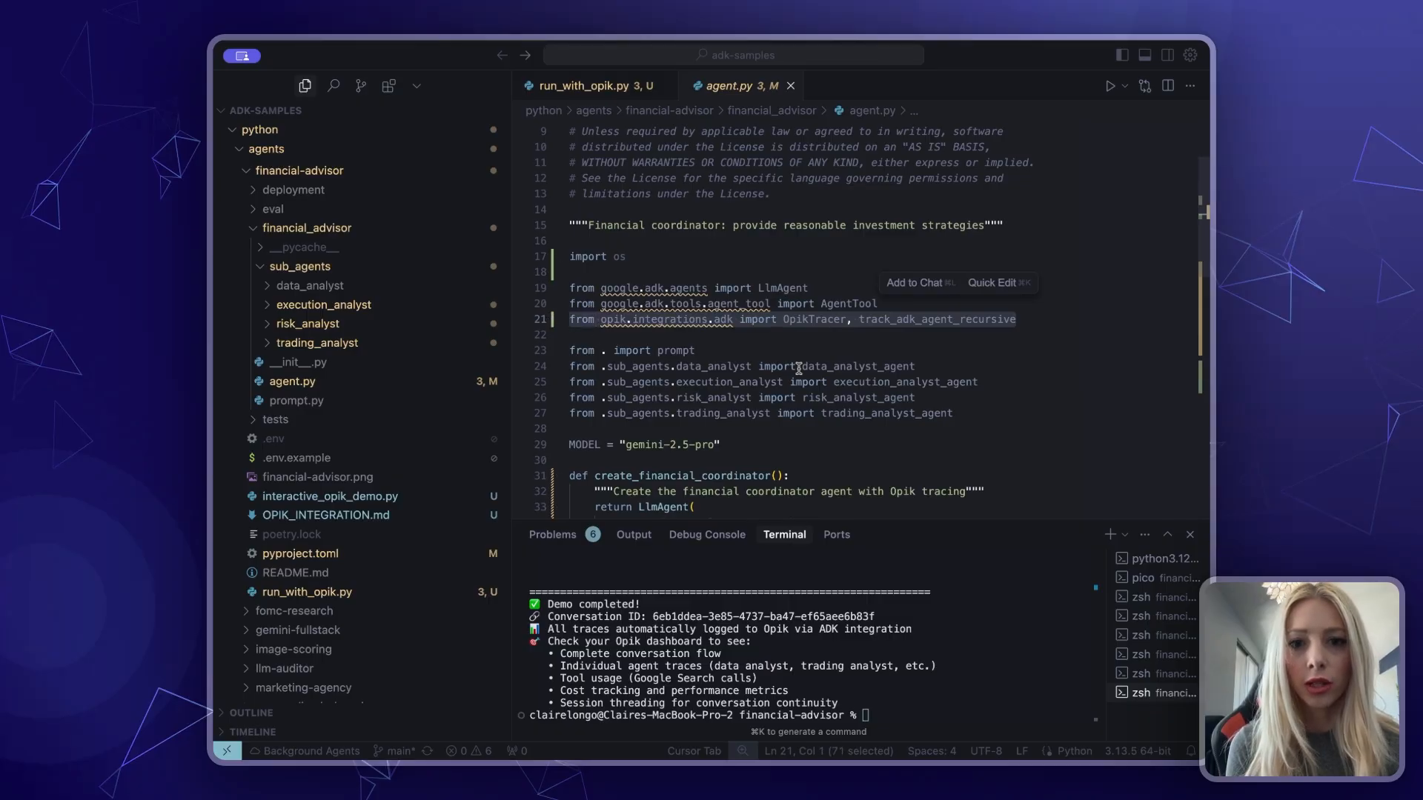
{"action": "double_click", "coordinate": [674, 350]}
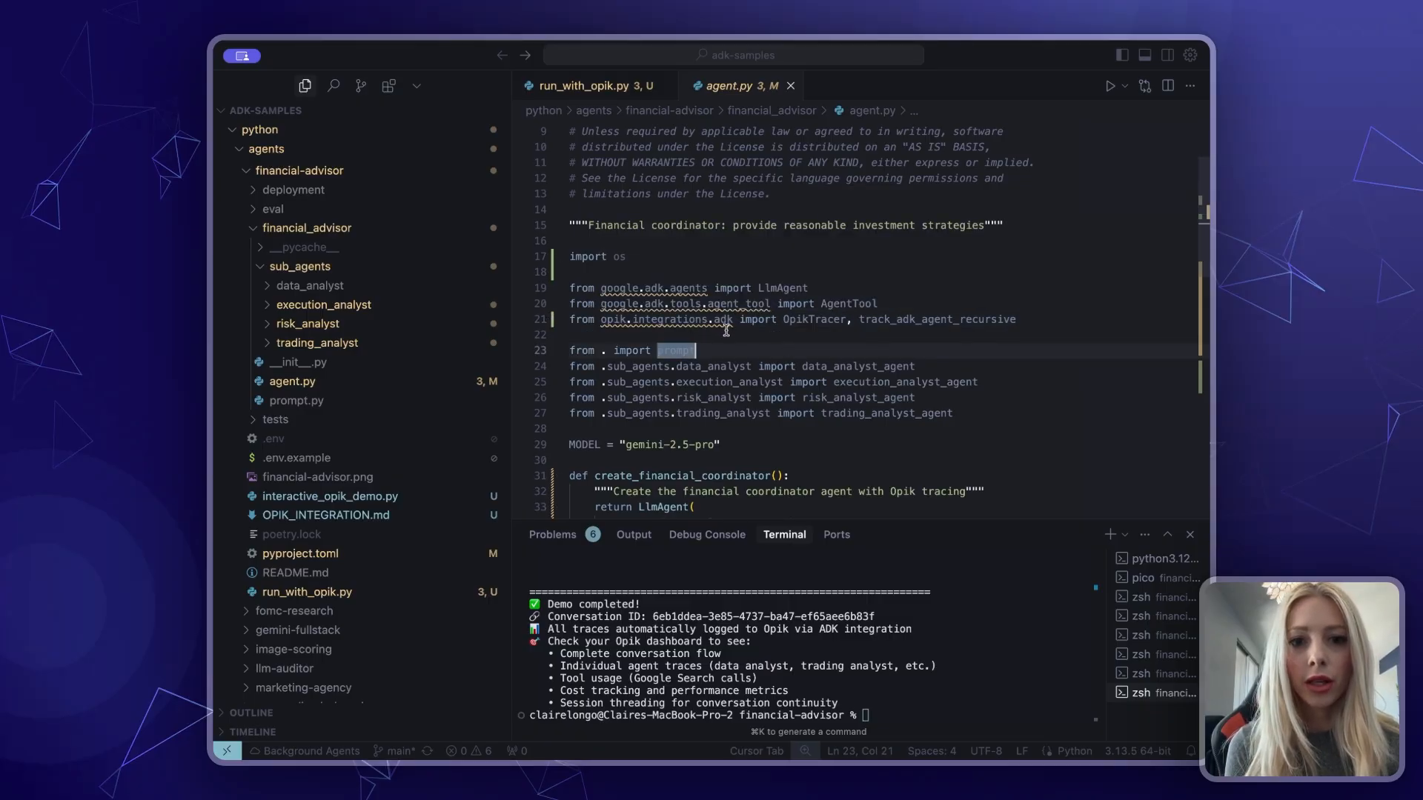
{"action": "triple_click", "coordinate": [1082, 311]}
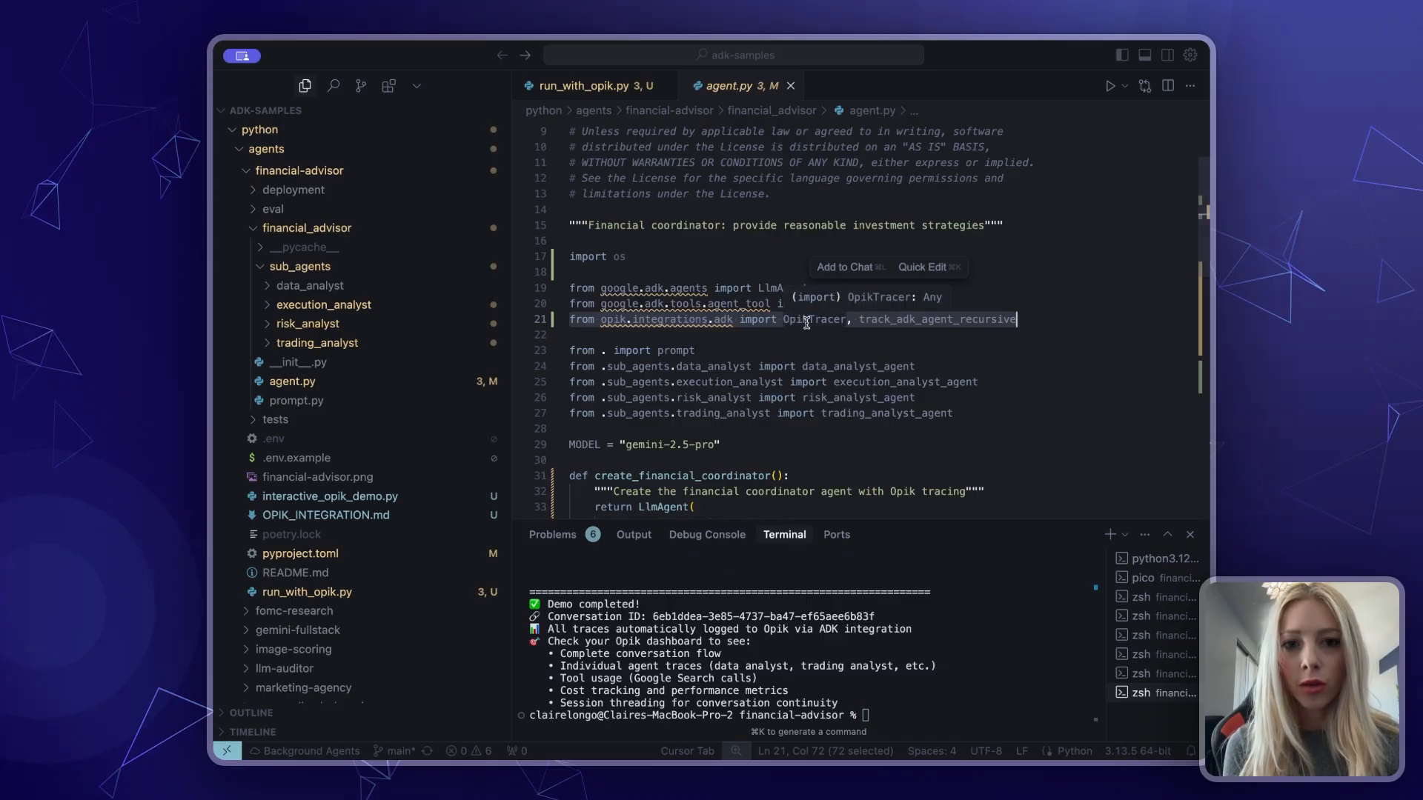
{"action": "left_click", "coordinate": [1068, 328]}
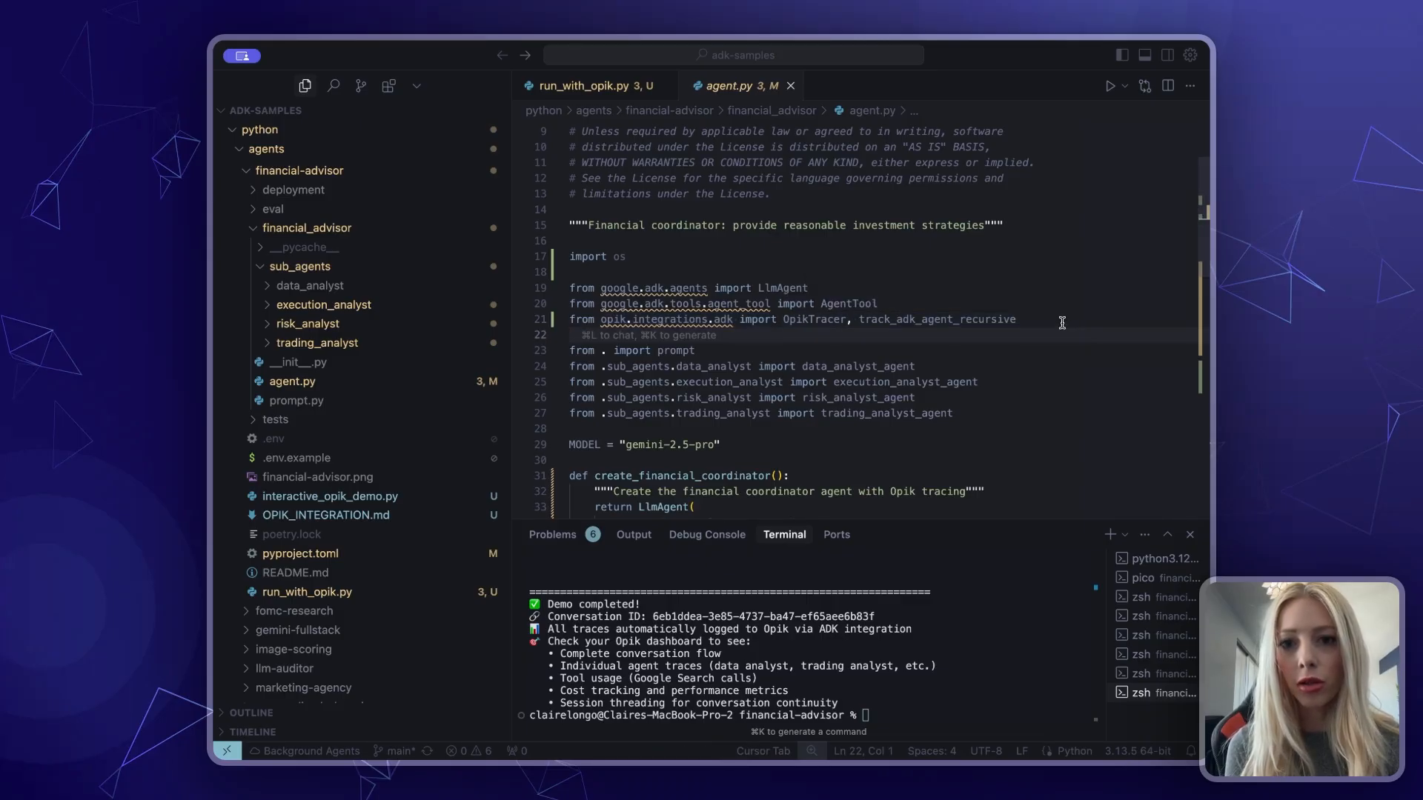
{"action": "double_click", "coordinate": [967, 314]}
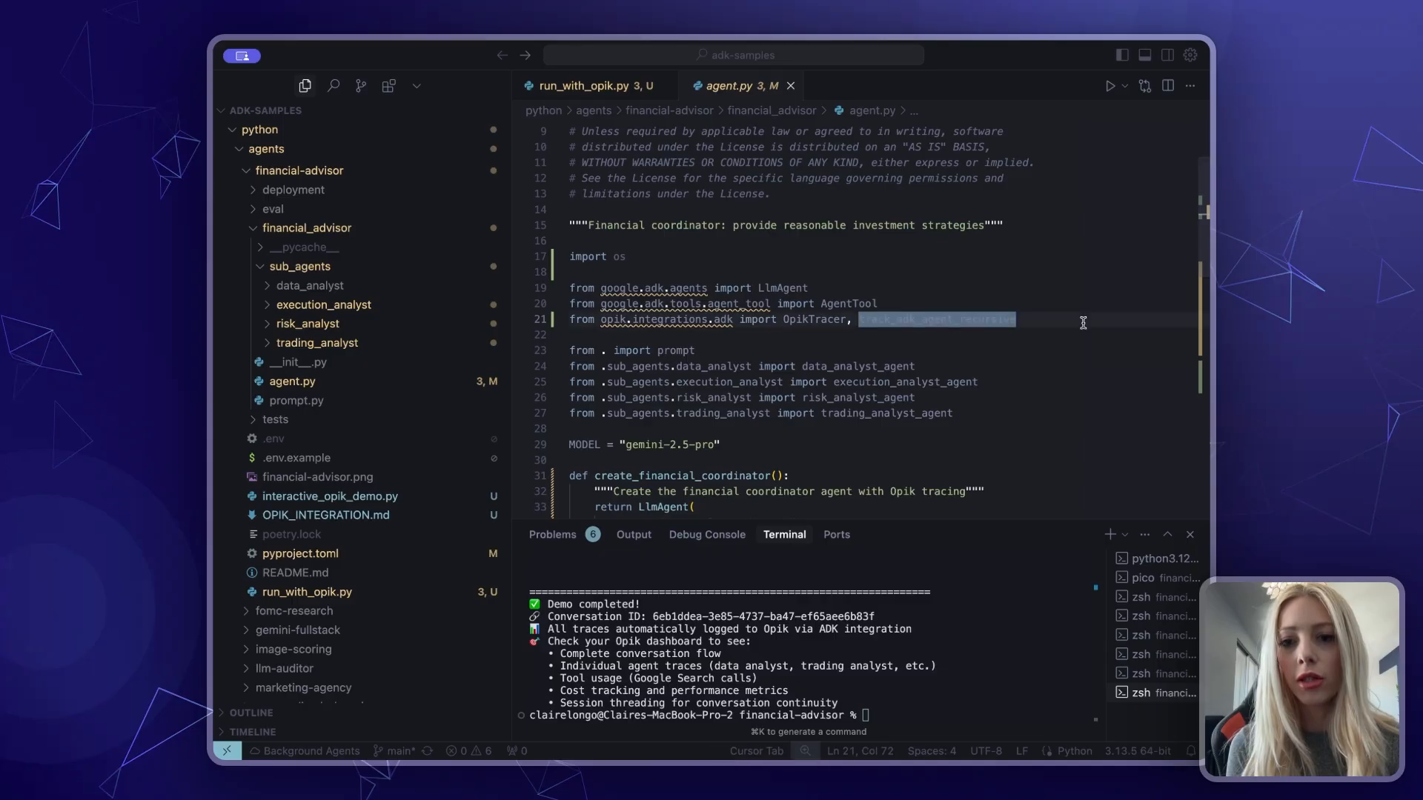
{"action": "left_click", "coordinate": [1033, 348]}
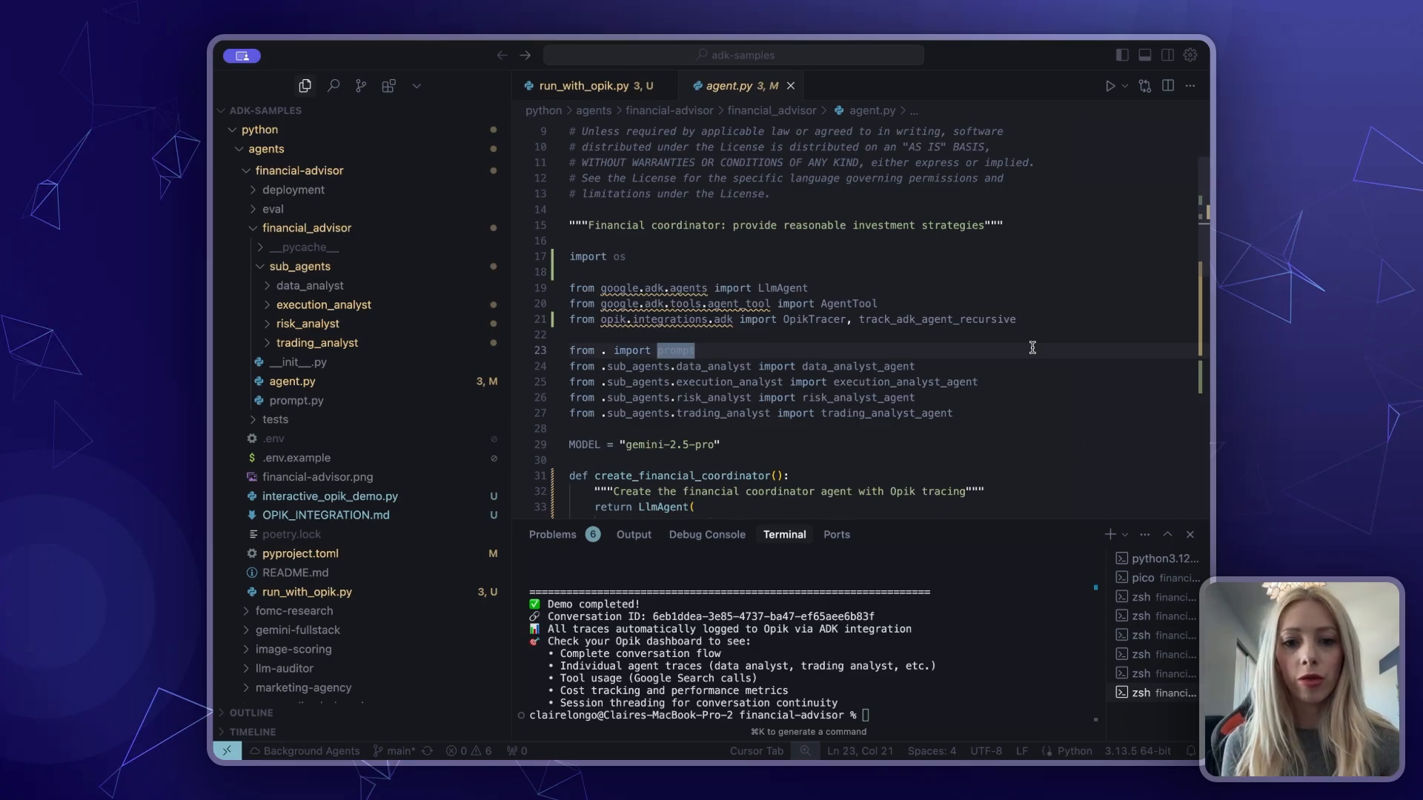
{"action": "scroll", "coordinate": [1032, 347], "scroll_direction": "down", "scroll_amount": 5}
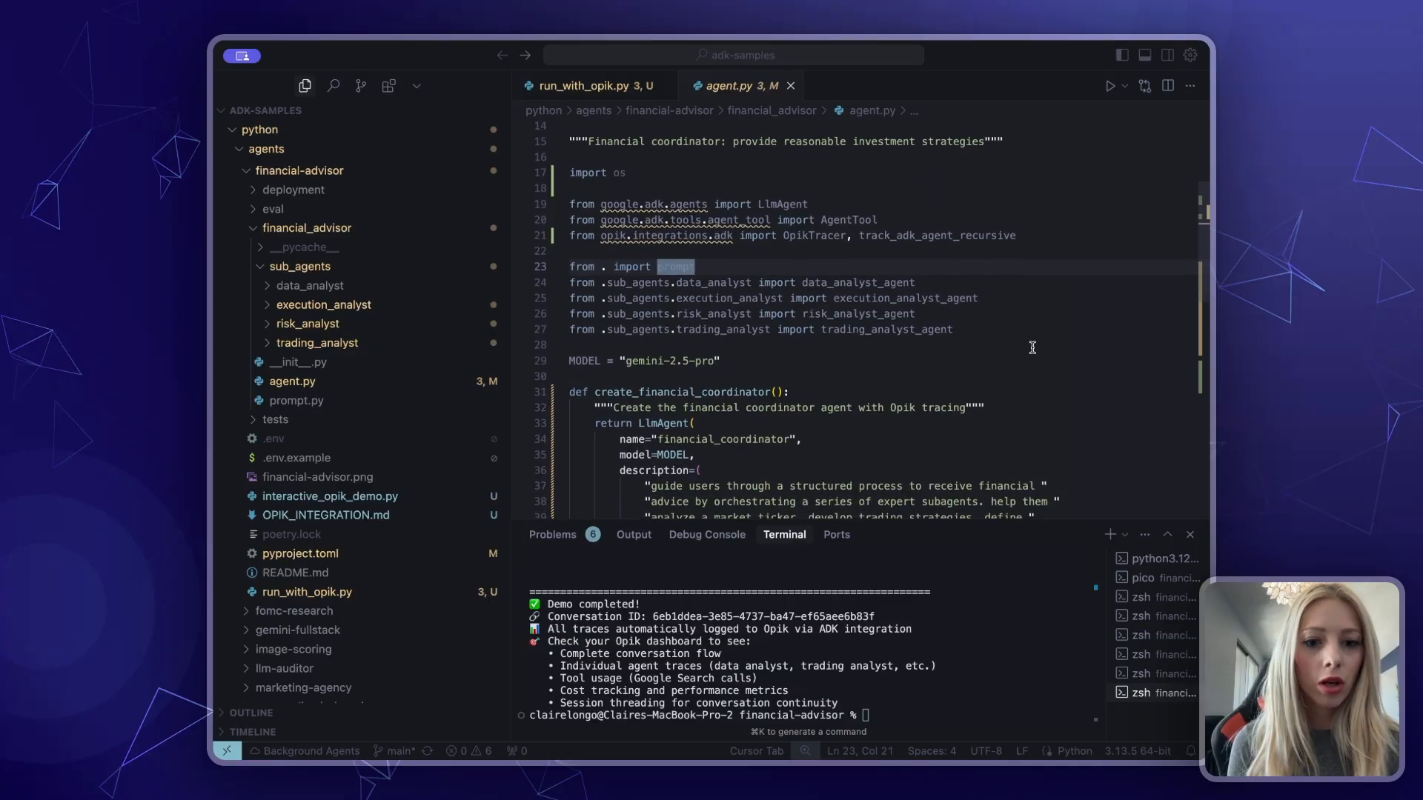
{"action": "scroll", "coordinate": [1032, 348], "scroll_direction": "down", "scroll_amount": 6}
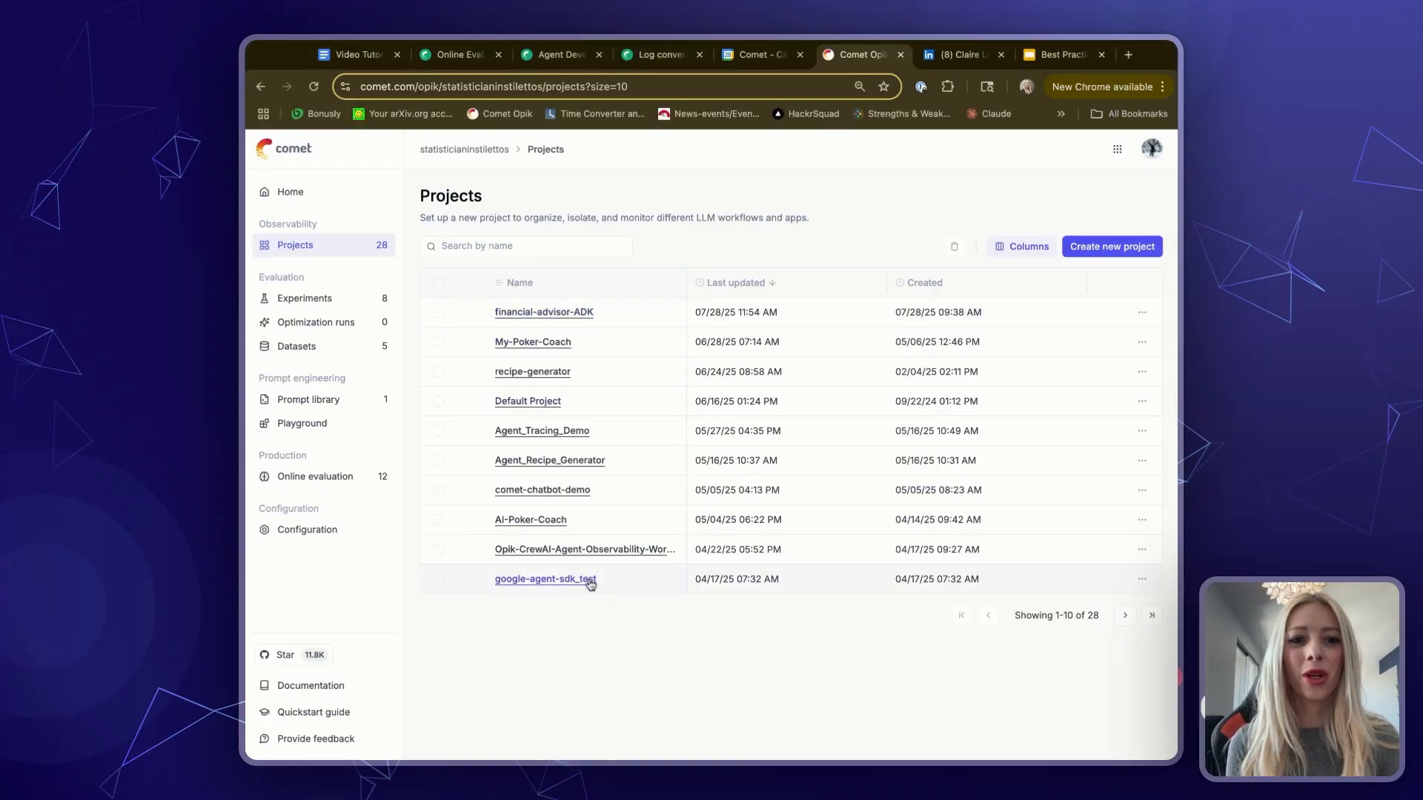
Open the financial-advisor-ADK project in Comet Opik and look through its list of traces
{"action": "left_click", "coordinate": [556, 313]}
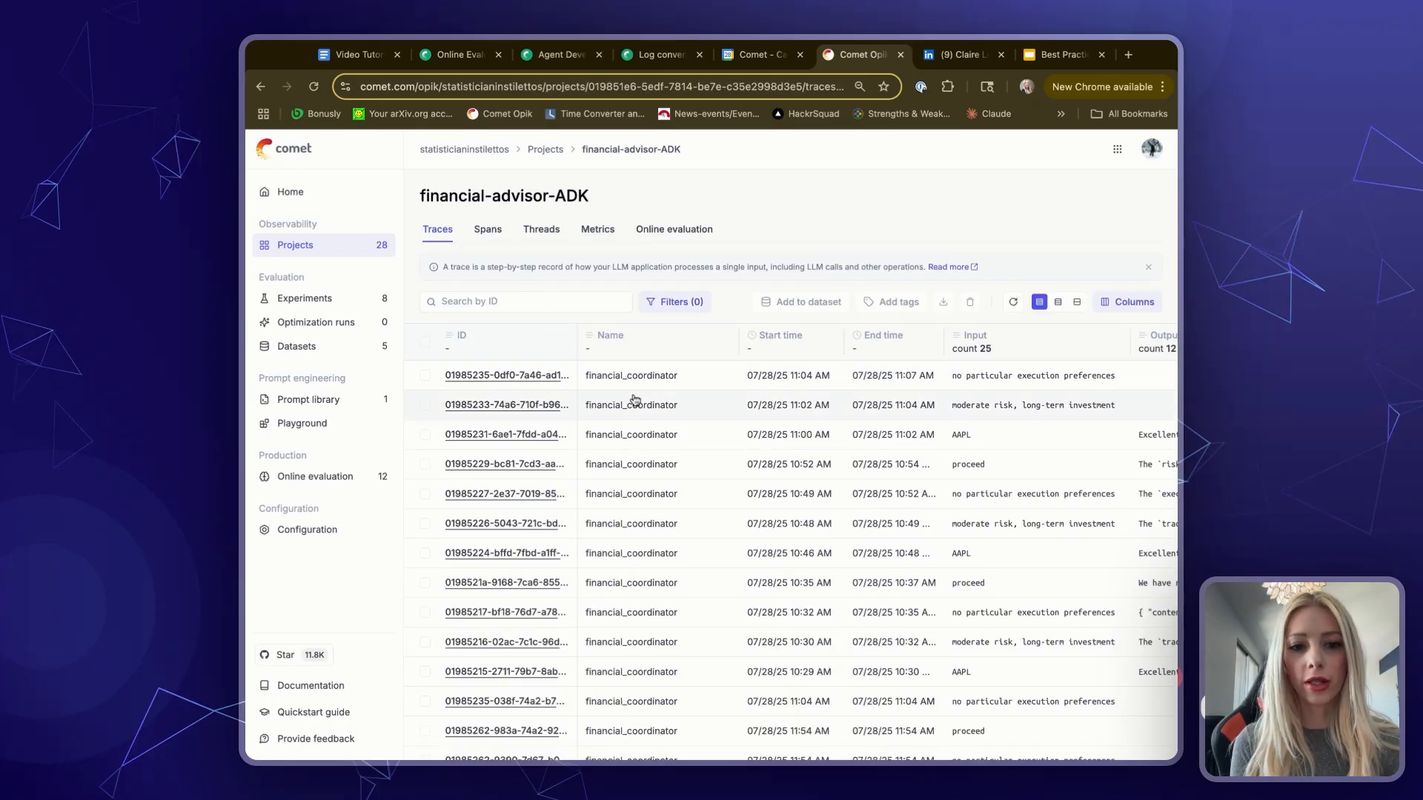
{"action": "scroll", "coordinate": [634, 400], "scroll_direction": "down", "scroll_amount": 5}
{"action": "scroll", "coordinate": [634, 400], "scroll_direction": "down", "scroll_amount": 3}
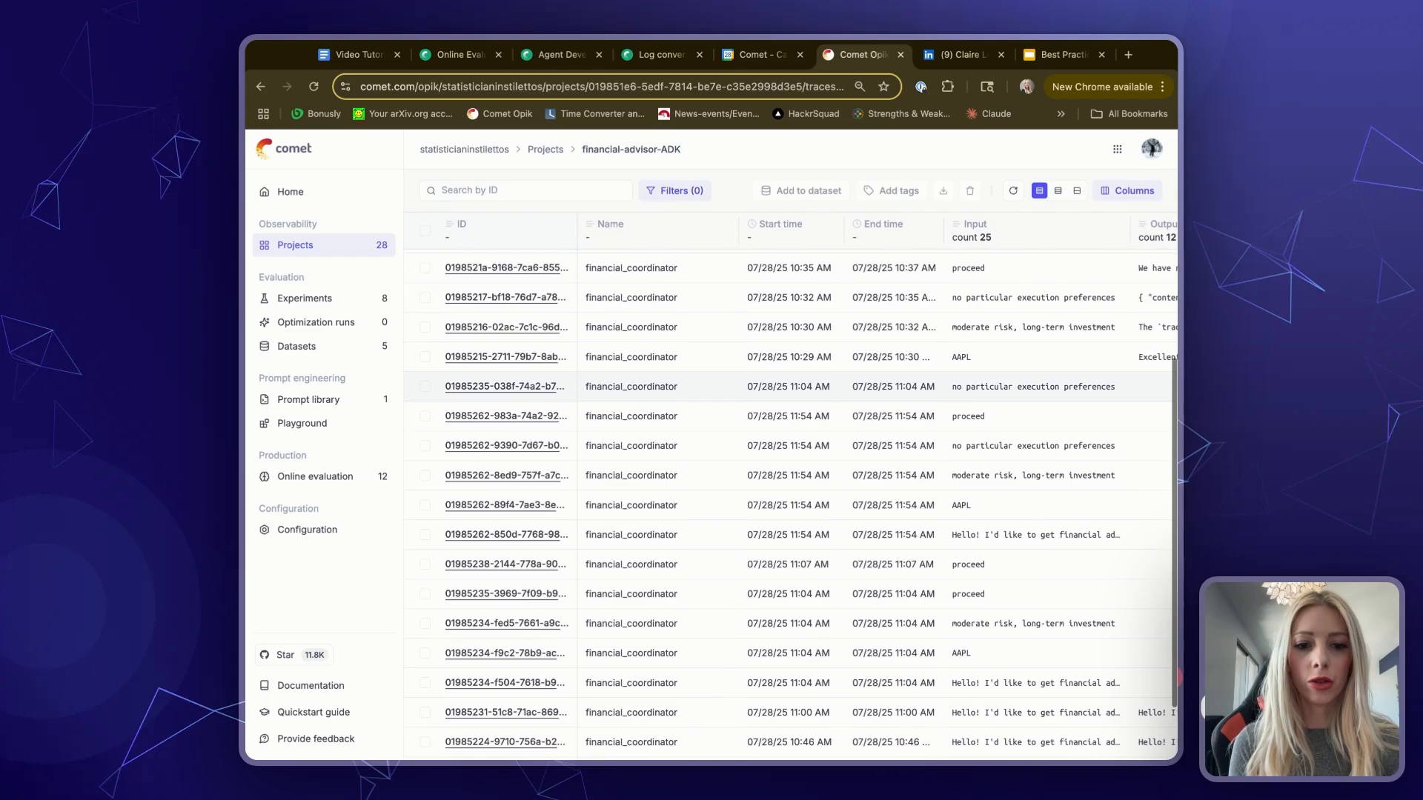
{"action": "scroll", "coordinate": [634, 400], "scroll_direction": "up", "scroll_amount": 10}
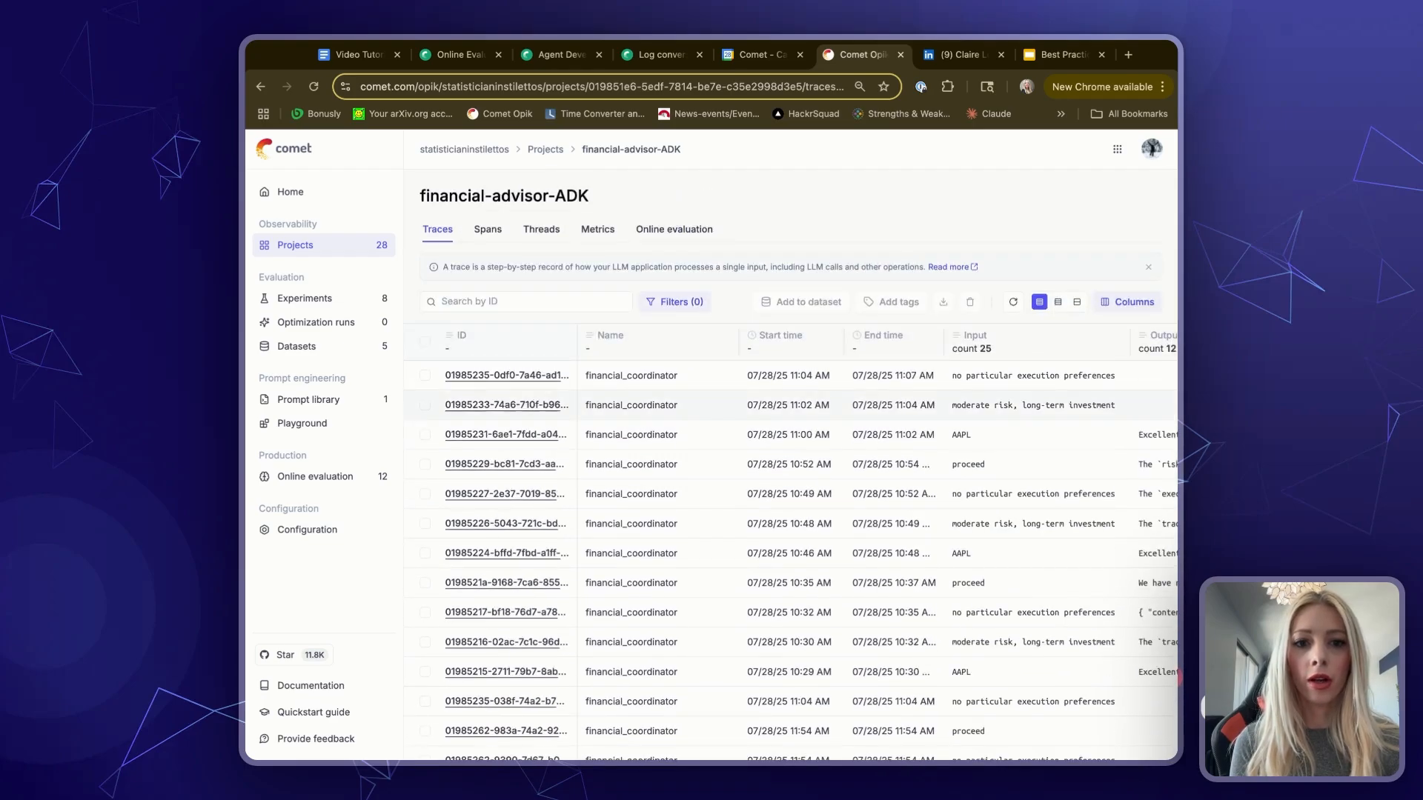
Widen the estimated cost column slightly in the traces table
{"action": "scroll", "coordinate": [666, 443], "scroll_direction": "right", "scroll_amount": 4}
{"action": "scroll", "coordinate": [666, 442], "scroll_direction": "right", "scroll_amount": 6}
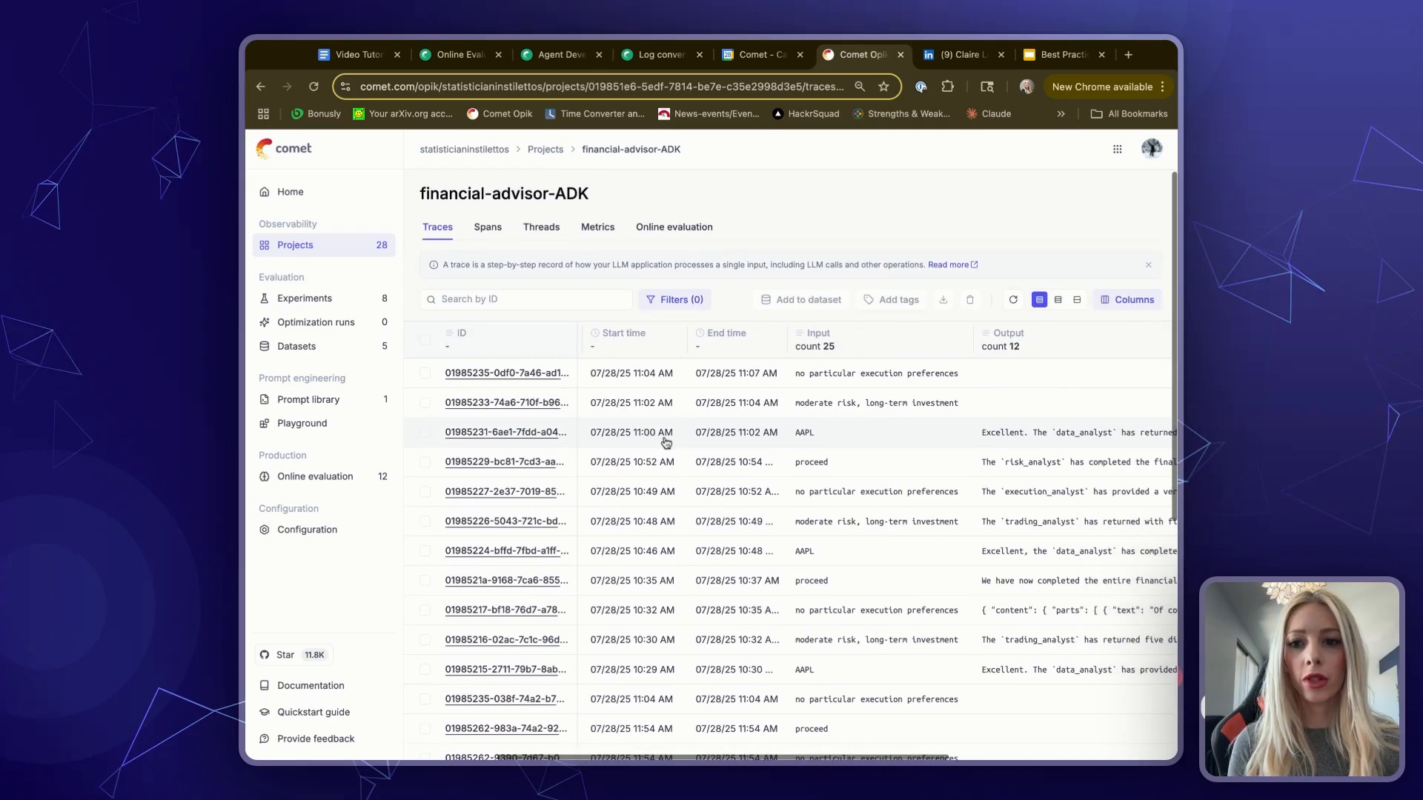
{"action": "scroll", "coordinate": [711, 443], "scroll_direction": "right", "scroll_amount": 2}
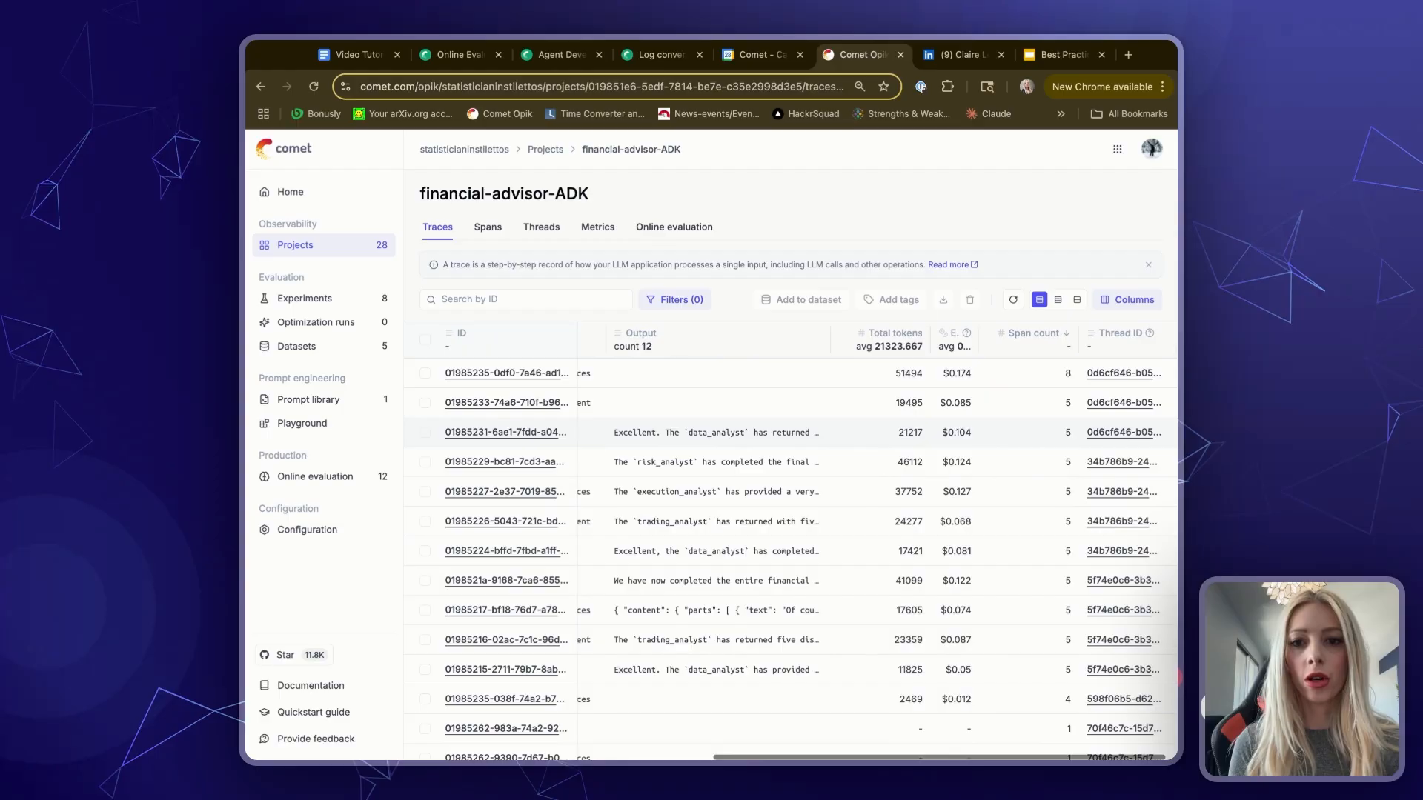
{"action": "left_click_drag", "start_coordinate": [978, 350], "coordinate": [991, 346]}
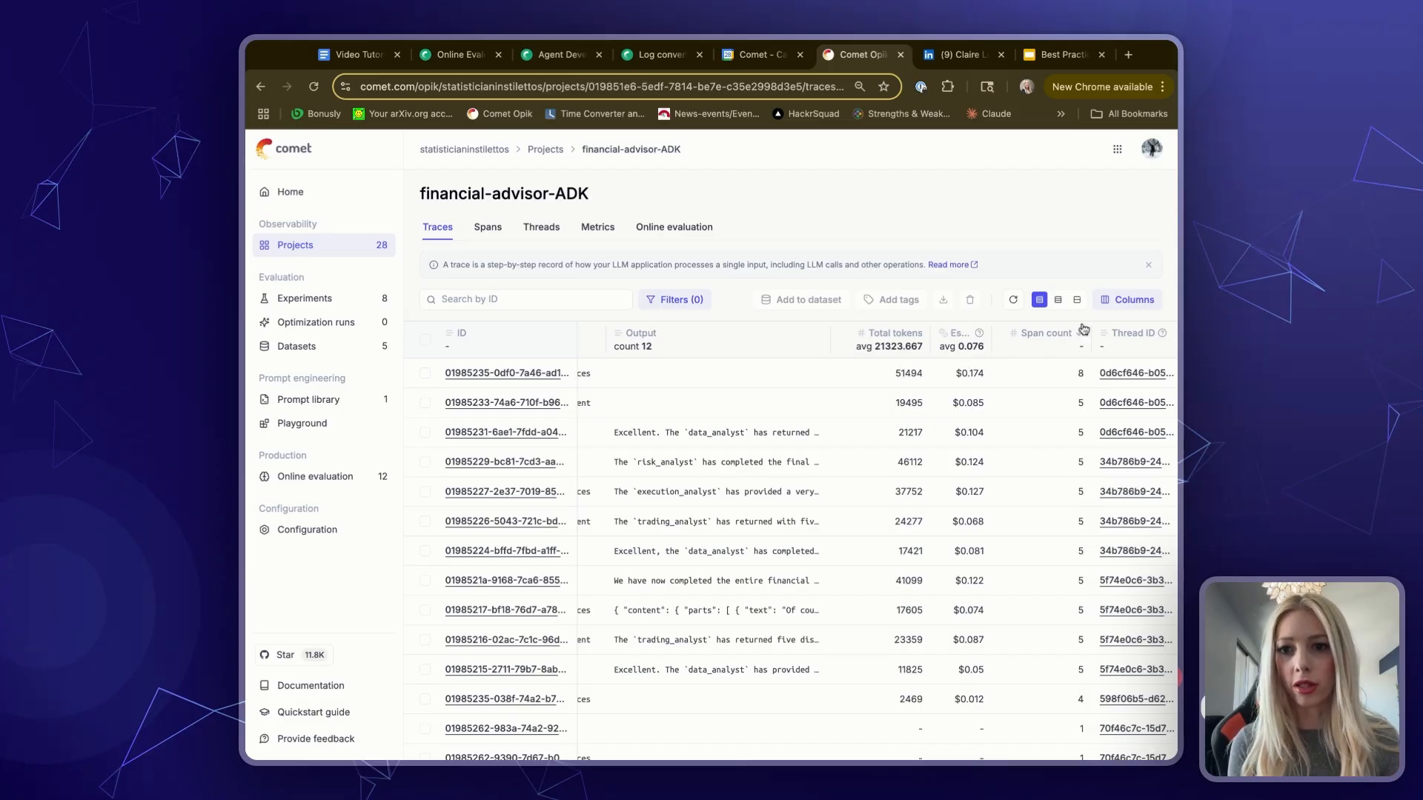
Hide the Span count, Estimated cost and Total tokens columns from the traces table
{"action": "left_click", "coordinate": [1121, 311]}
{"action": "scroll", "coordinate": [1102, 467], "scroll_direction": "down", "scroll_amount": 4}
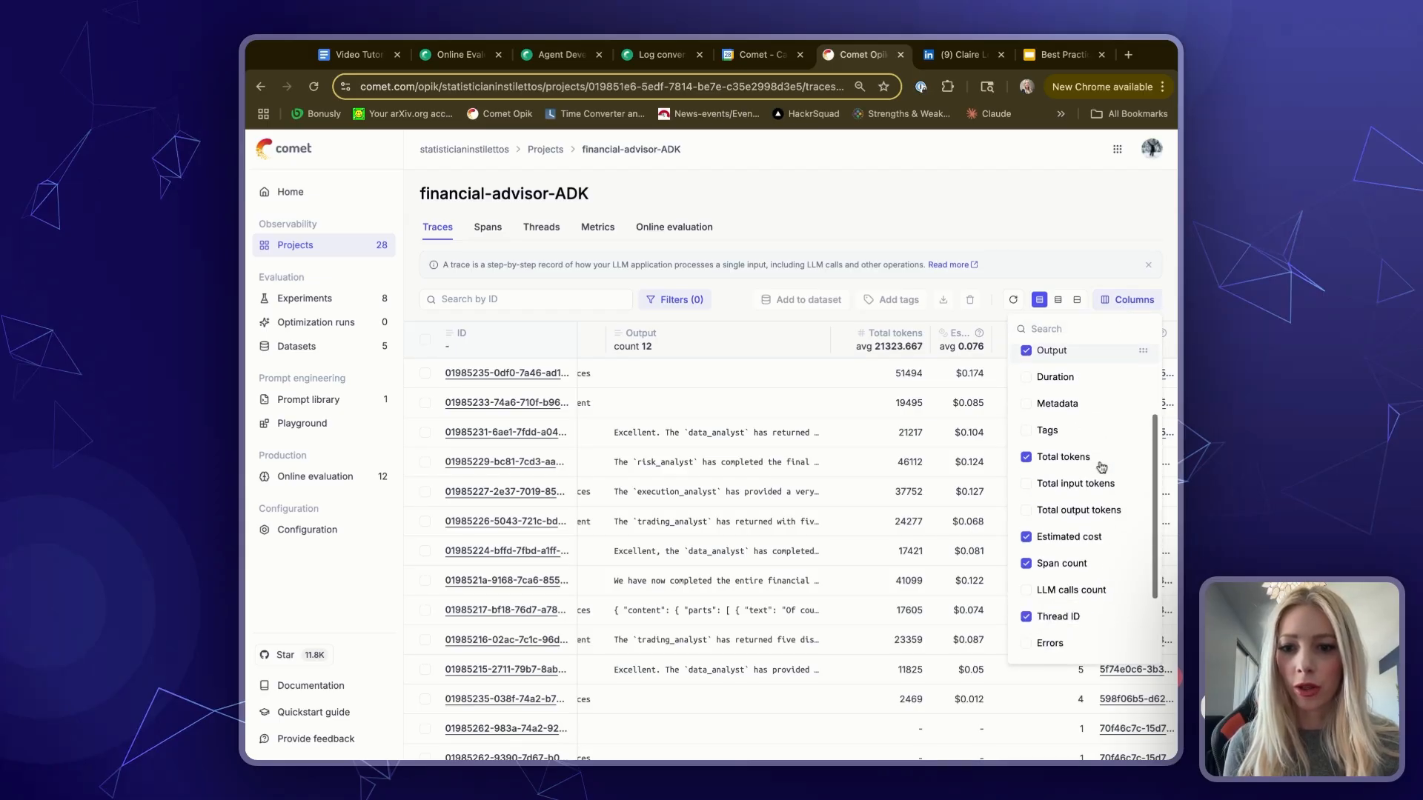
{"action": "left_click", "coordinate": [1068, 527]}
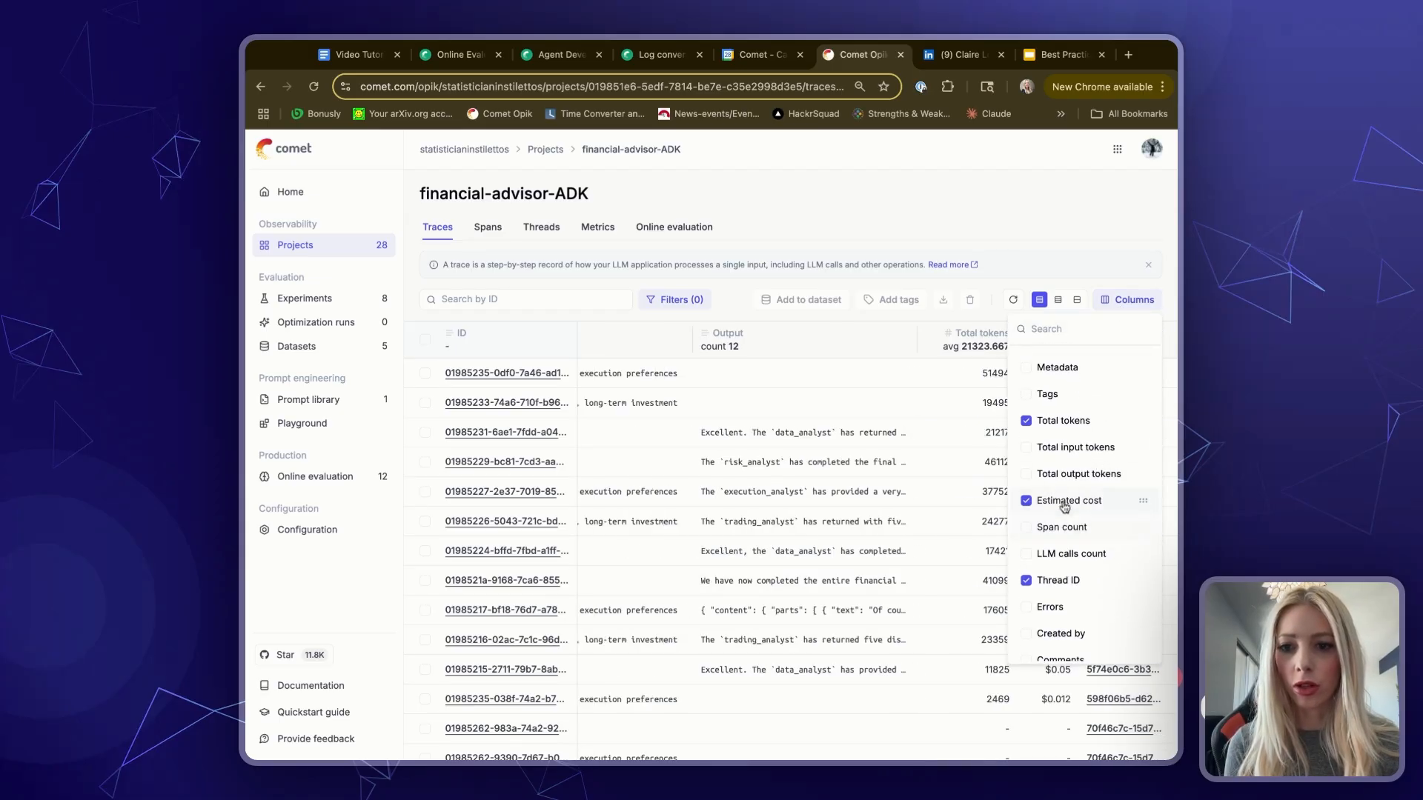
{"action": "left_click", "coordinate": [1067, 502]}
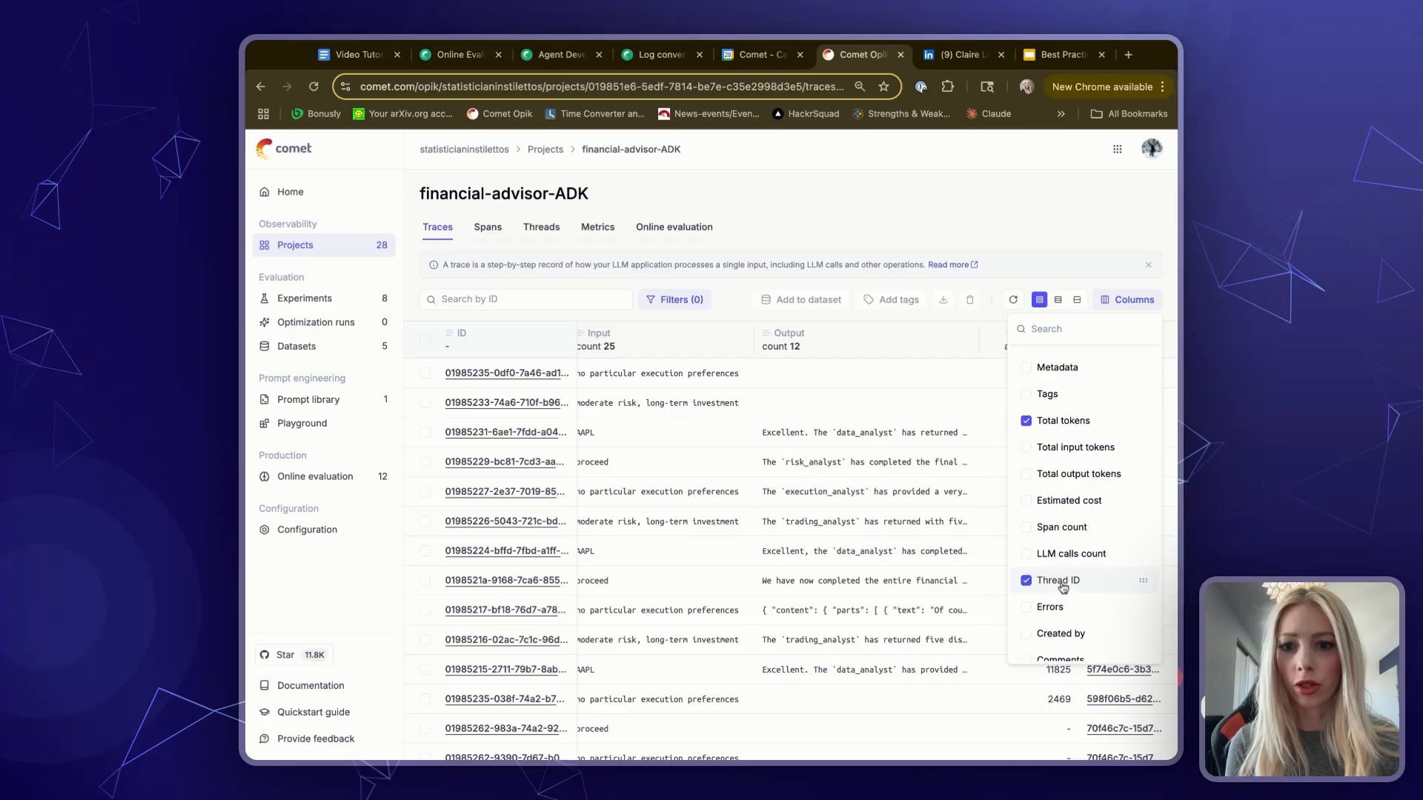
{"action": "scroll", "coordinate": [1067, 474], "scroll_direction": "up", "scroll_amount": 3}
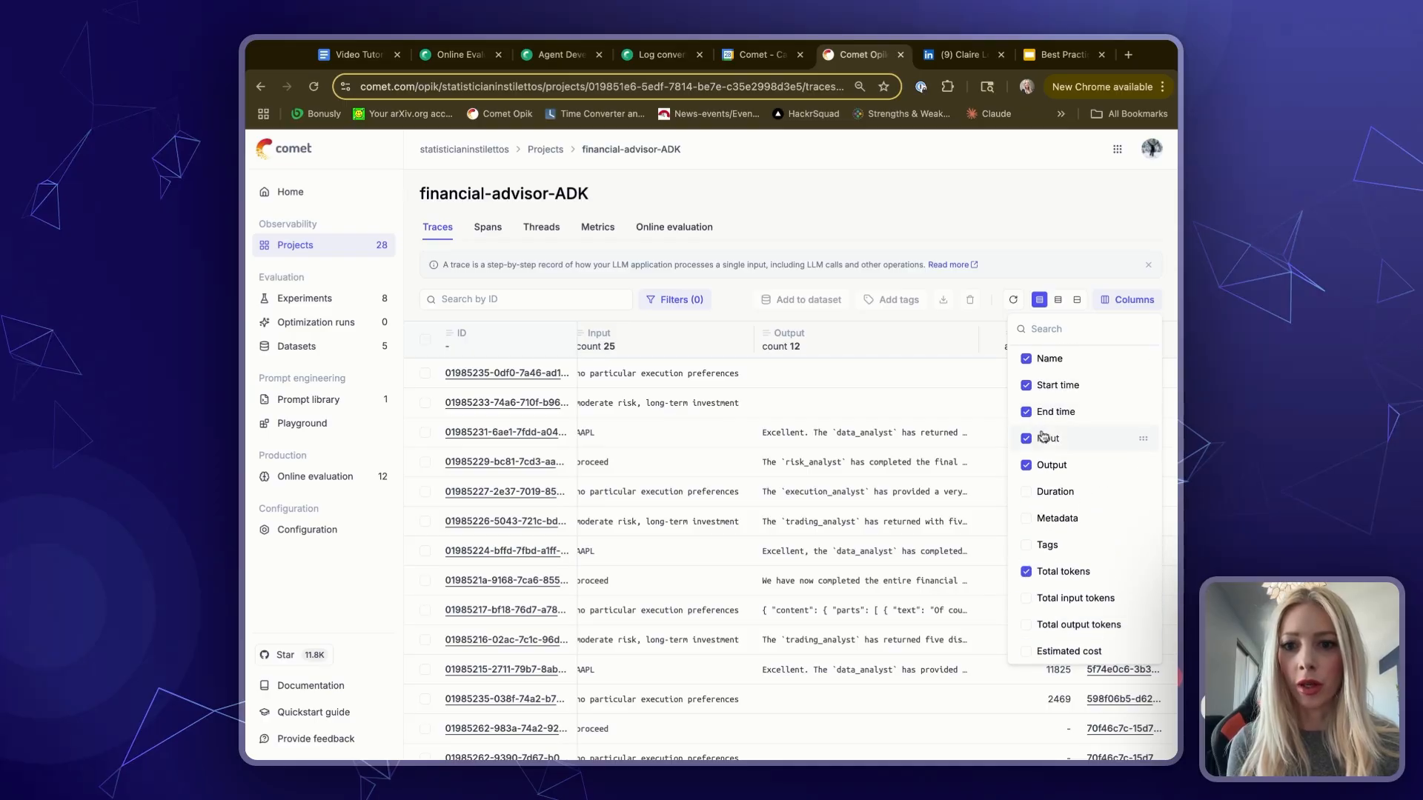
{"action": "left_click", "coordinate": [1049, 572]}
{"action": "left_click", "coordinate": [949, 348]}
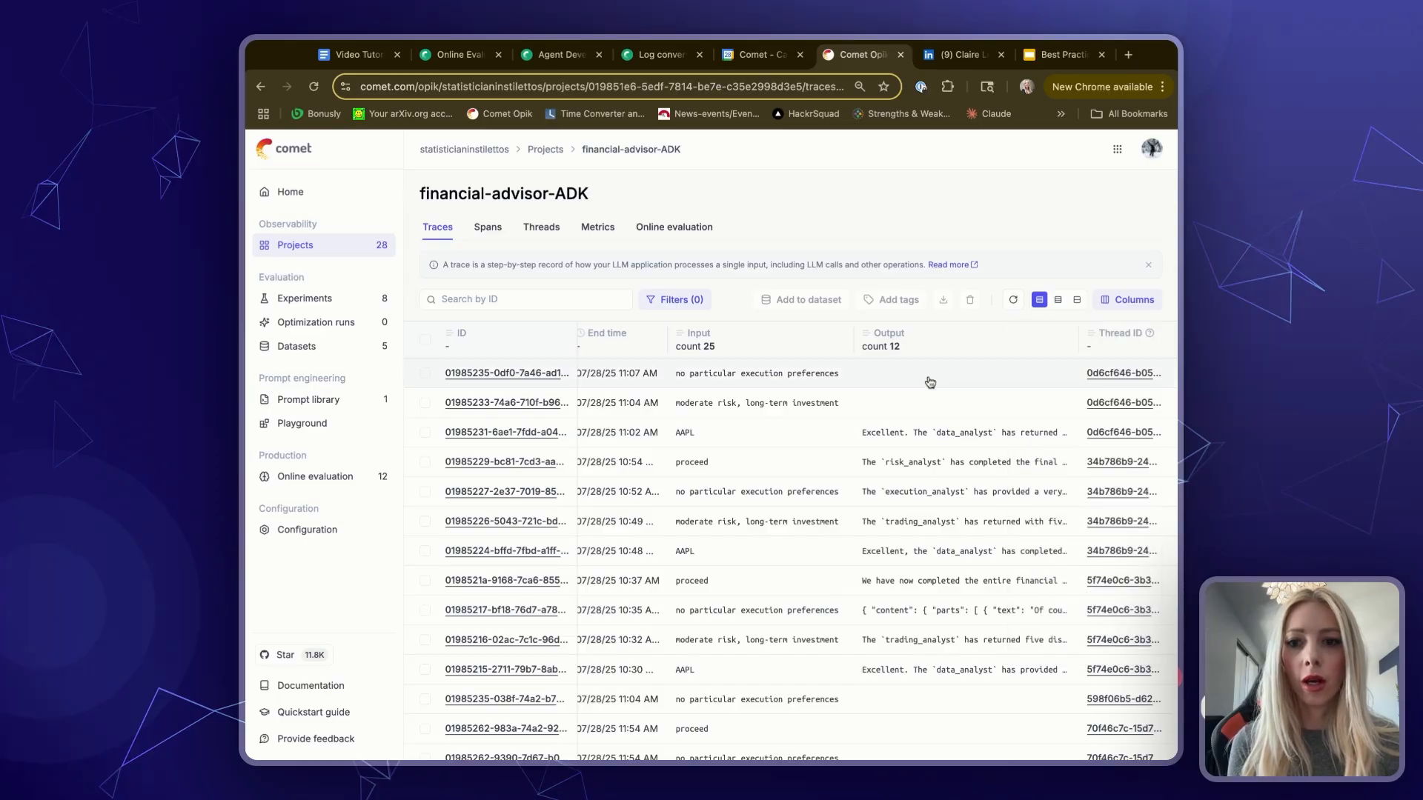
{"action": "scroll", "coordinate": [922, 379], "scroll_direction": "down", "scroll_amount": 3}
{"action": "scroll", "coordinate": [913, 378], "scroll_direction": "left", "scroll_amount": 5}
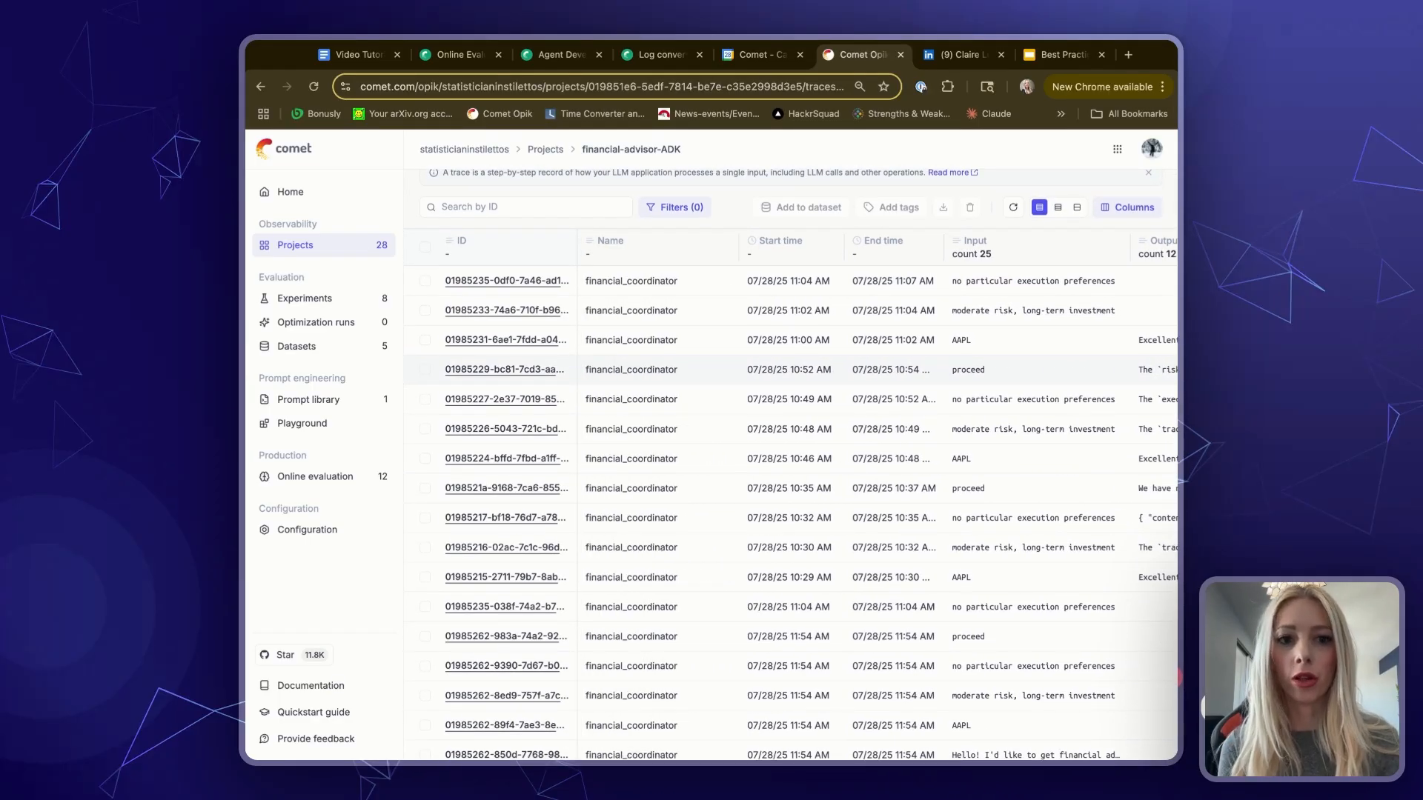
{"action": "scroll", "coordinate": [678, 383], "scroll_direction": "up", "scroll_amount": 3}
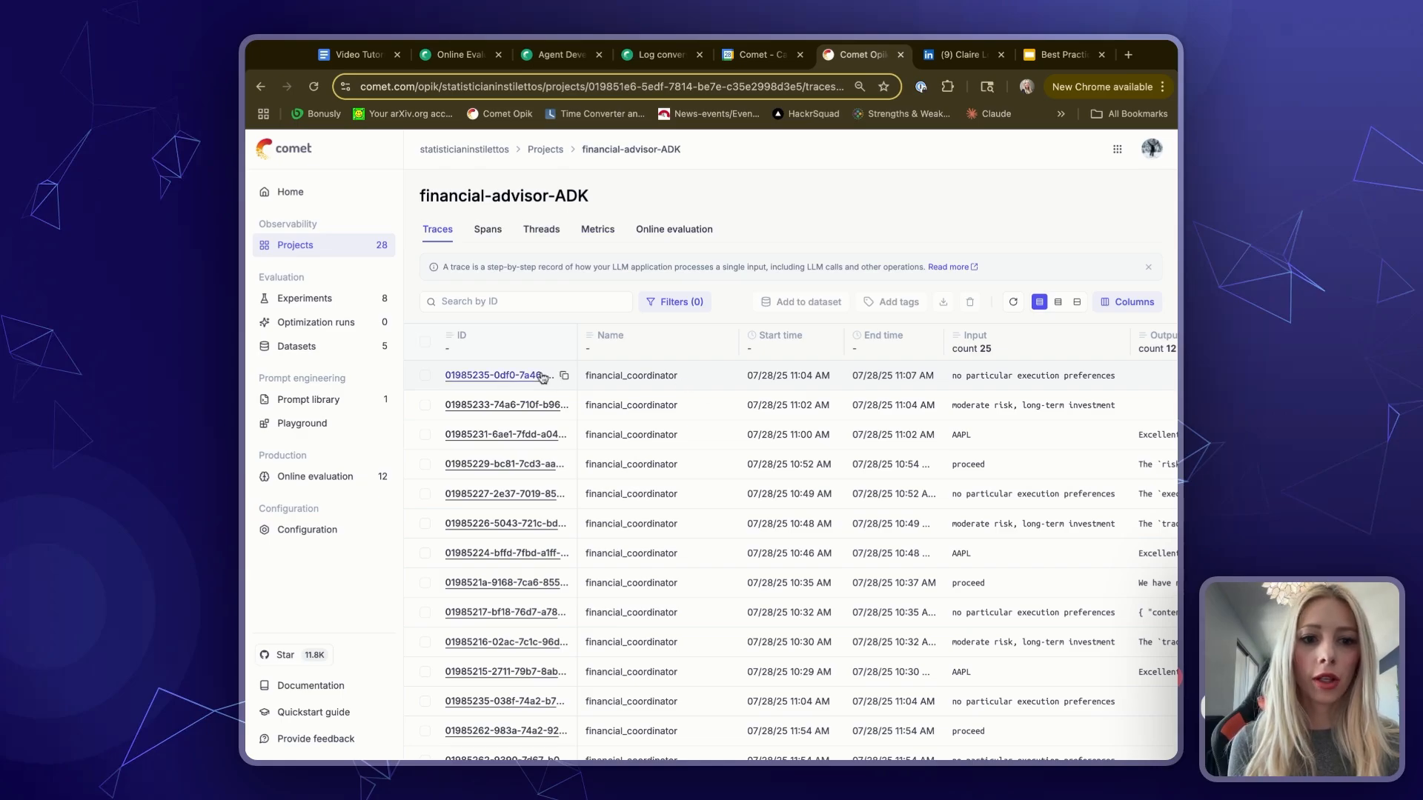
Open the newest financial_coordinator trace and inspect the input, output and metadata of the gemini-2.5-pro call under execution_analyst_agent
{"action": "left_click", "coordinate": [502, 376]}
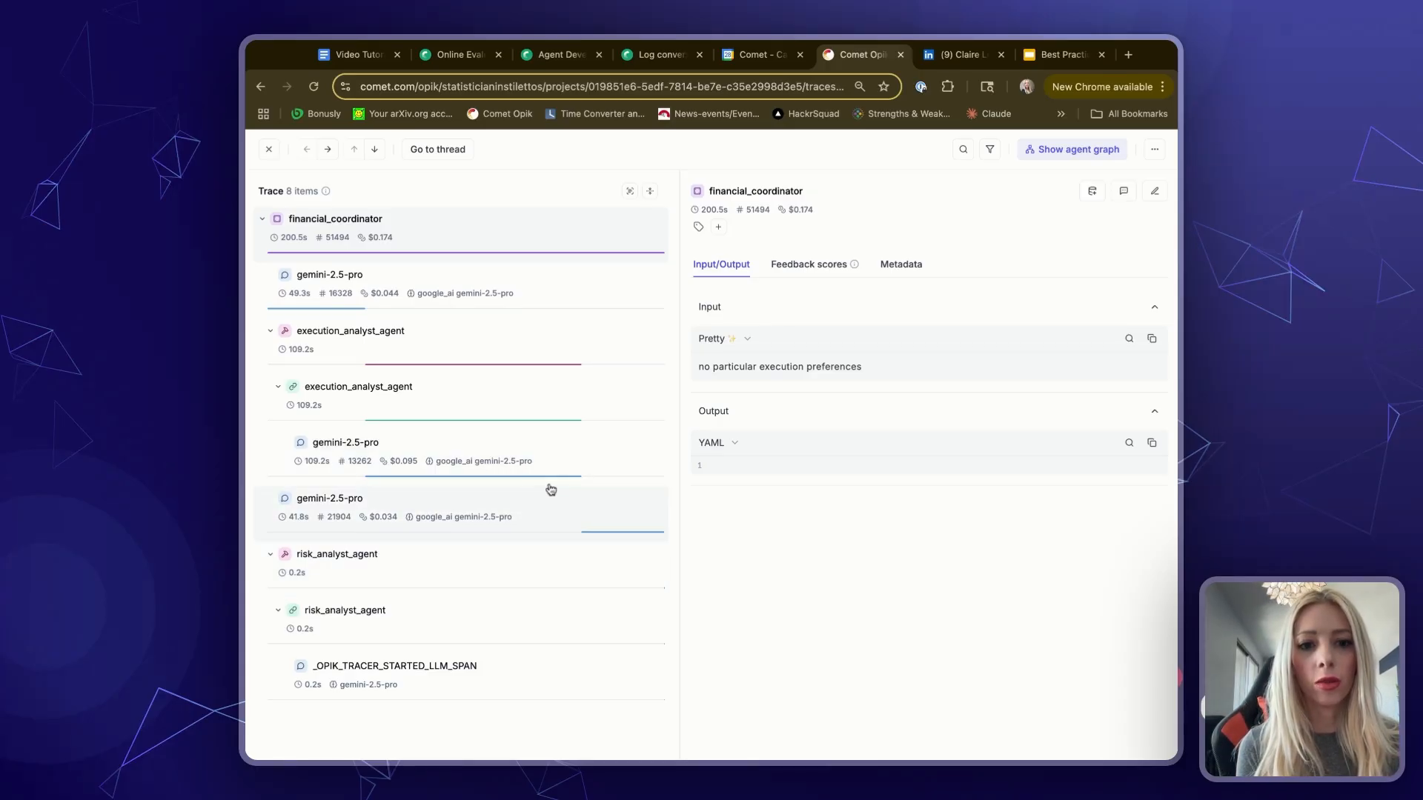
{"action": "left_click", "coordinate": [562, 456]}
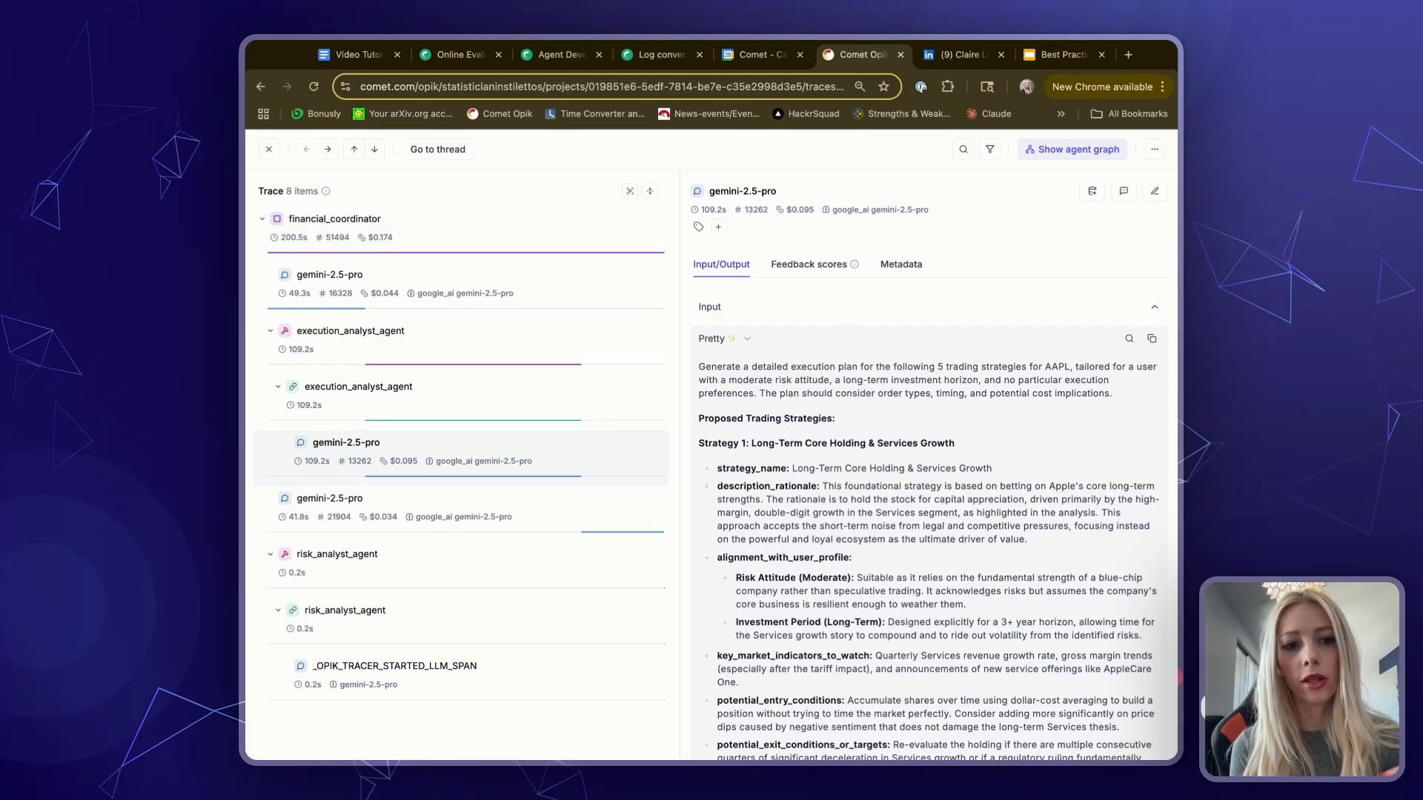
{"action": "left_click", "coordinate": [912, 268]}
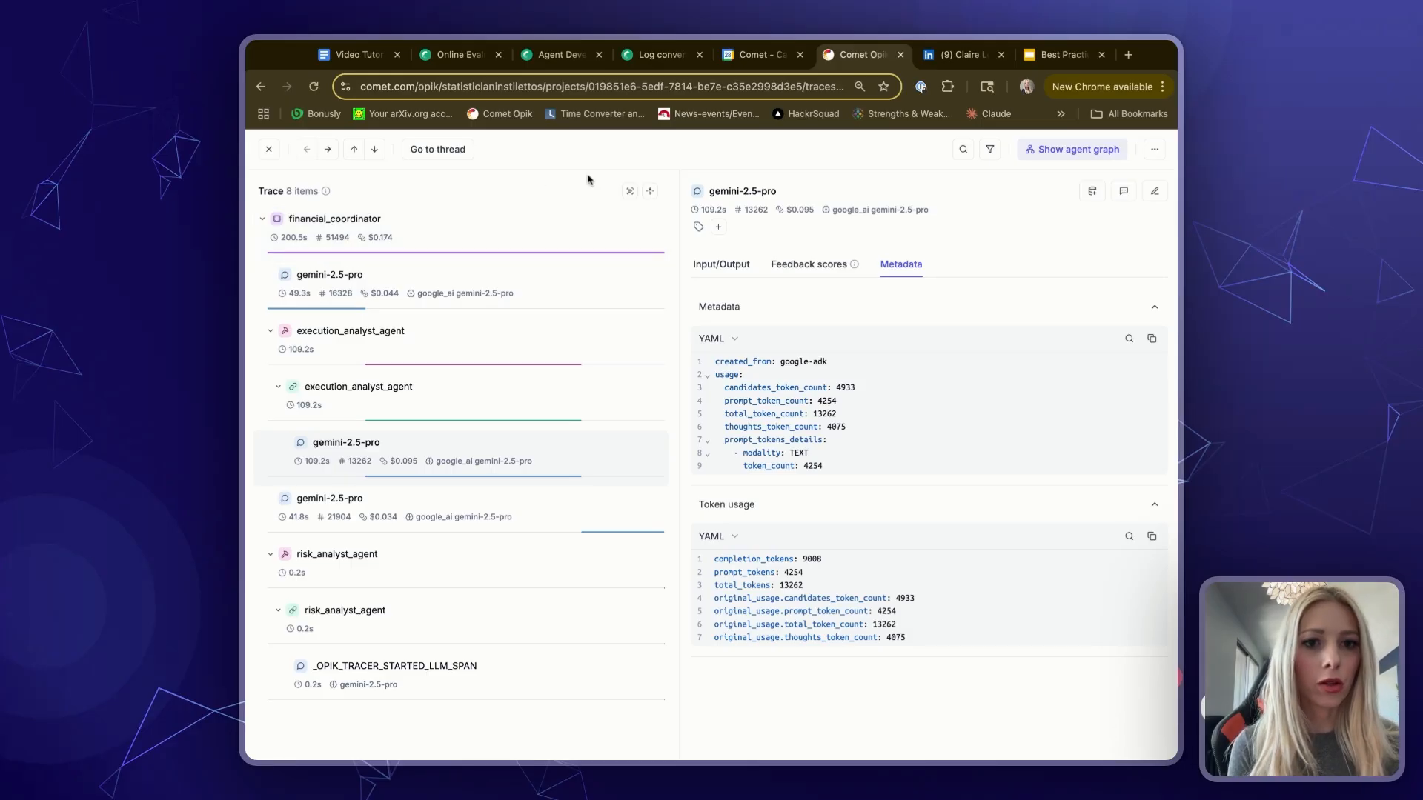
{"action": "left_click", "coordinate": [736, 265]}
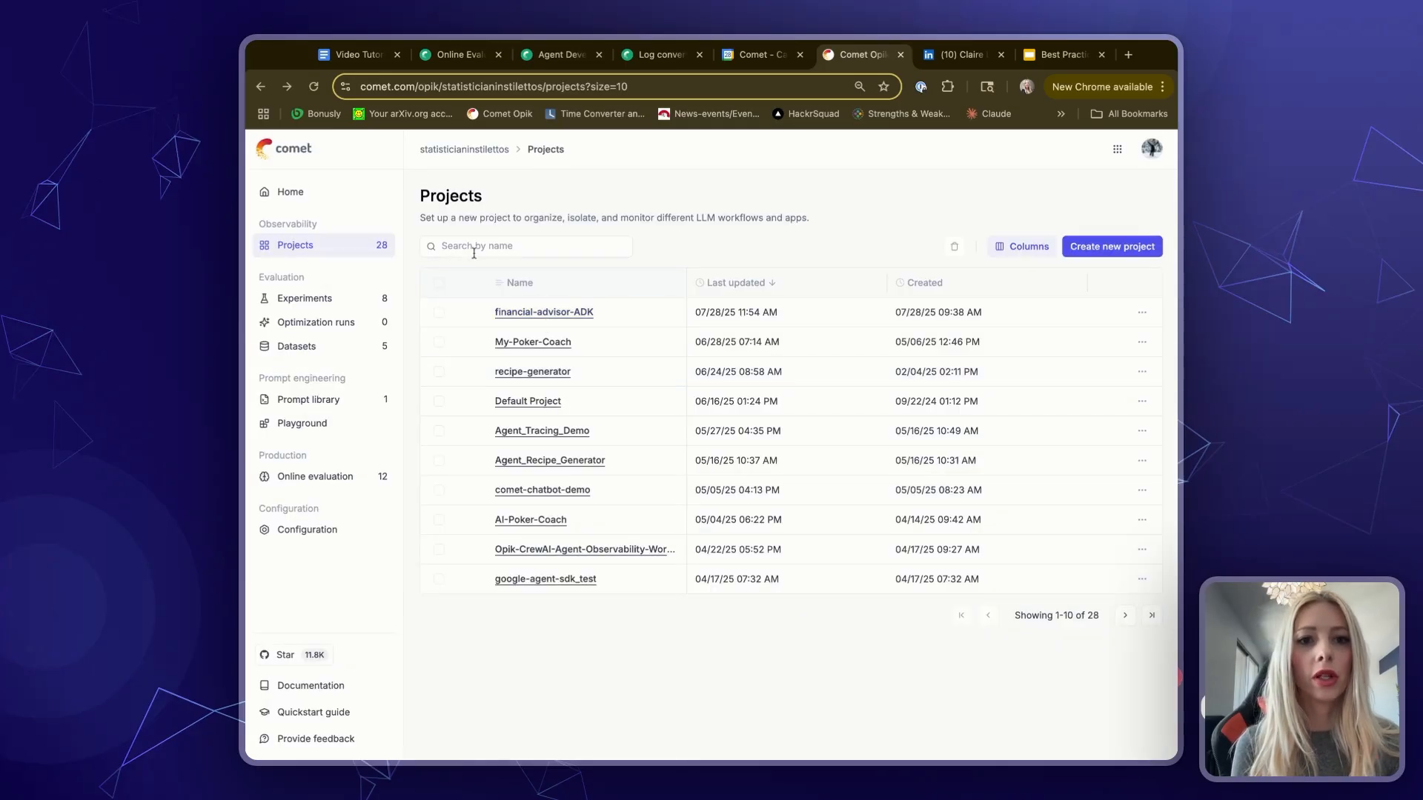
Return to the financial-advisor-ADK project, show its threads and open the last thread in the list
{"action": "left_click", "coordinate": [545, 312]}
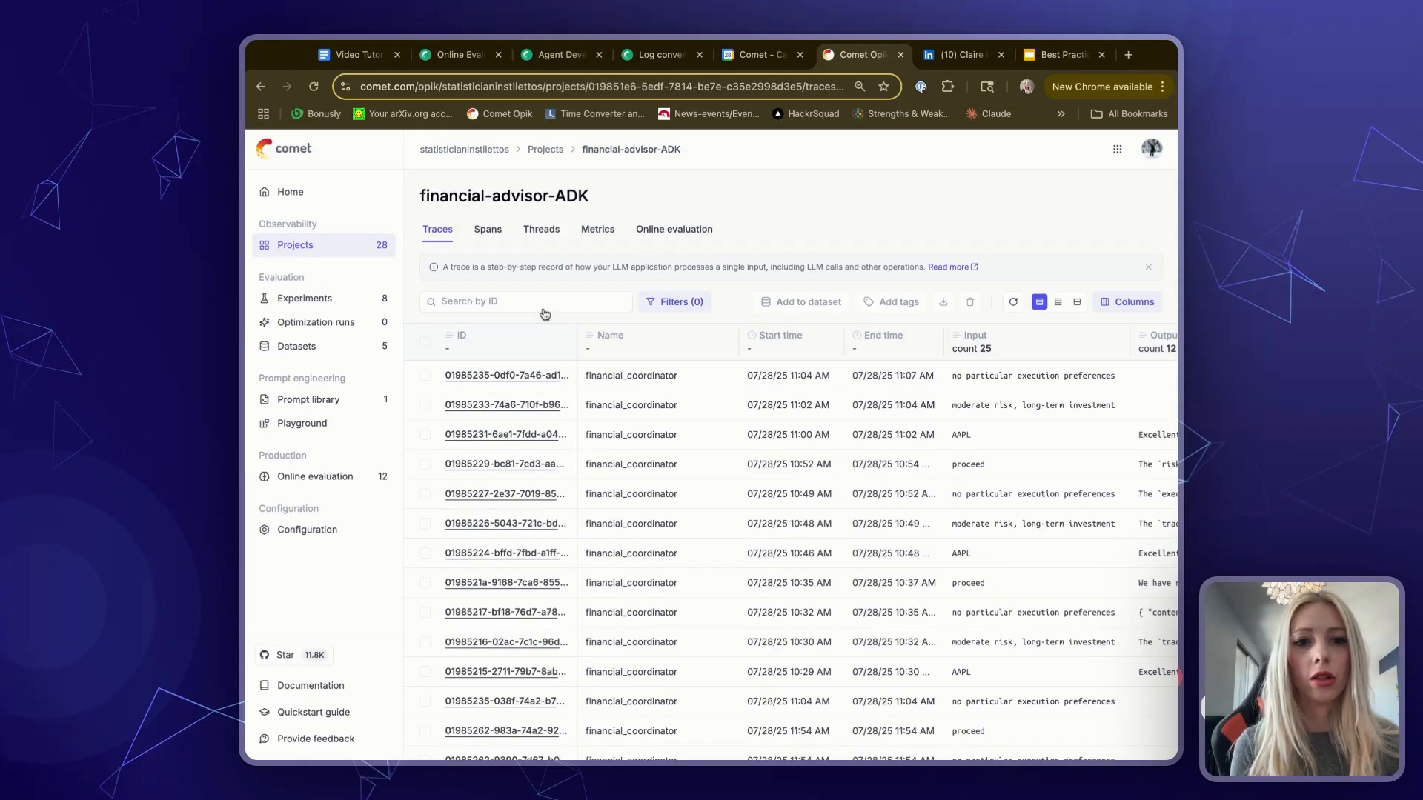
{"action": "left_click", "coordinate": [541, 231]}
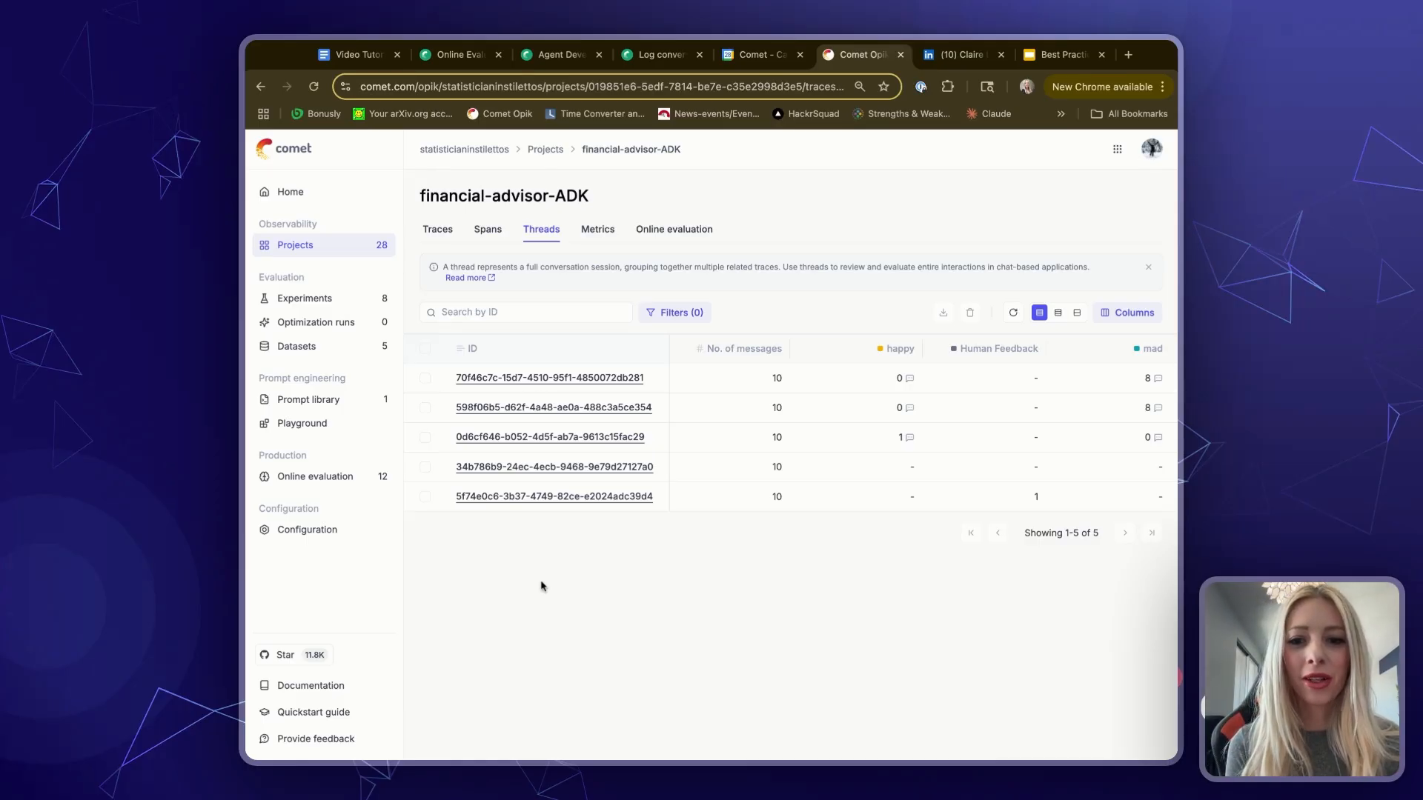
{"action": "left_click", "coordinate": [524, 502]}
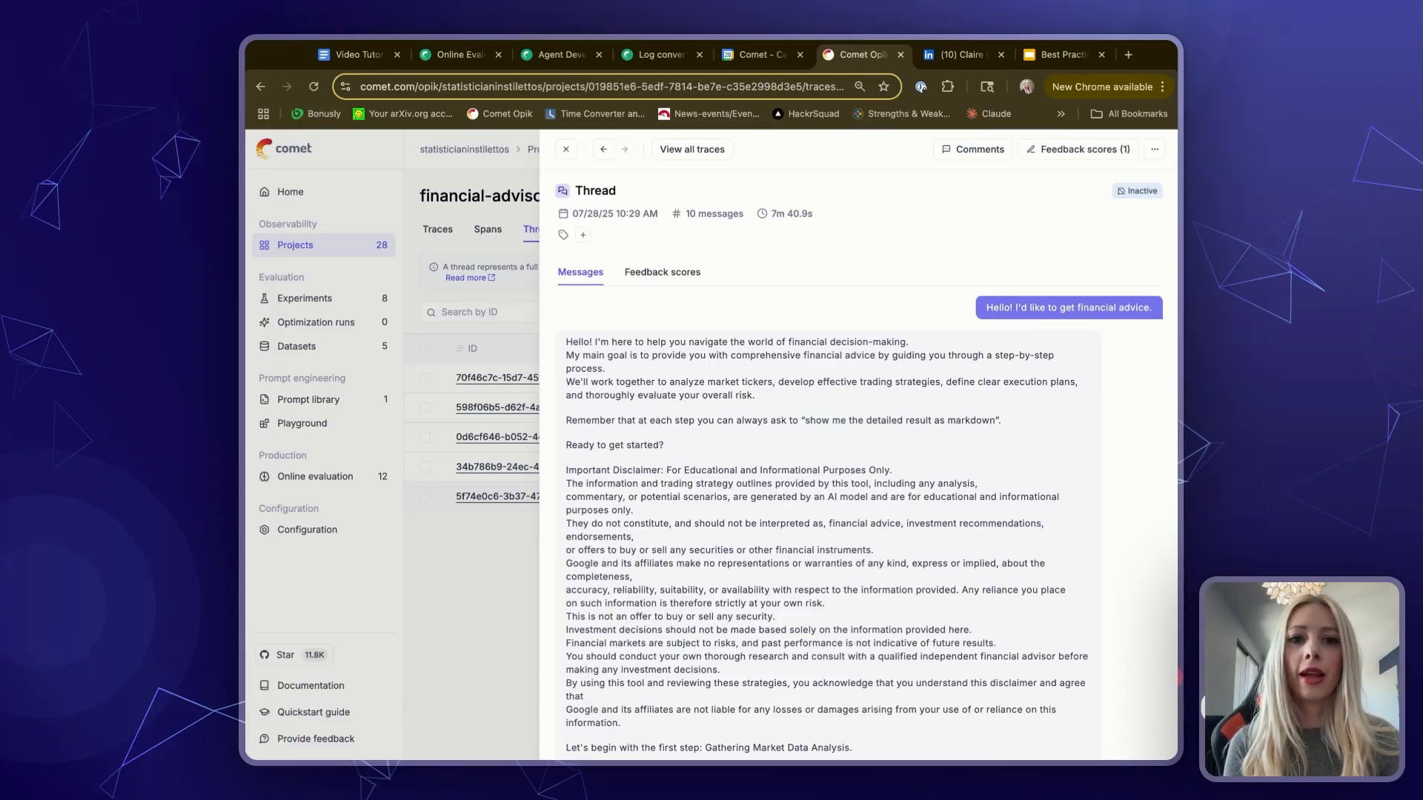
Read through the thread's conversation, from the greeting to the detailed AAPL execution plan, and return to its beginning
{"action": "scroll", "coordinate": [872, 528], "scroll_direction": "down", "scroll_amount": 1}
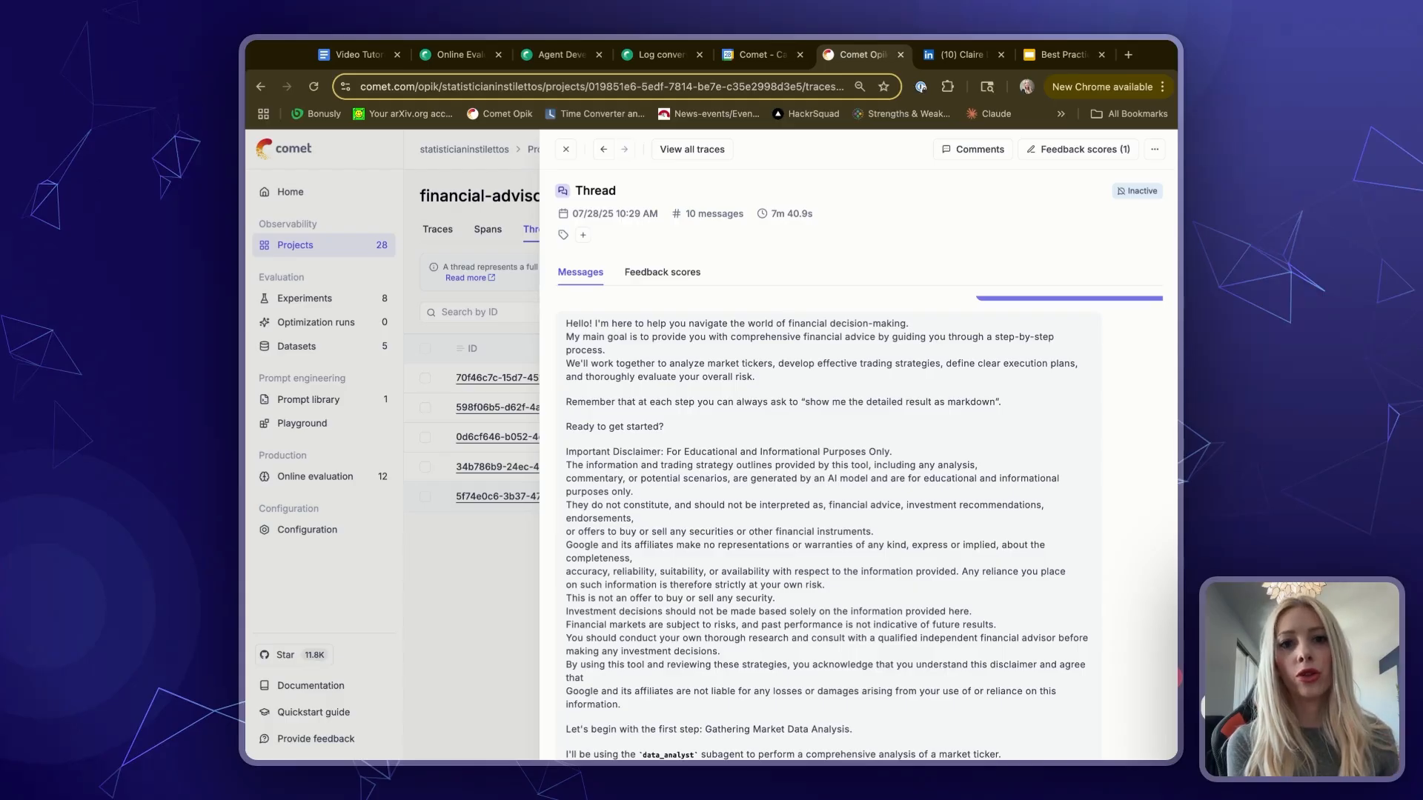
{"action": "scroll", "coordinate": [861, 527], "scroll_direction": "down", "scroll_amount": 10}
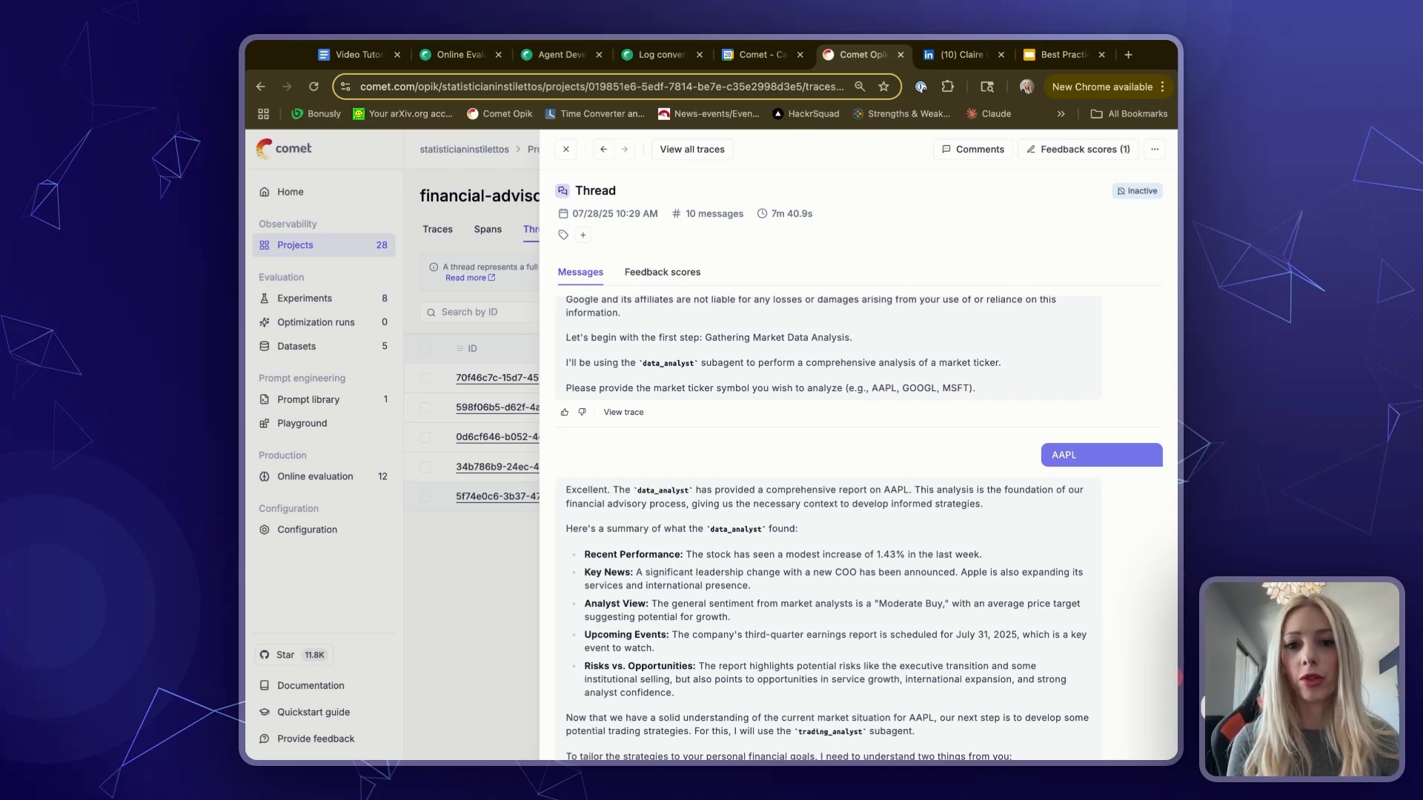
{"action": "scroll", "coordinate": [825, 413], "scroll_direction": "down", "scroll_amount": 2}
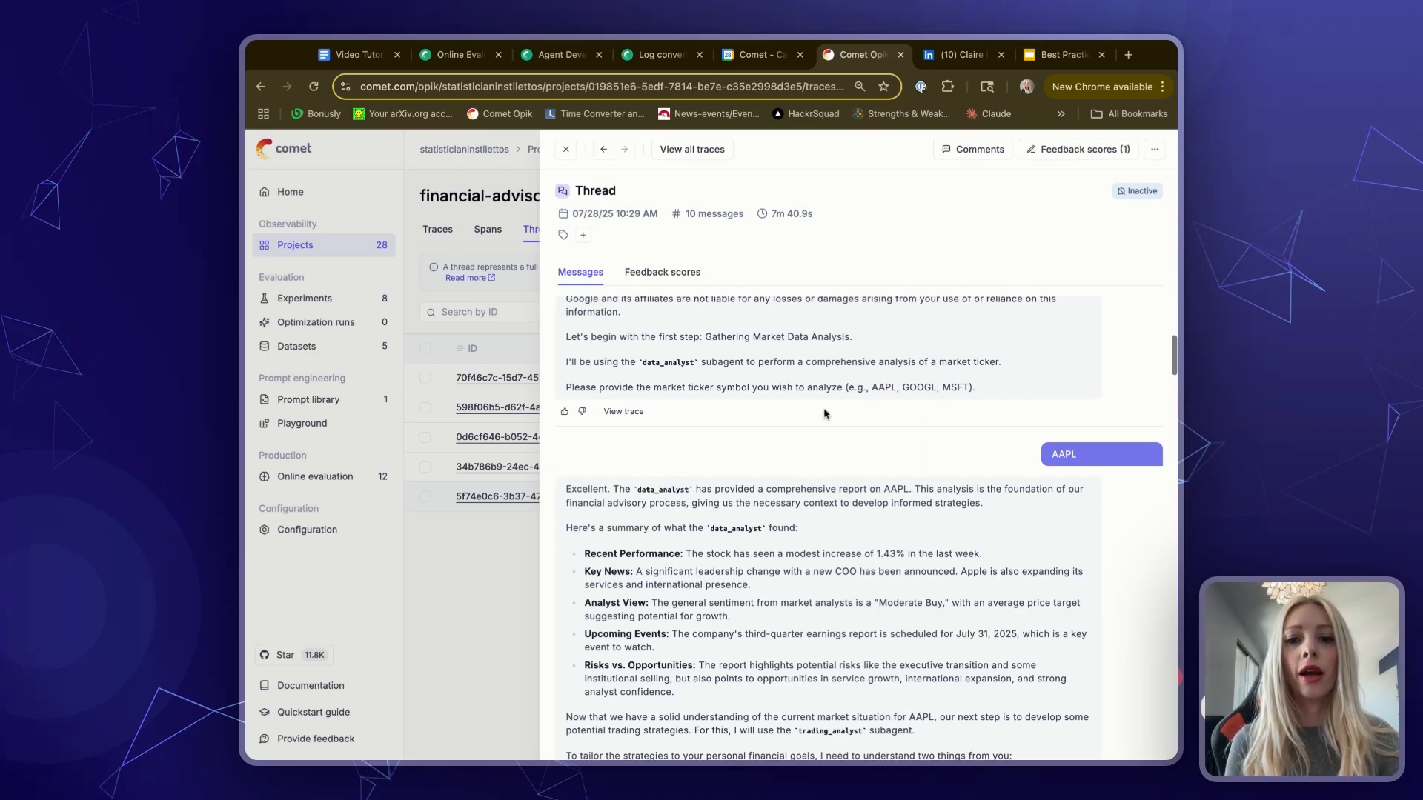
{"action": "scroll", "coordinate": [825, 413], "scroll_direction": "down", "scroll_amount": 2}
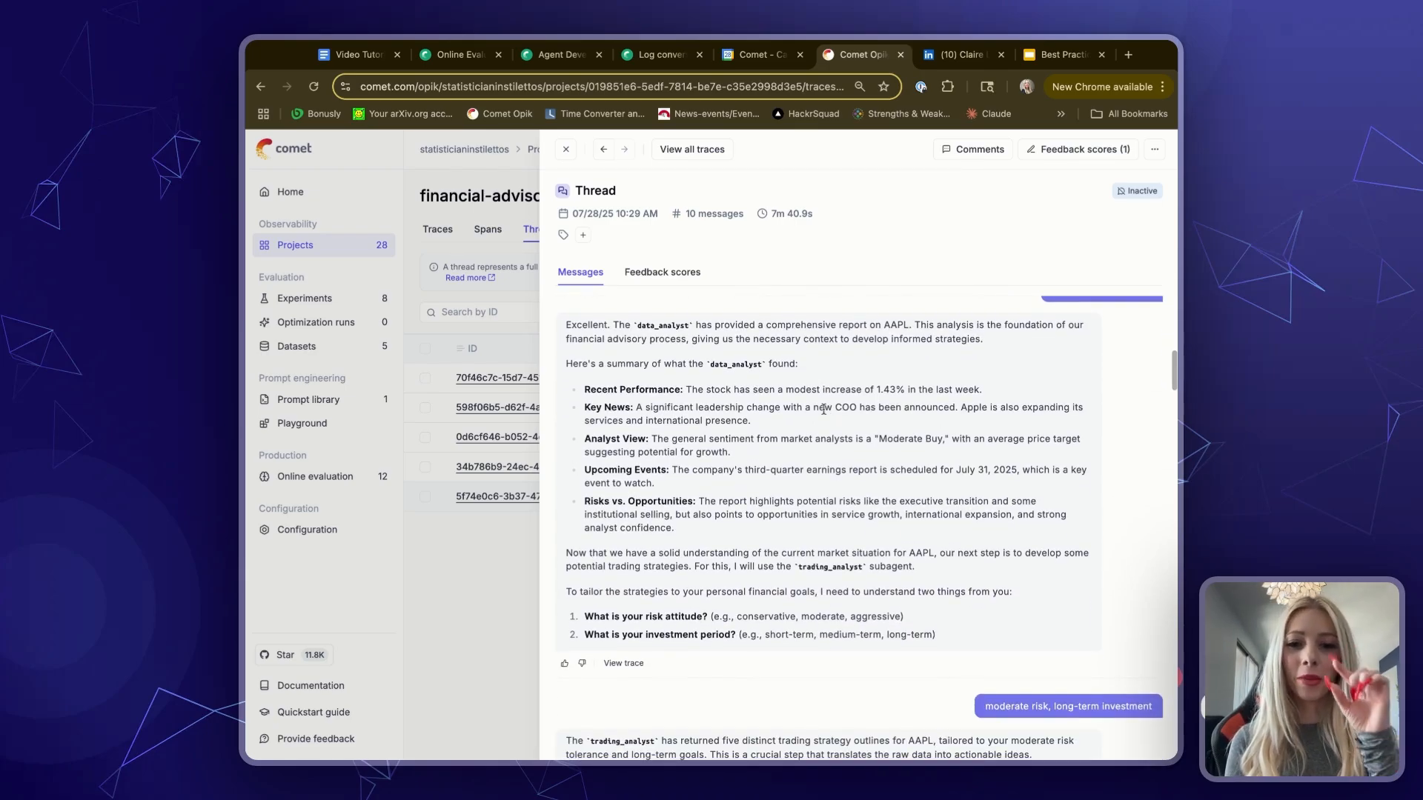
{"action": "scroll", "coordinate": [825, 409], "scroll_direction": "down", "scroll_amount": 10}
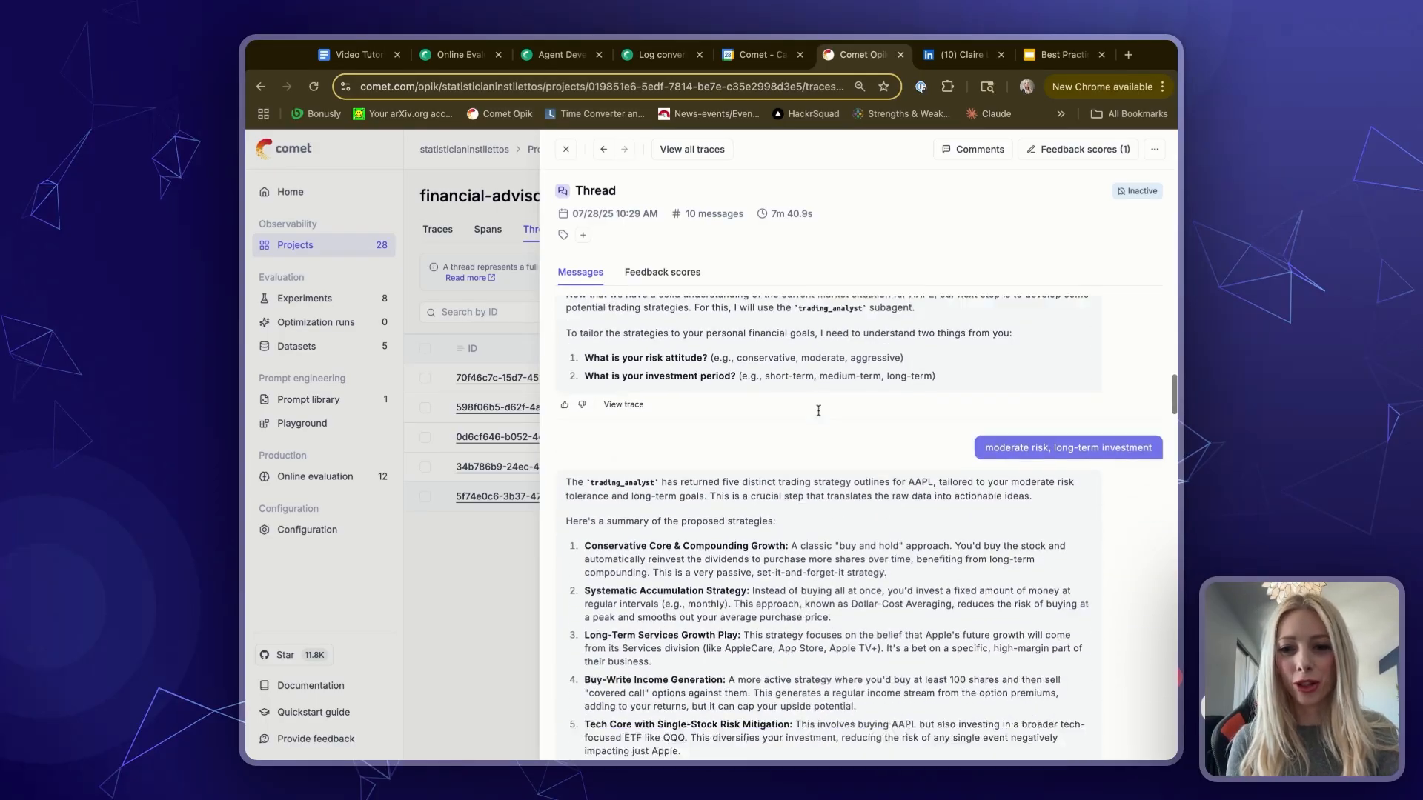
{"action": "scroll", "coordinate": [818, 411], "scroll_direction": "down", "scroll_amount": 8}
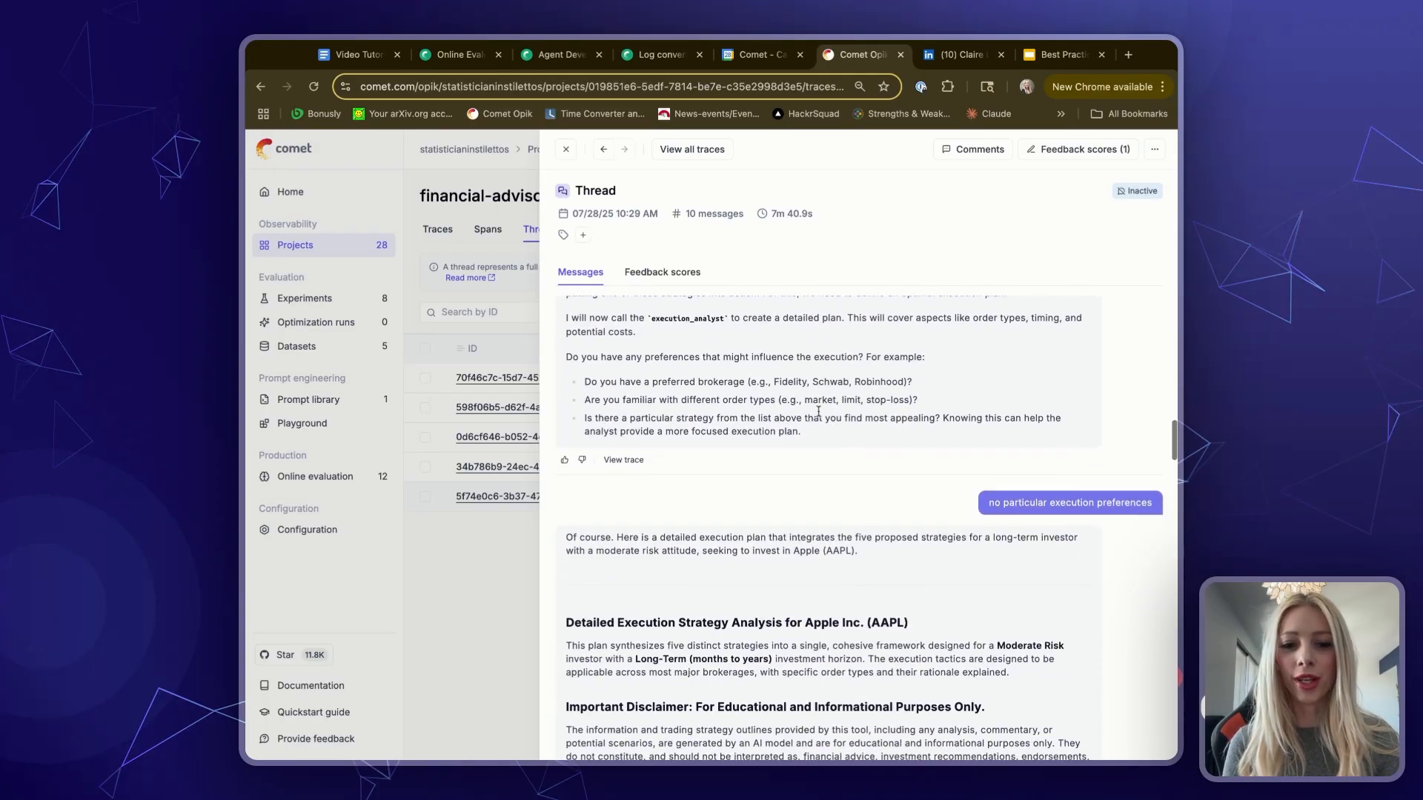
{"action": "scroll", "coordinate": [818, 410], "scroll_direction": "up", "scroll_amount": 20}
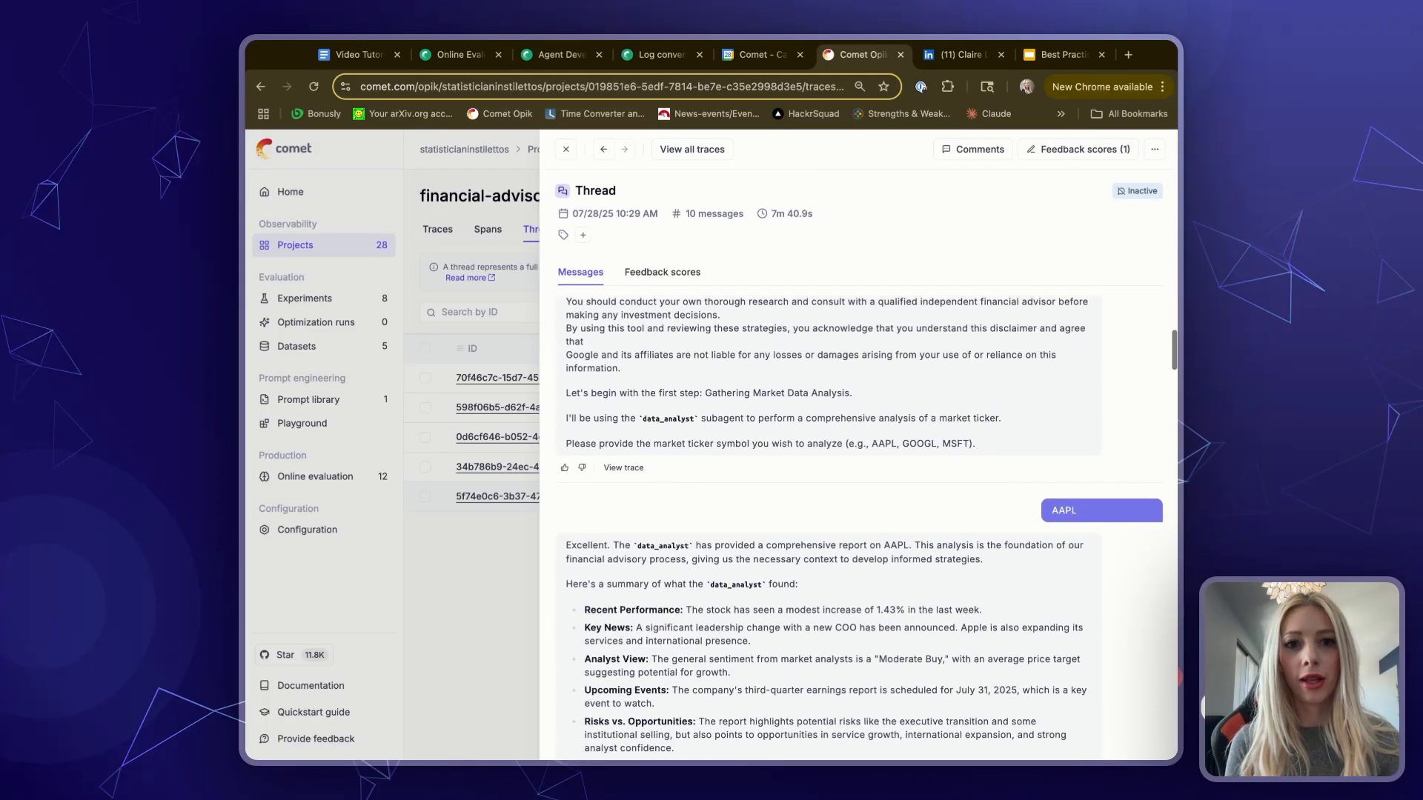
{"action": "scroll", "coordinate": [818, 411], "scroll_direction": "up", "scroll_amount": 7}
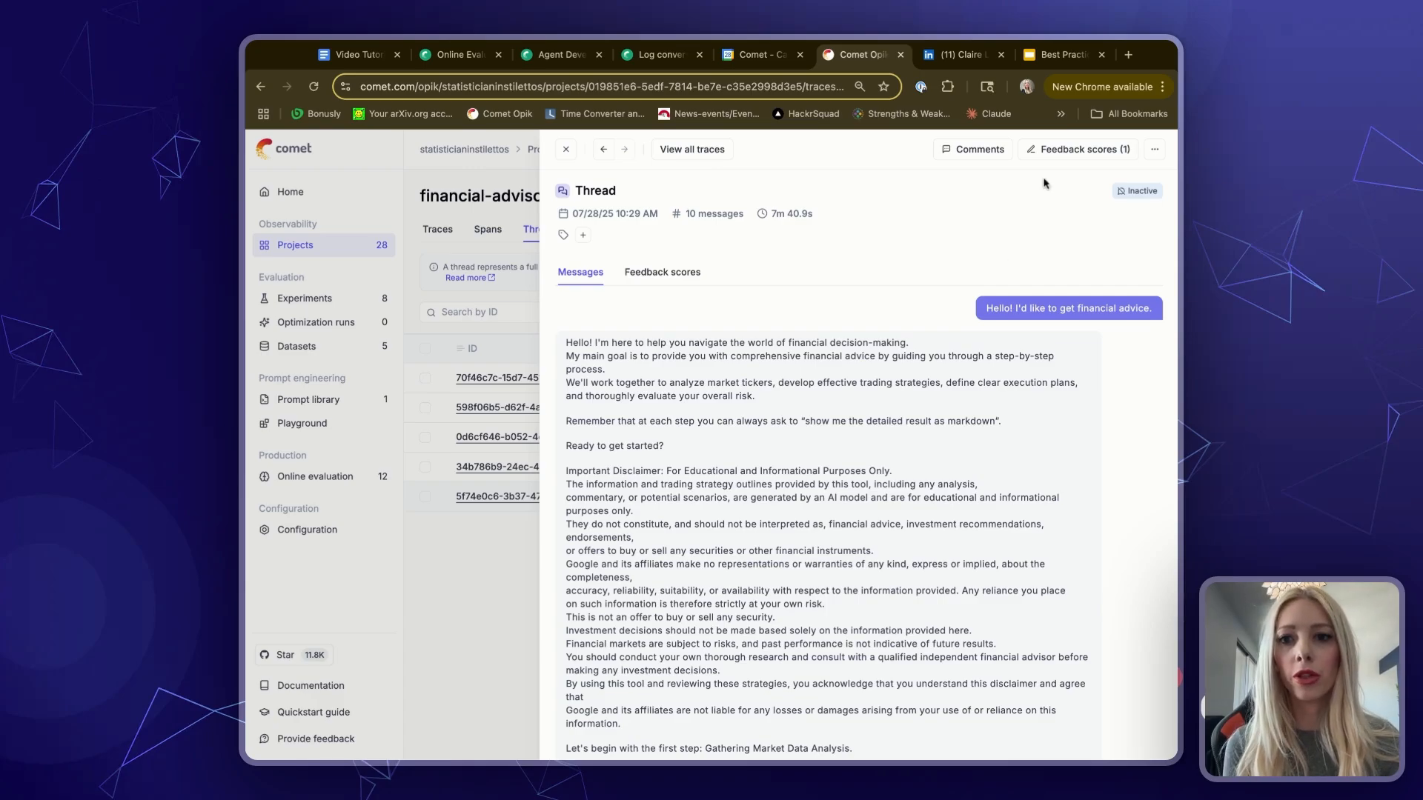
Set the thread's Human Feedback score to No (0) and close the thread
{"action": "left_click", "coordinate": [1067, 152]}
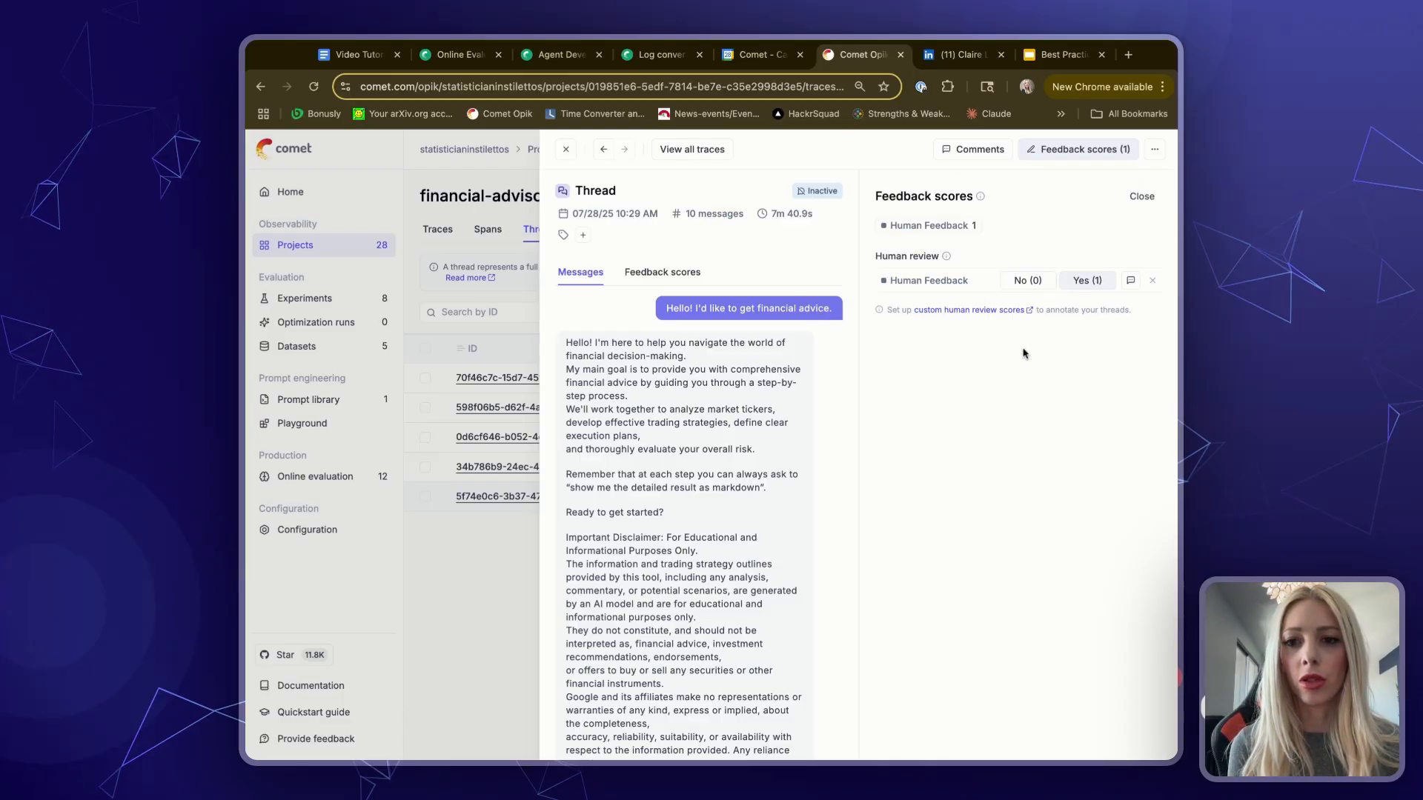
{"action": "left_click", "coordinate": [1033, 286]}
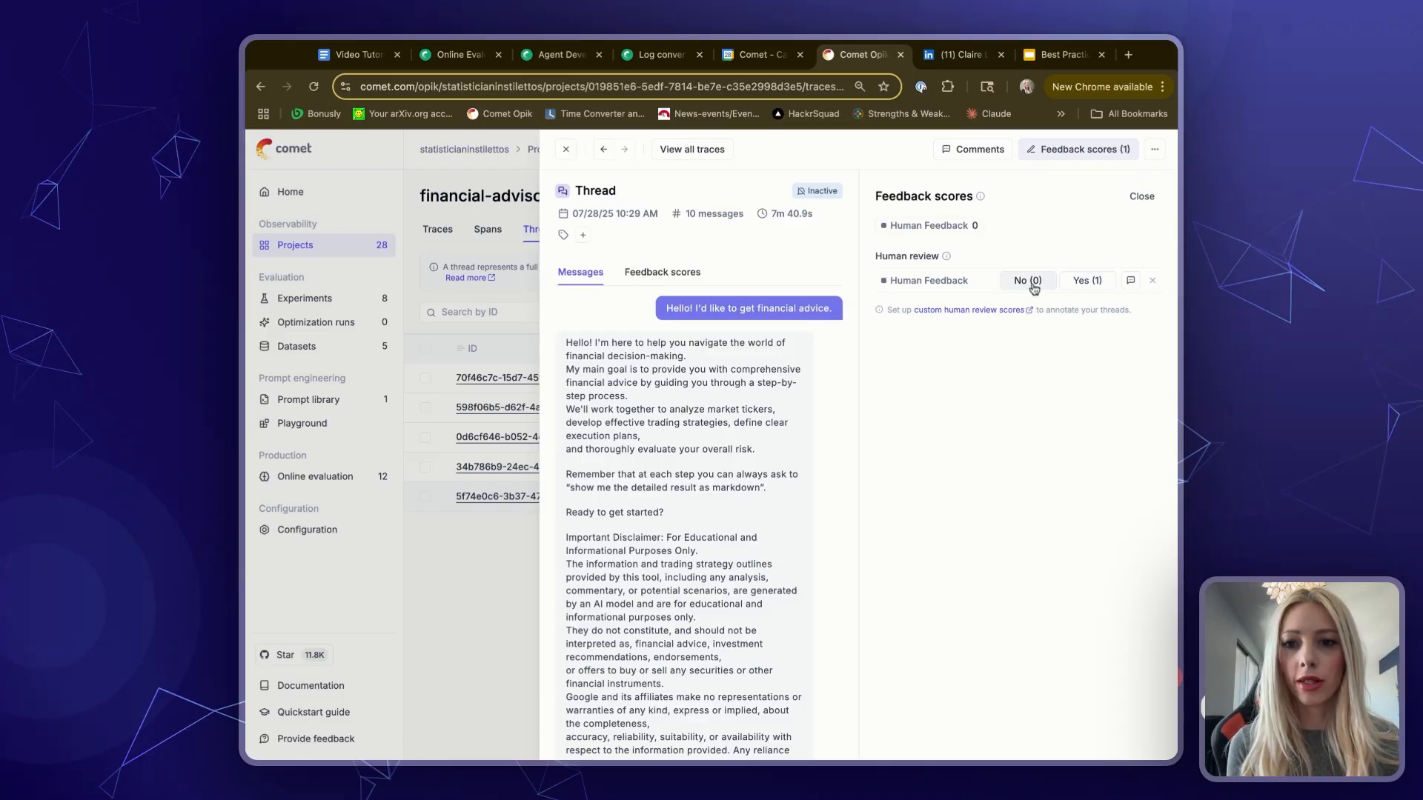
{"action": "left_click", "coordinate": [1146, 198]}
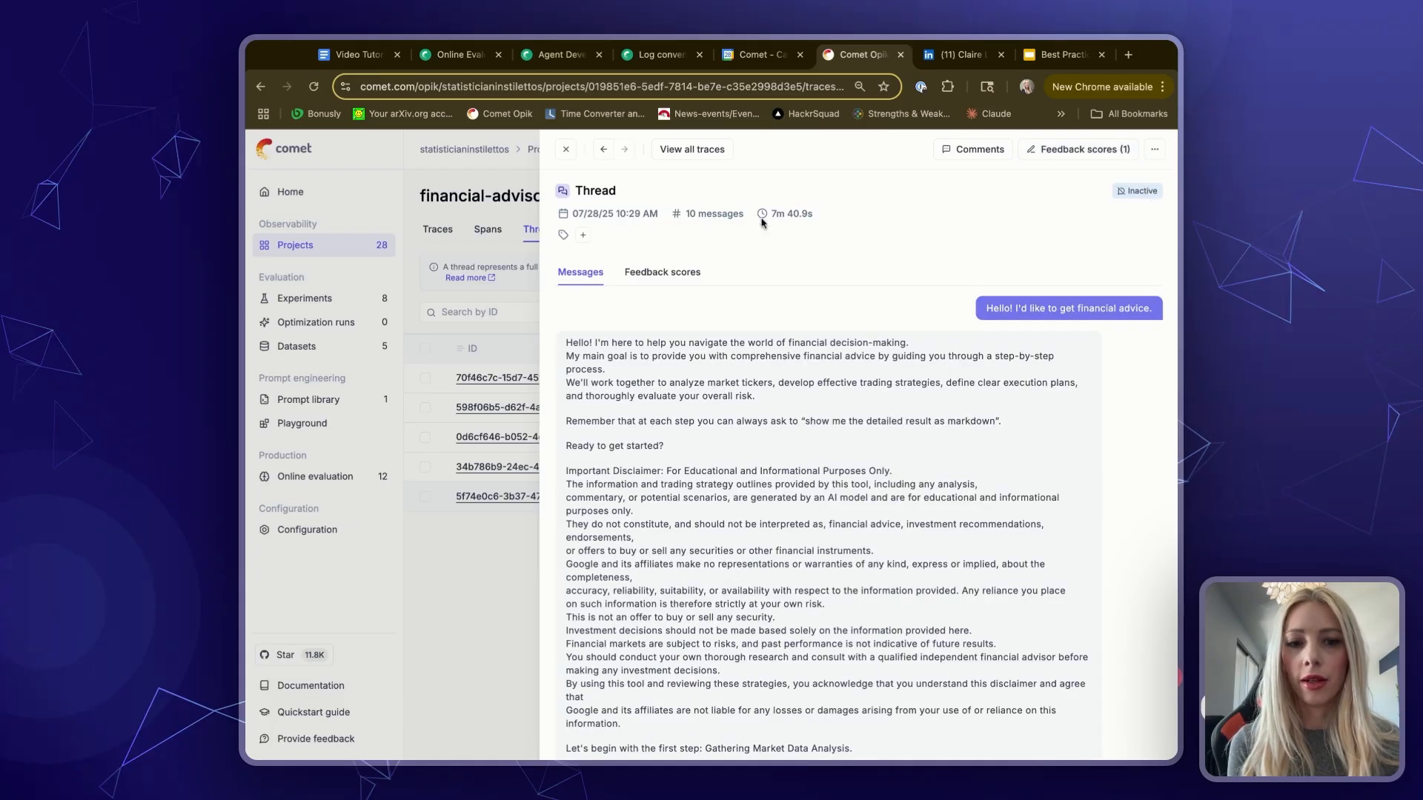
{"action": "left_click", "coordinate": [566, 151]}
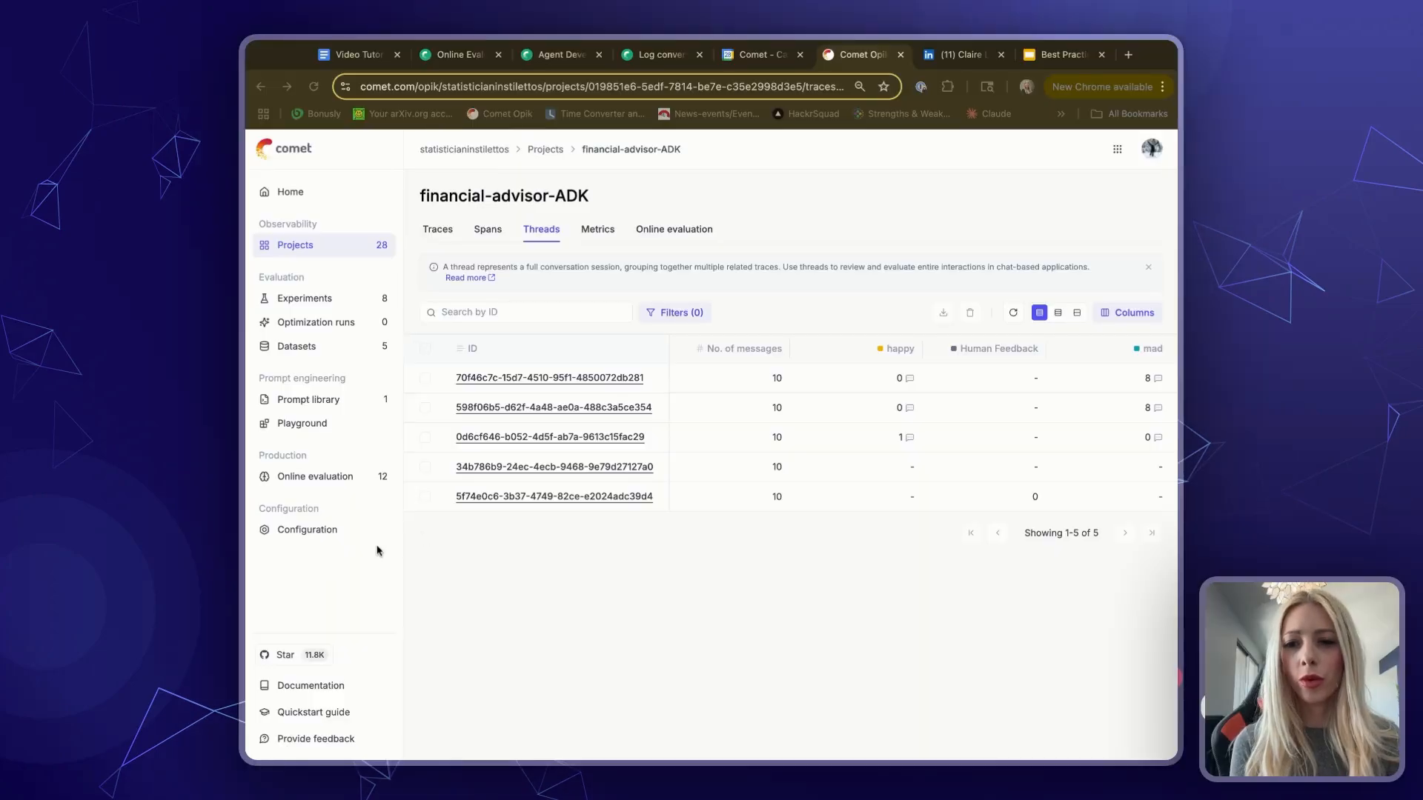
Reopen the last thread in the list, check its status and start time, and close it again
{"action": "left_click", "coordinate": [536, 497]}
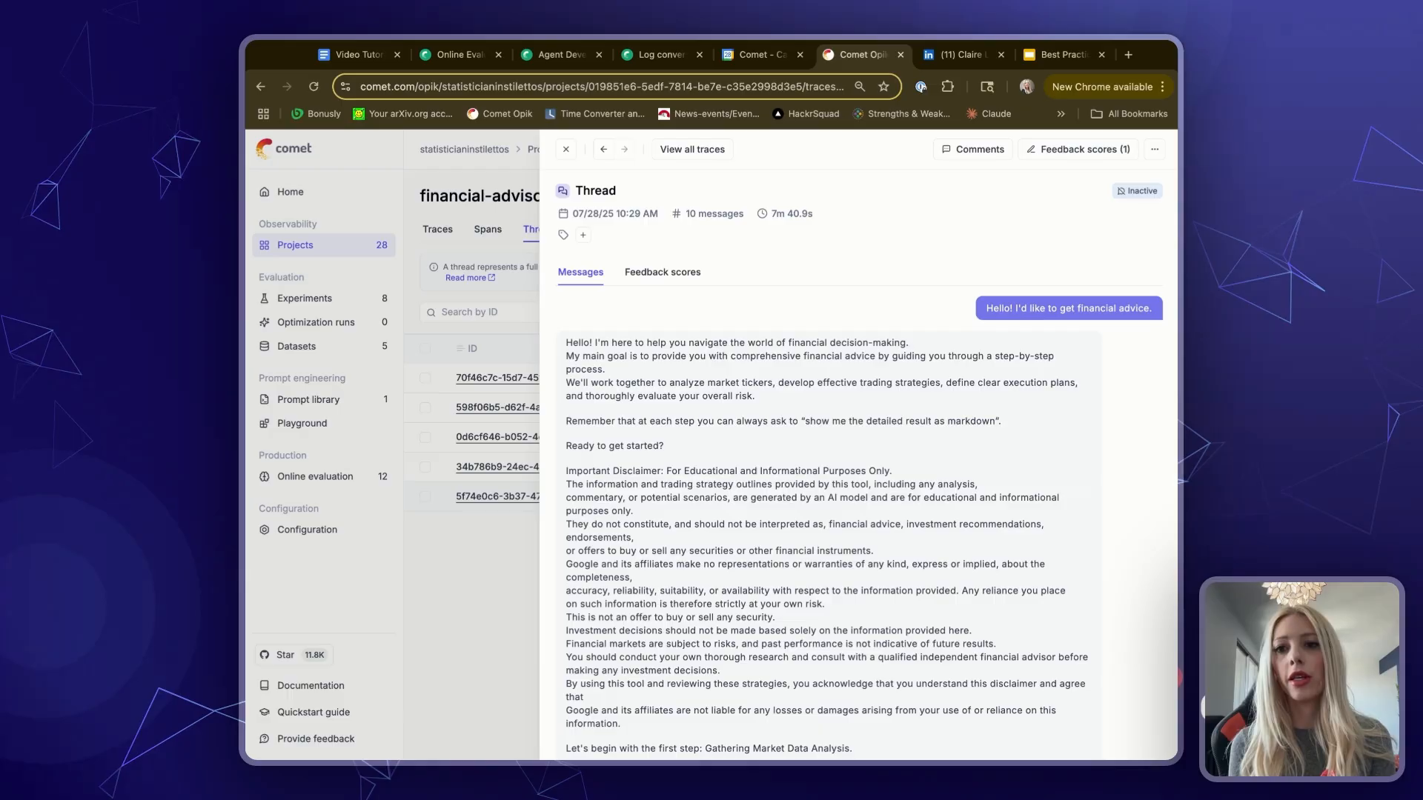
{"action": "left_click", "coordinate": [1170, 208]}
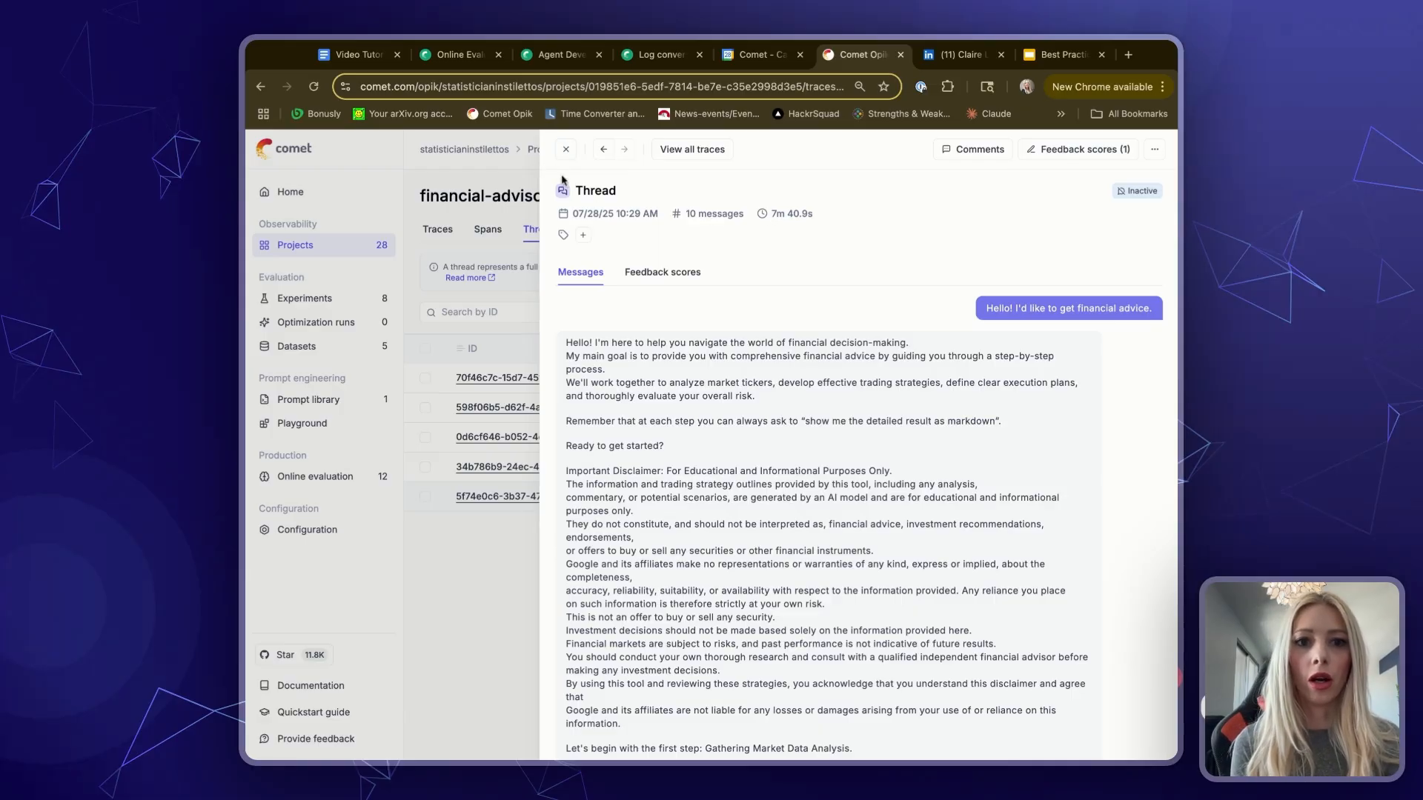
{"action": "left_click_drag", "start_coordinate": [615, 213], "coordinate": [661, 217]}
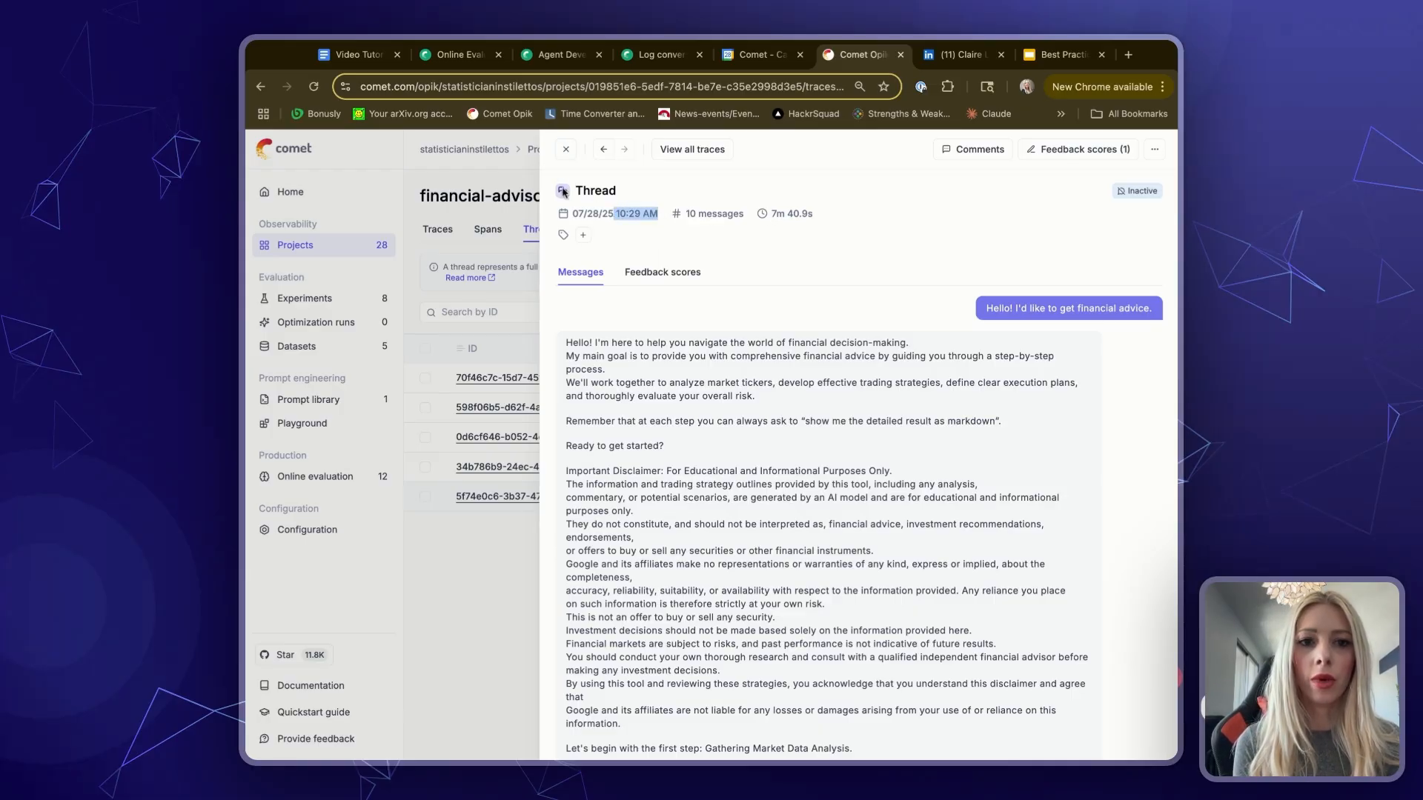
{"action": "left_click", "coordinate": [566, 149]}
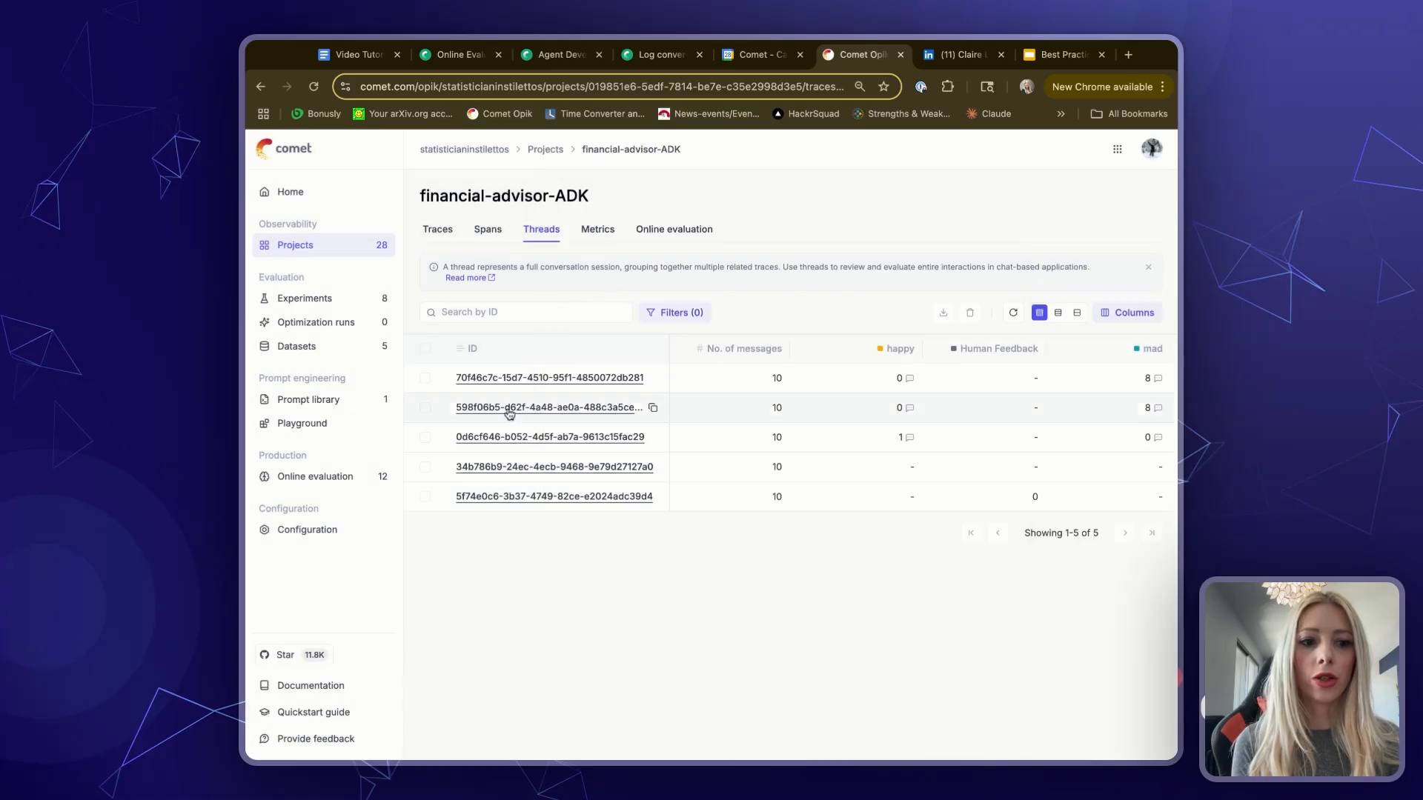
Review the thread timeout options in the workspace preferences and update the timeout with 5m kept as the value
{"action": "left_click", "coordinate": [328, 532]}
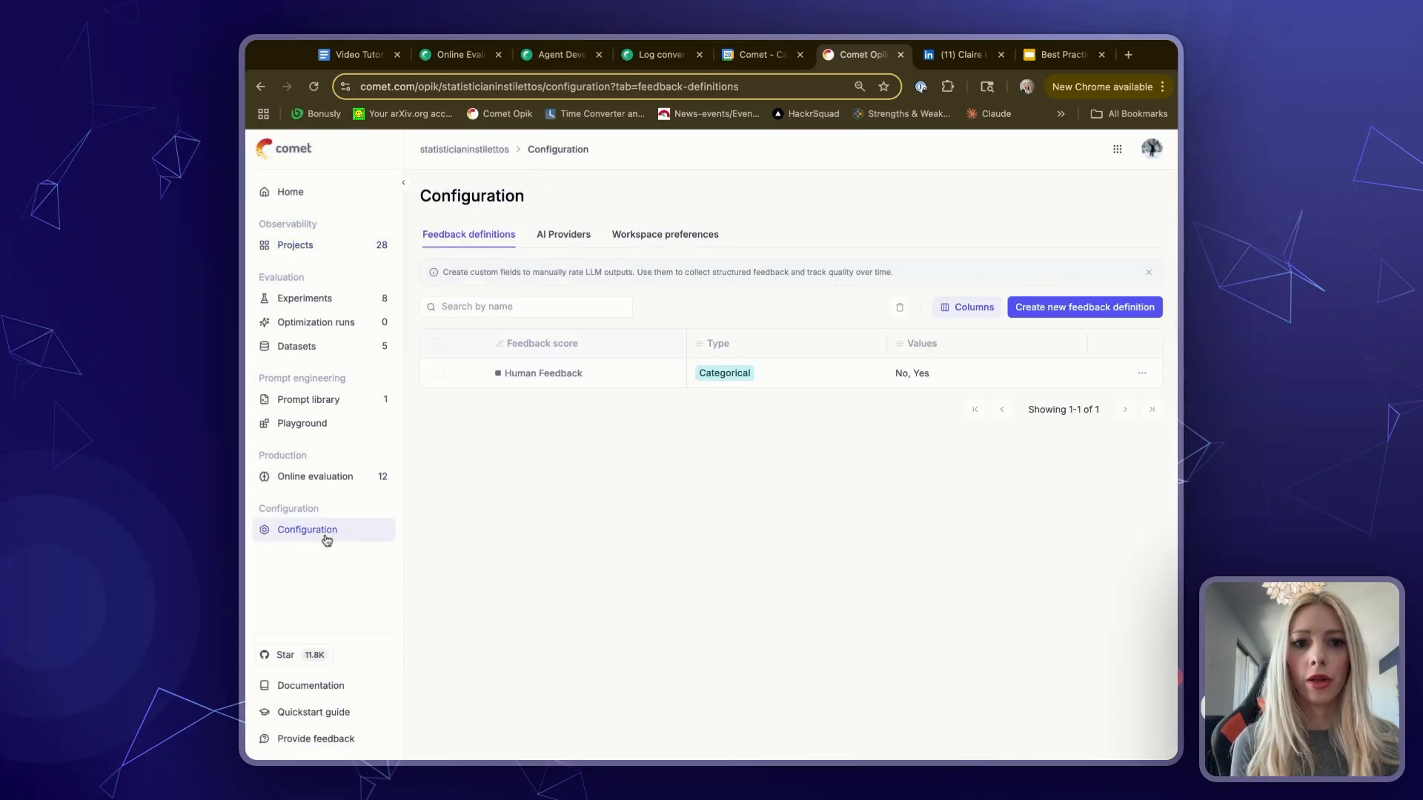
{"action": "left_click", "coordinate": [660, 235]}
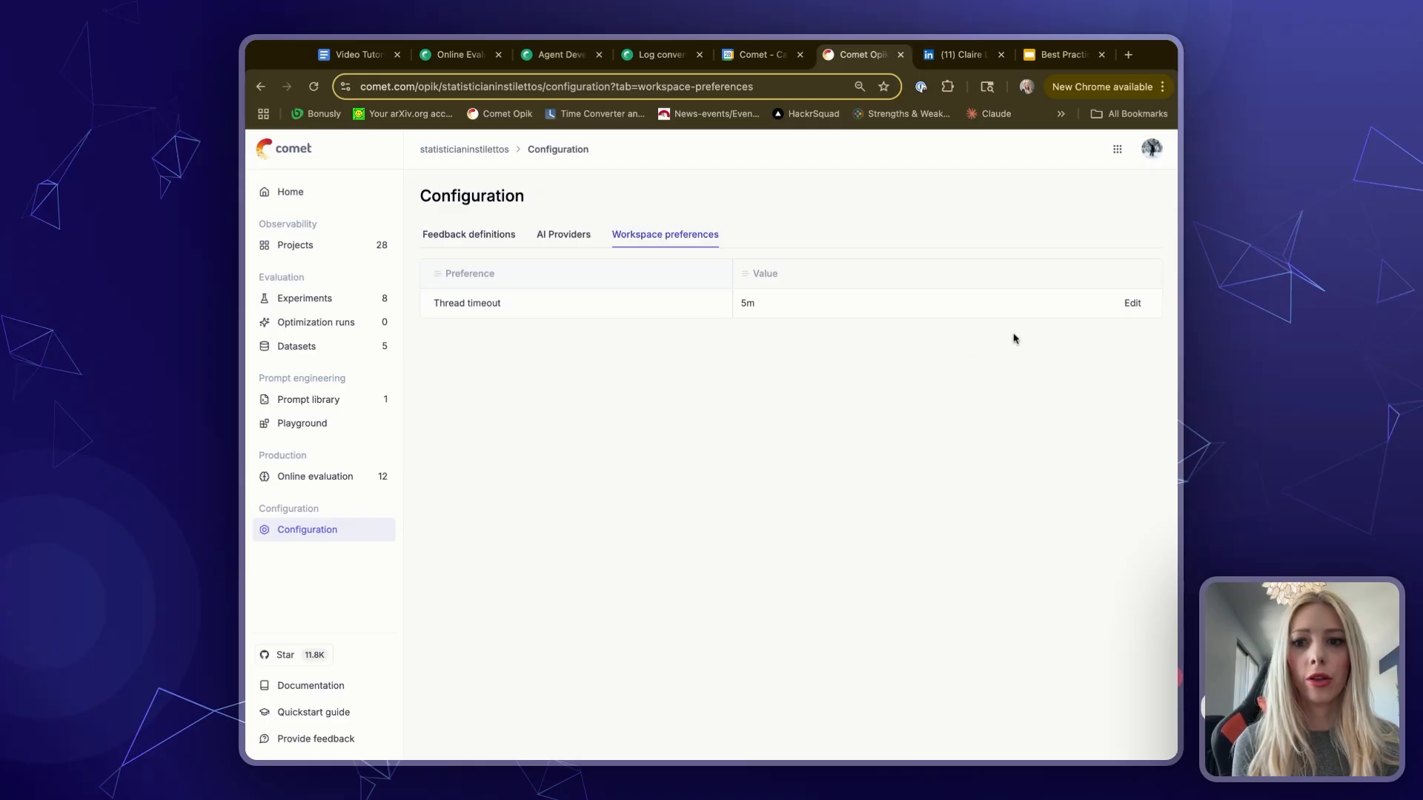
{"action": "left_click", "coordinate": [1135, 305]}
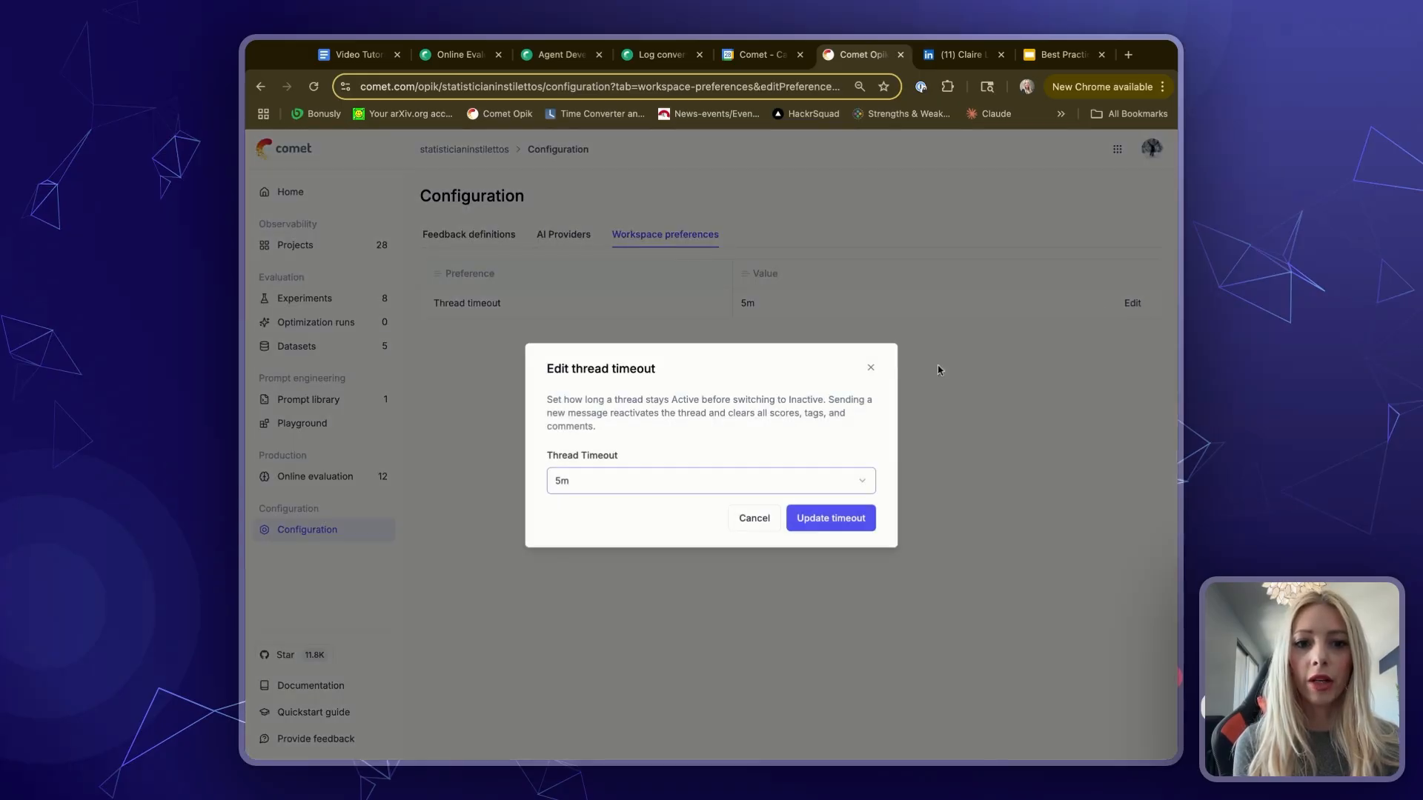
{"action": "left_click", "coordinate": [857, 487]}
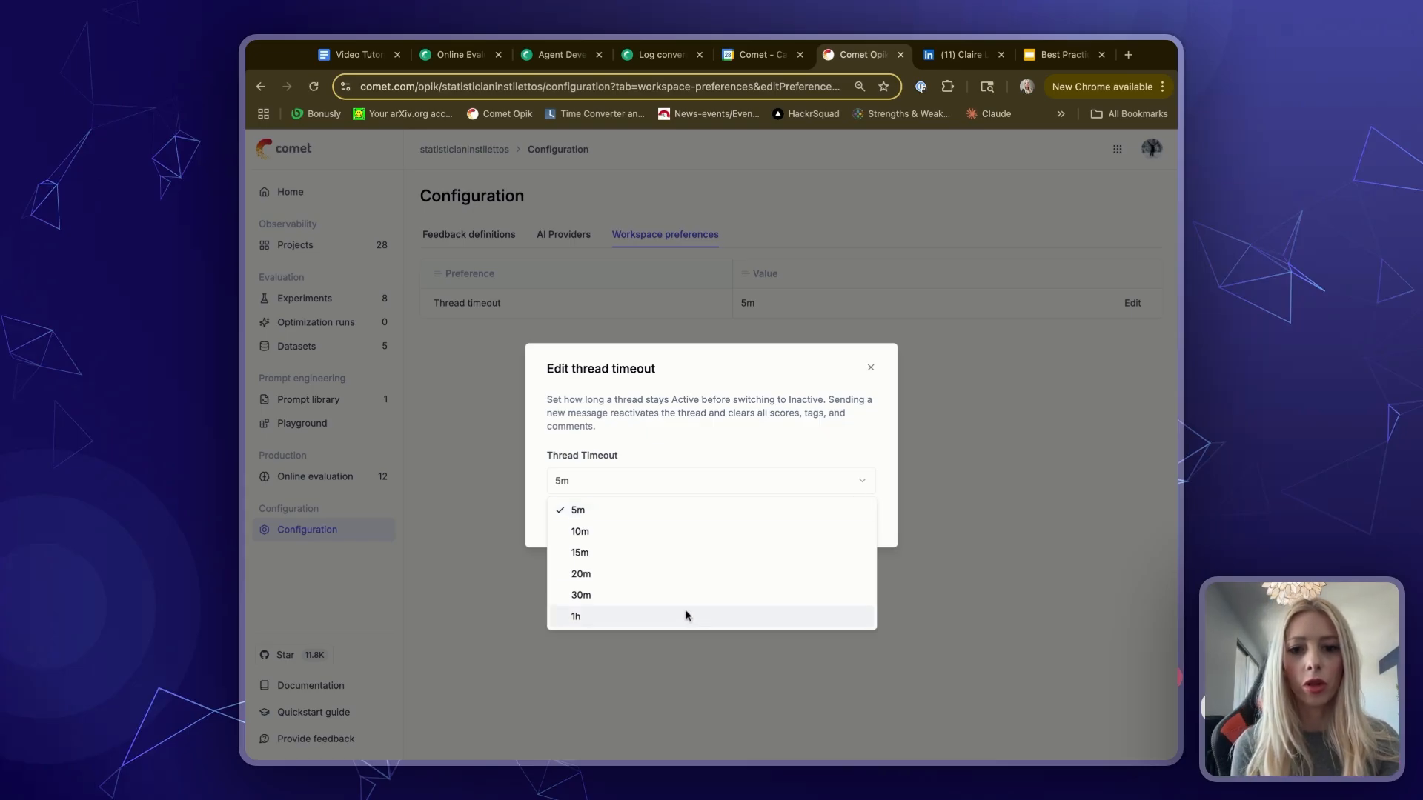
{"action": "left_click", "coordinate": [816, 431]}
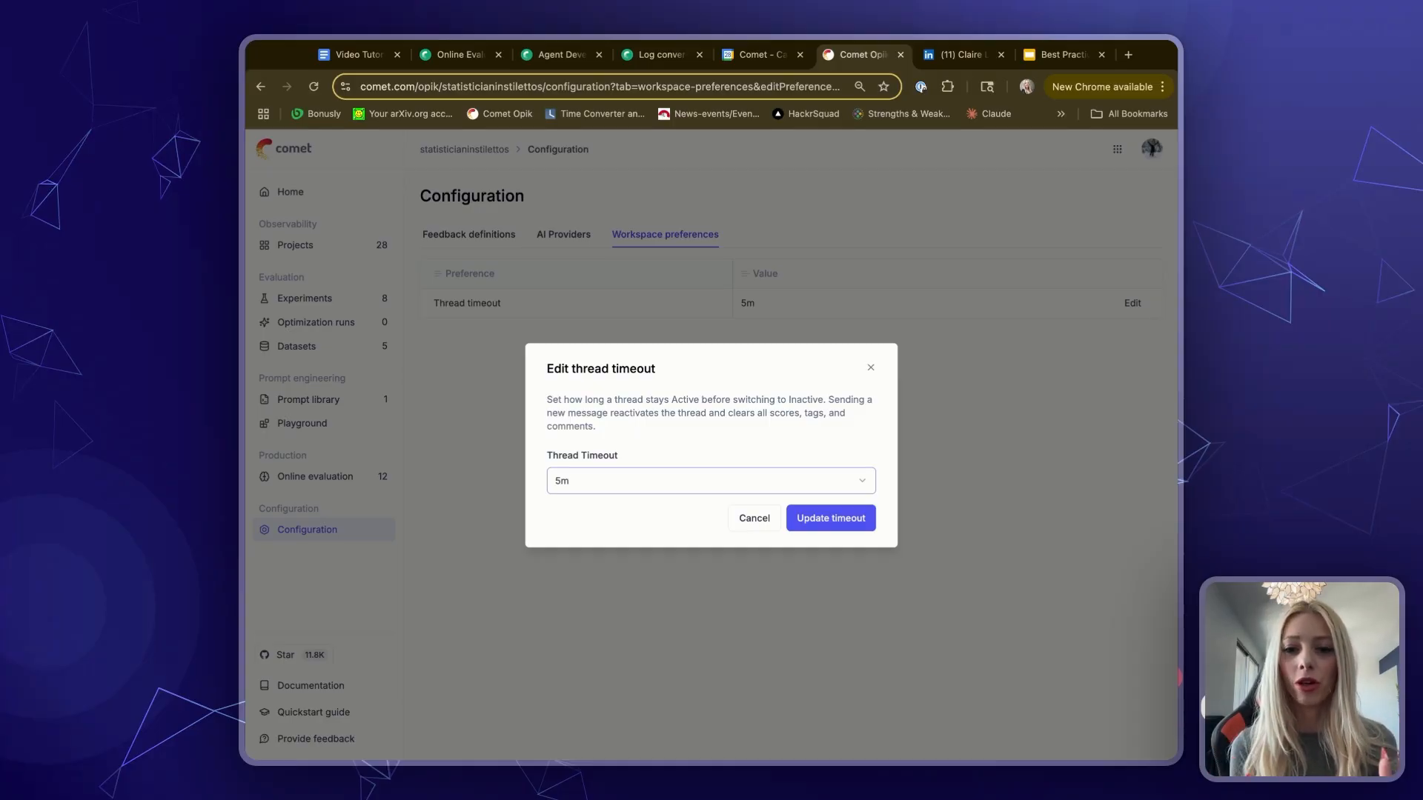
{"action": "left_click", "coordinate": [831, 519]}
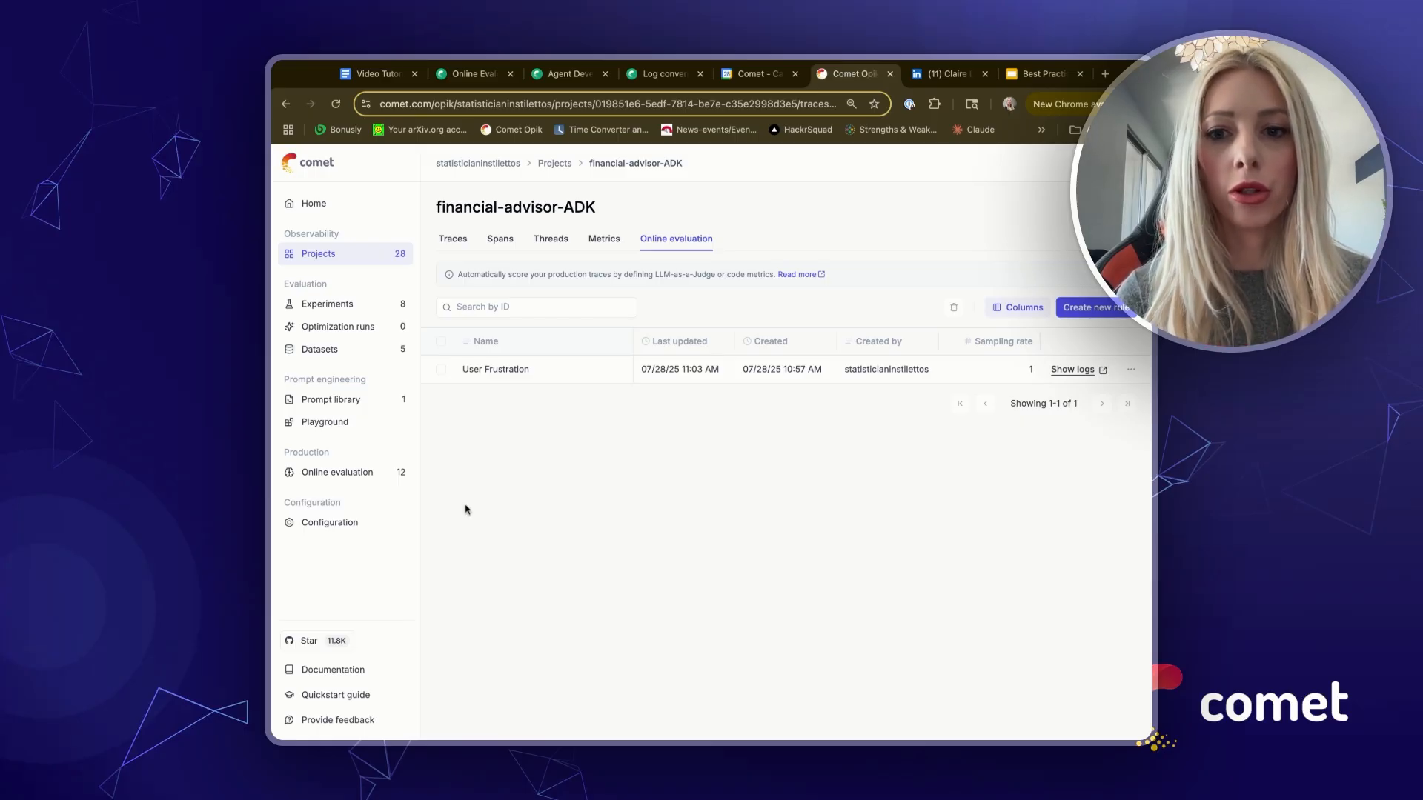
Open the User Frustration online evaluation rule for editing and examine its settings and custom LLM-as-judge prompt
{"action": "left_click", "coordinate": [1131, 370]}
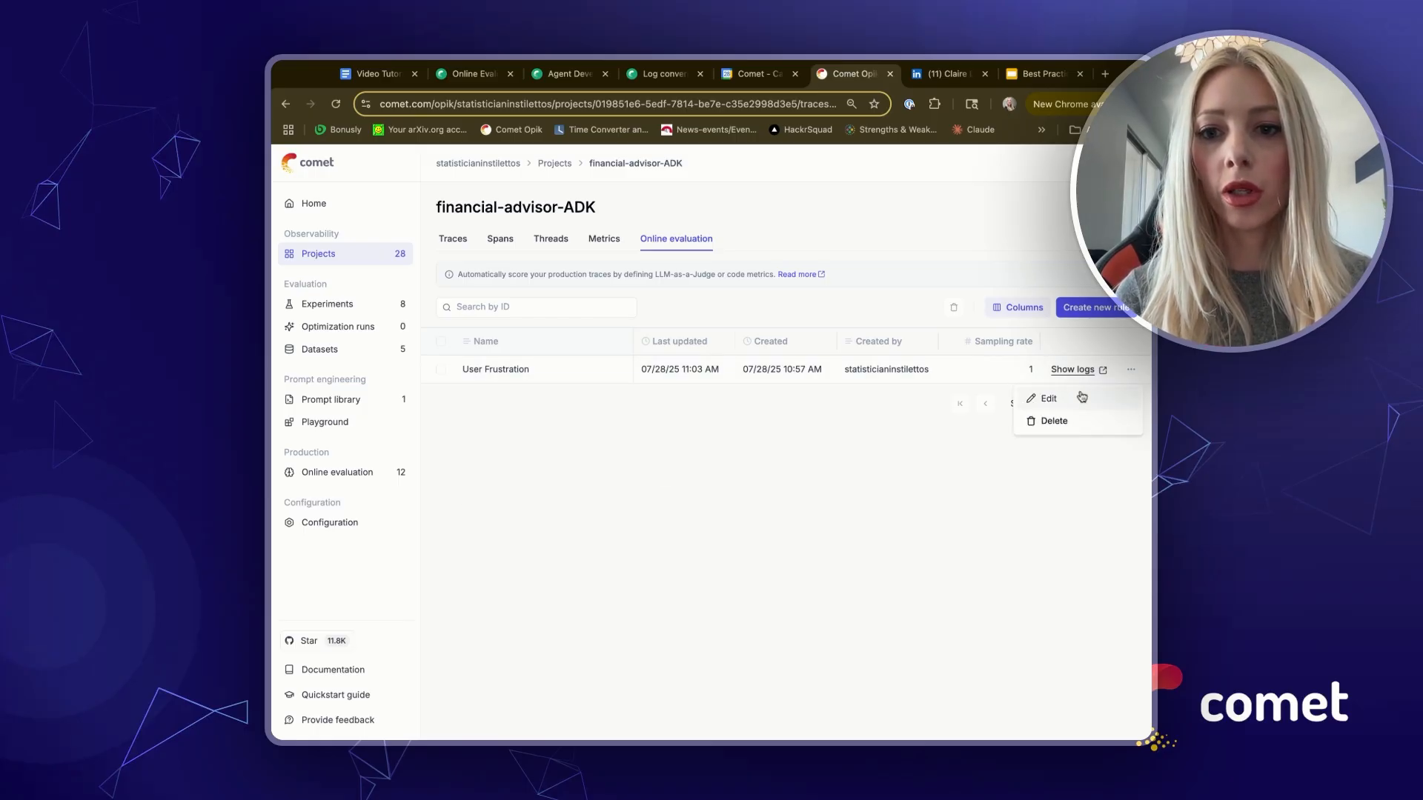
{"action": "left_click", "coordinate": [1070, 398]}
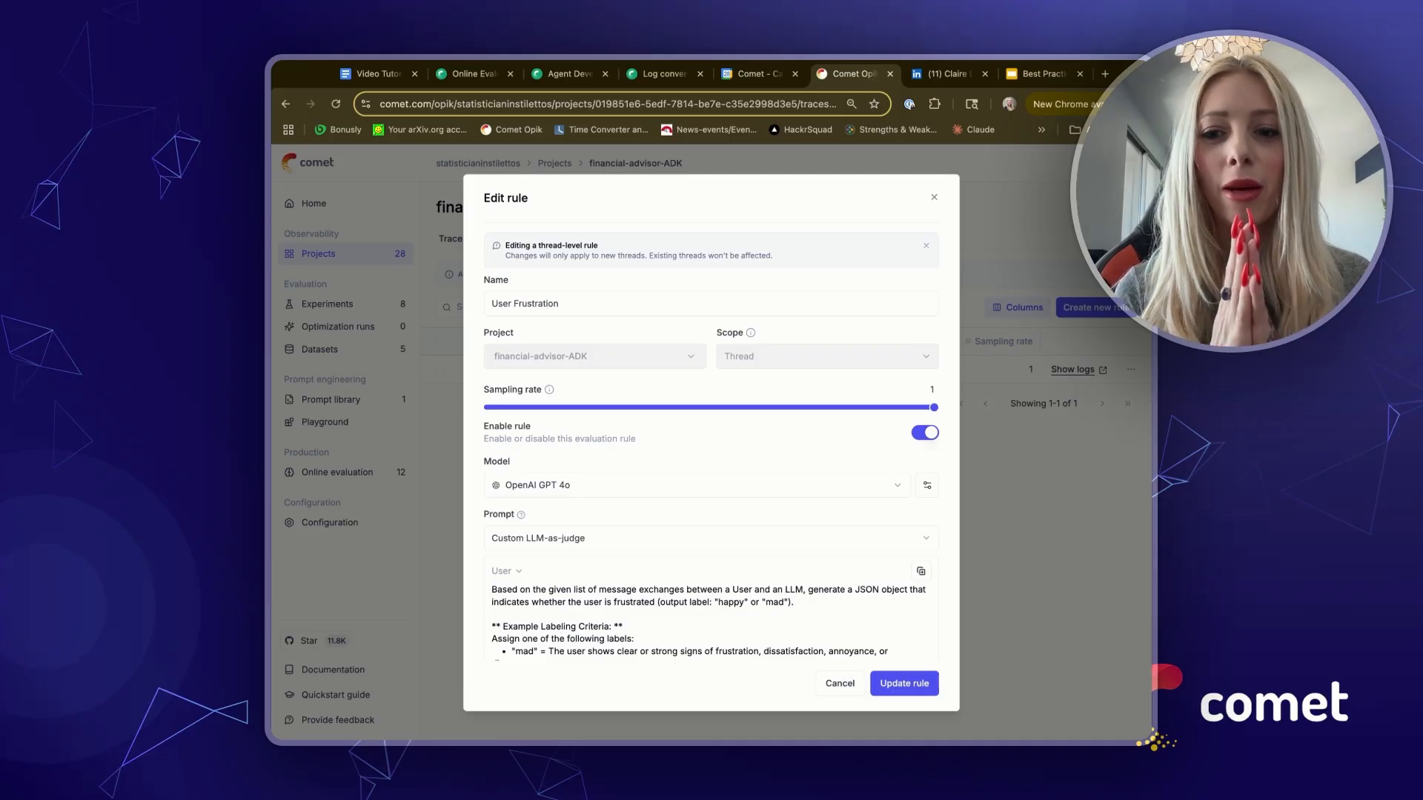
{"action": "scroll", "coordinate": [767, 488], "scroll_direction": "down", "scroll_amount": 10}
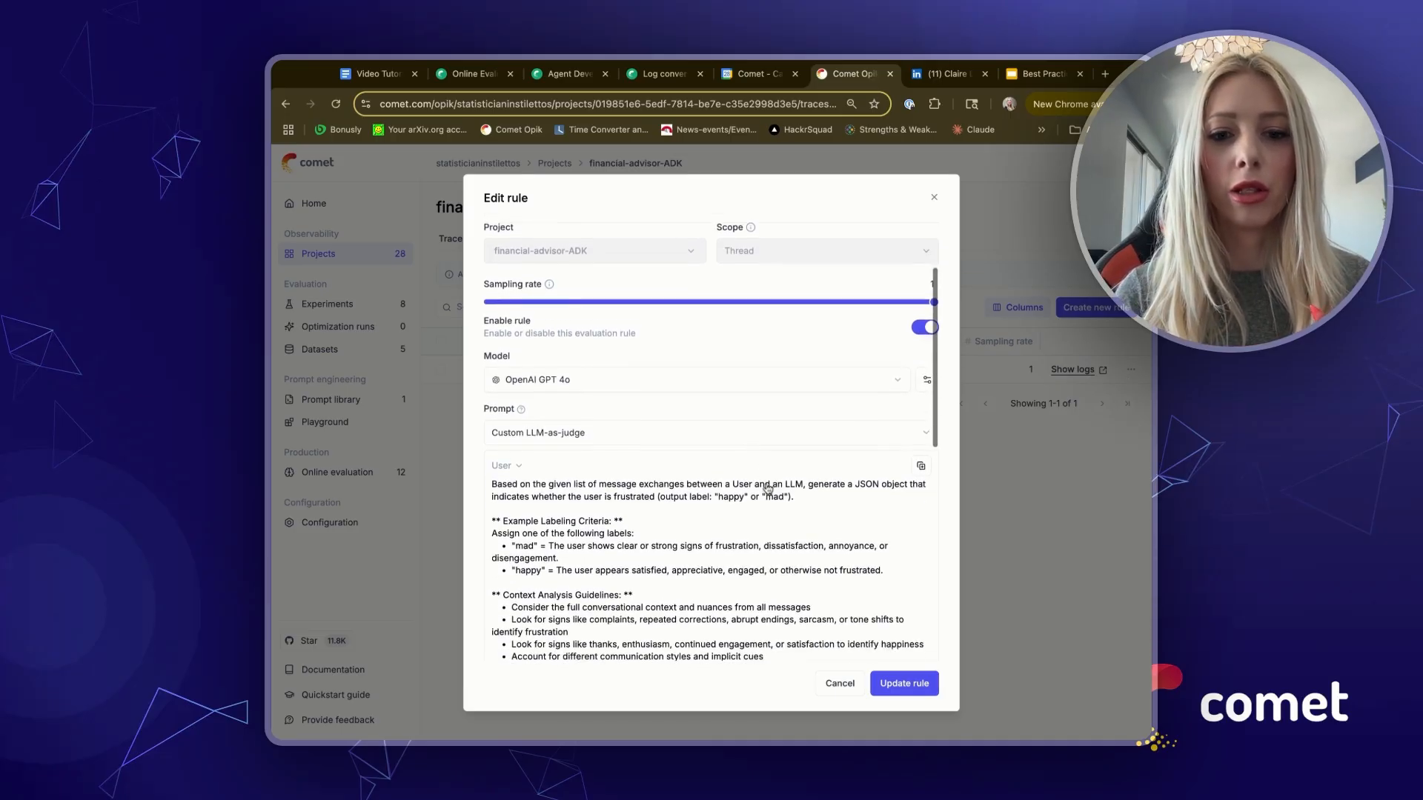
{"action": "scroll", "coordinate": [767, 488], "scroll_direction": "down", "scroll_amount": 1}
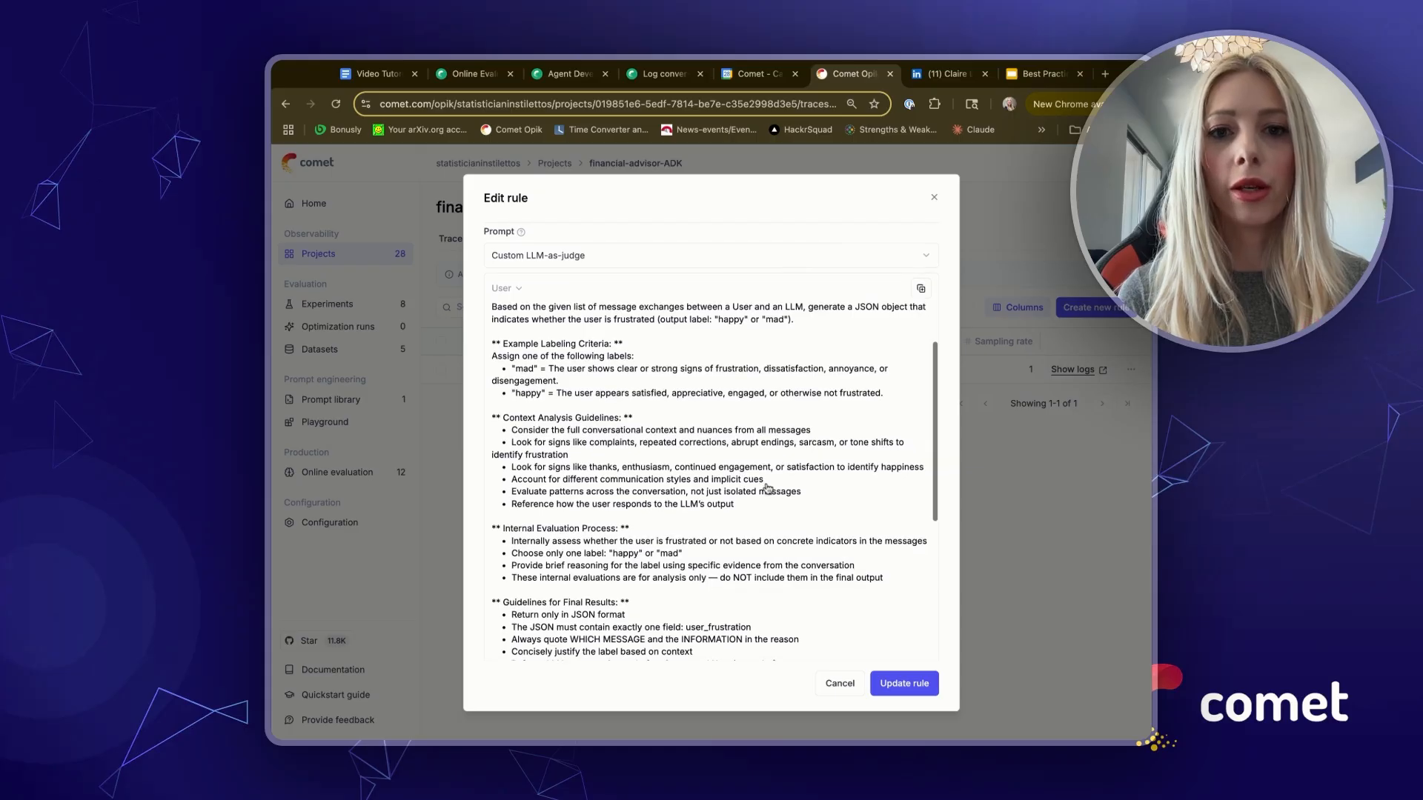
{"action": "scroll", "coordinate": [710, 440], "scroll_direction": "down", "scroll_amount": 5}
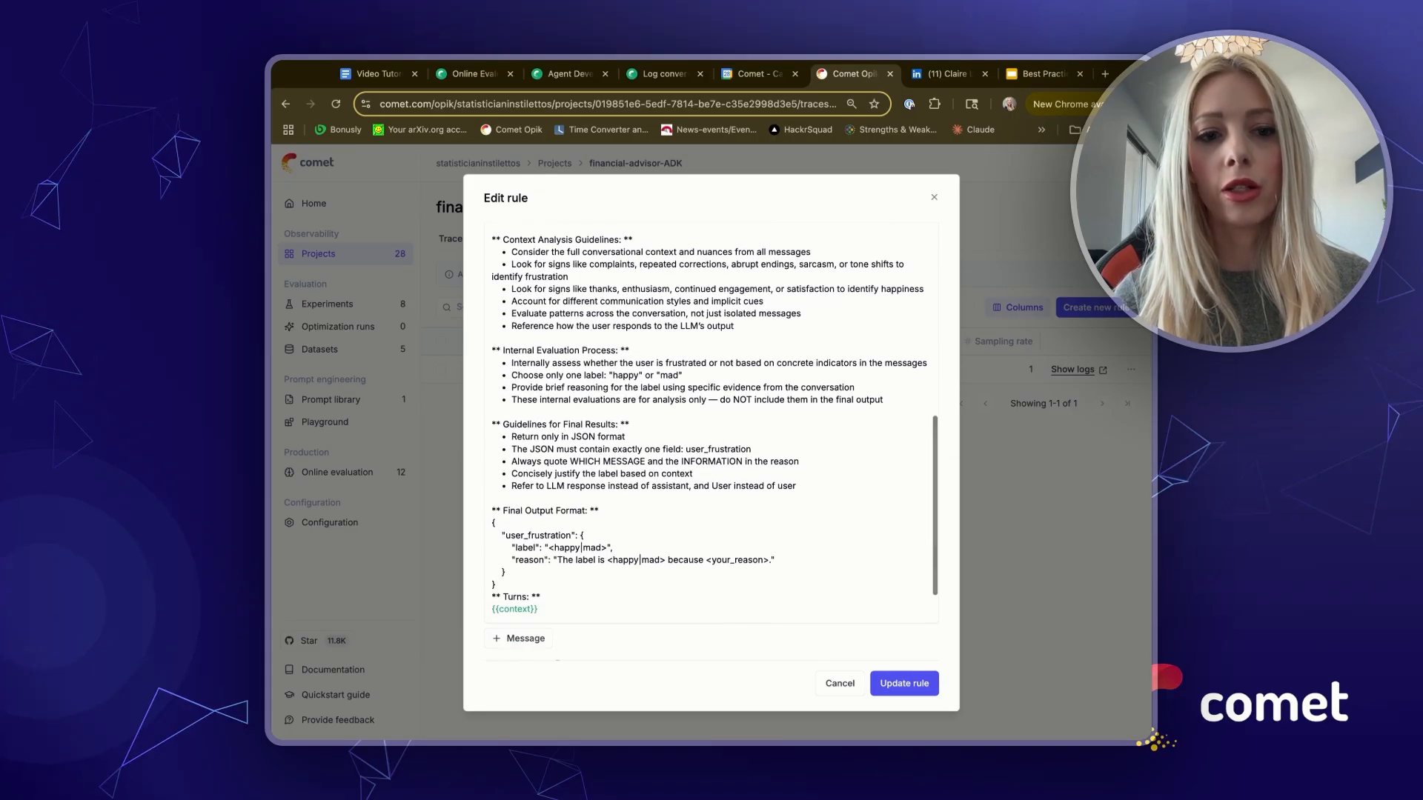
{"action": "scroll", "coordinate": [534, 575], "scroll_direction": "down", "scroll_amount": 1}
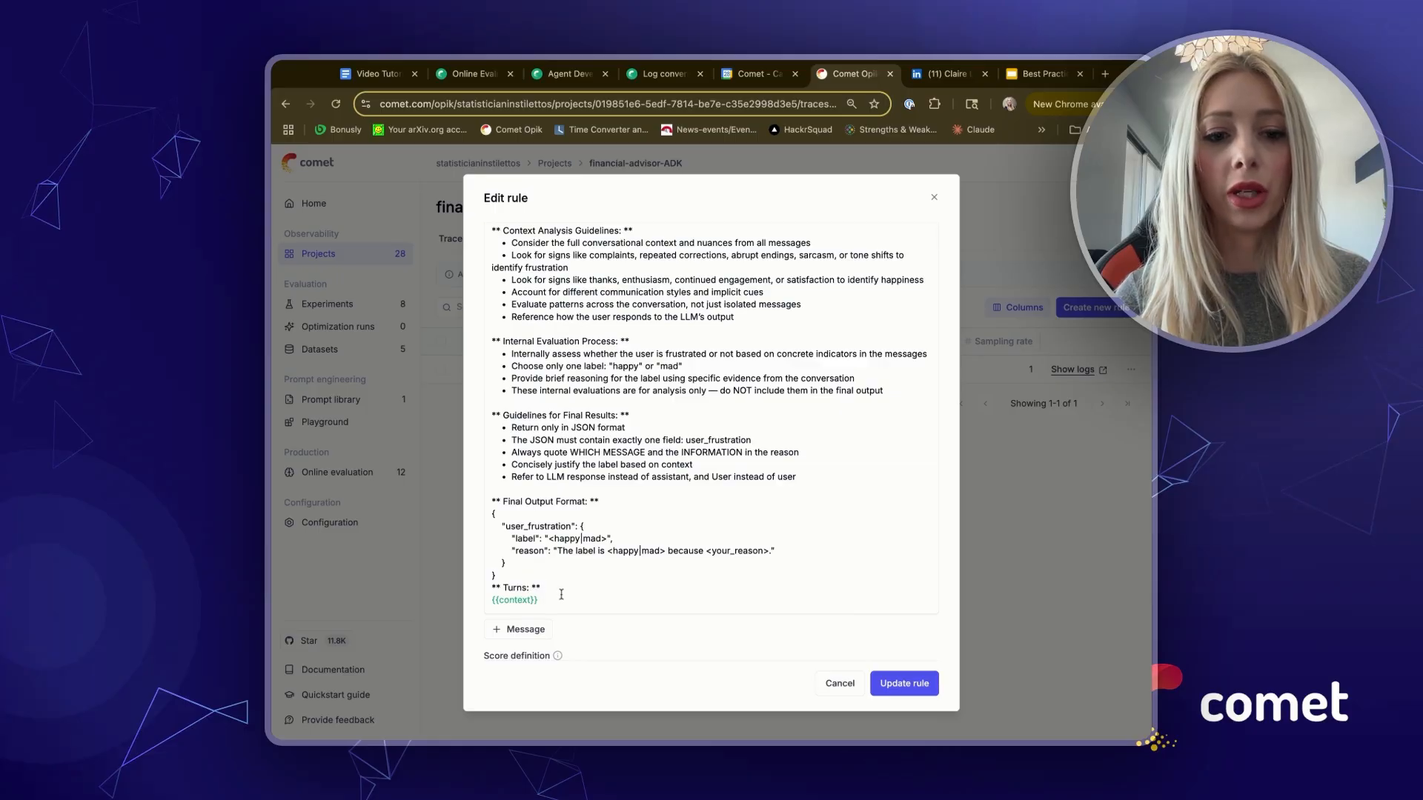
Examine the User Frustration rule's prompt, including its labeling criteria, final output format and context variable, along with its general settings
{"action": "left_click_drag", "start_coordinate": [494, 575], "coordinate": [483, 504]}
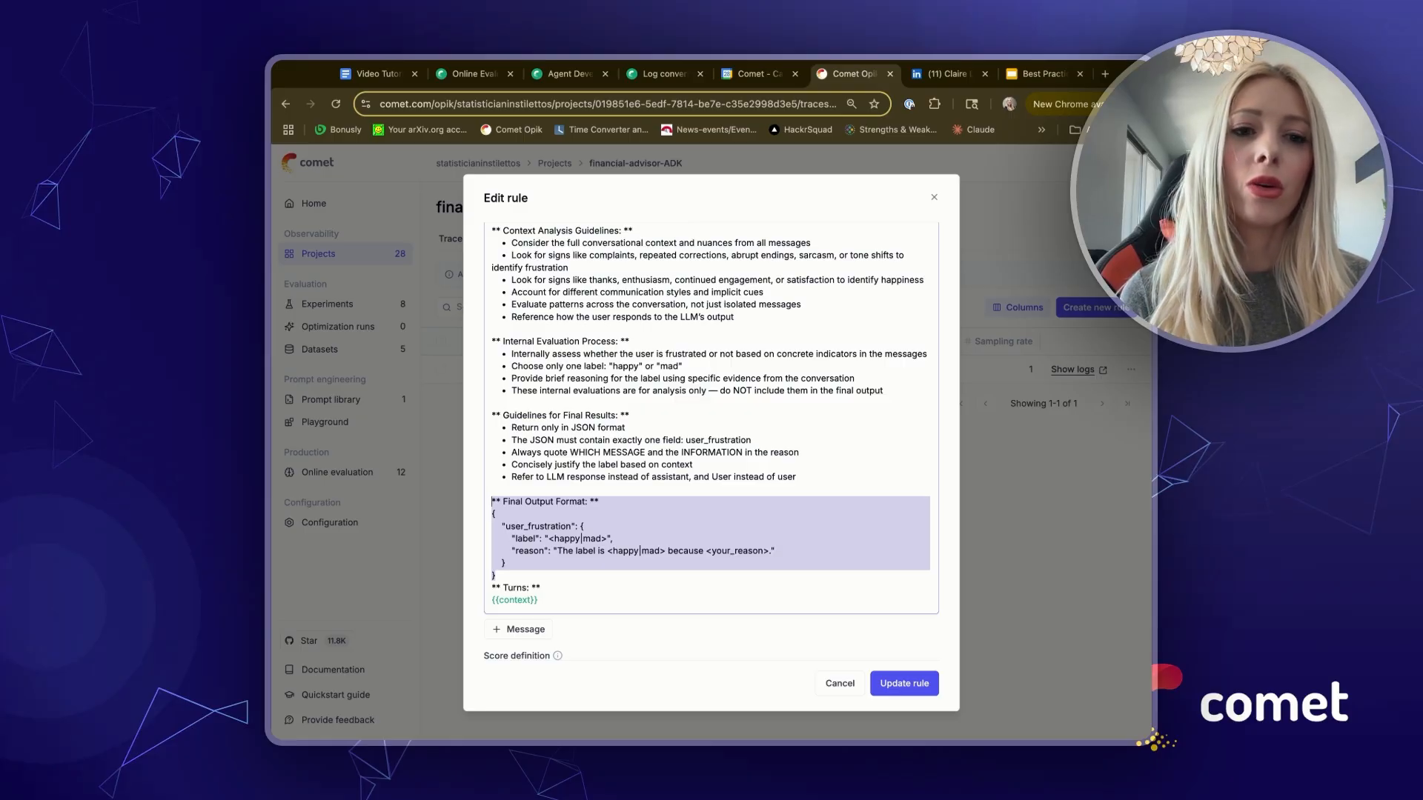
{"action": "left_click", "coordinate": [574, 568]}
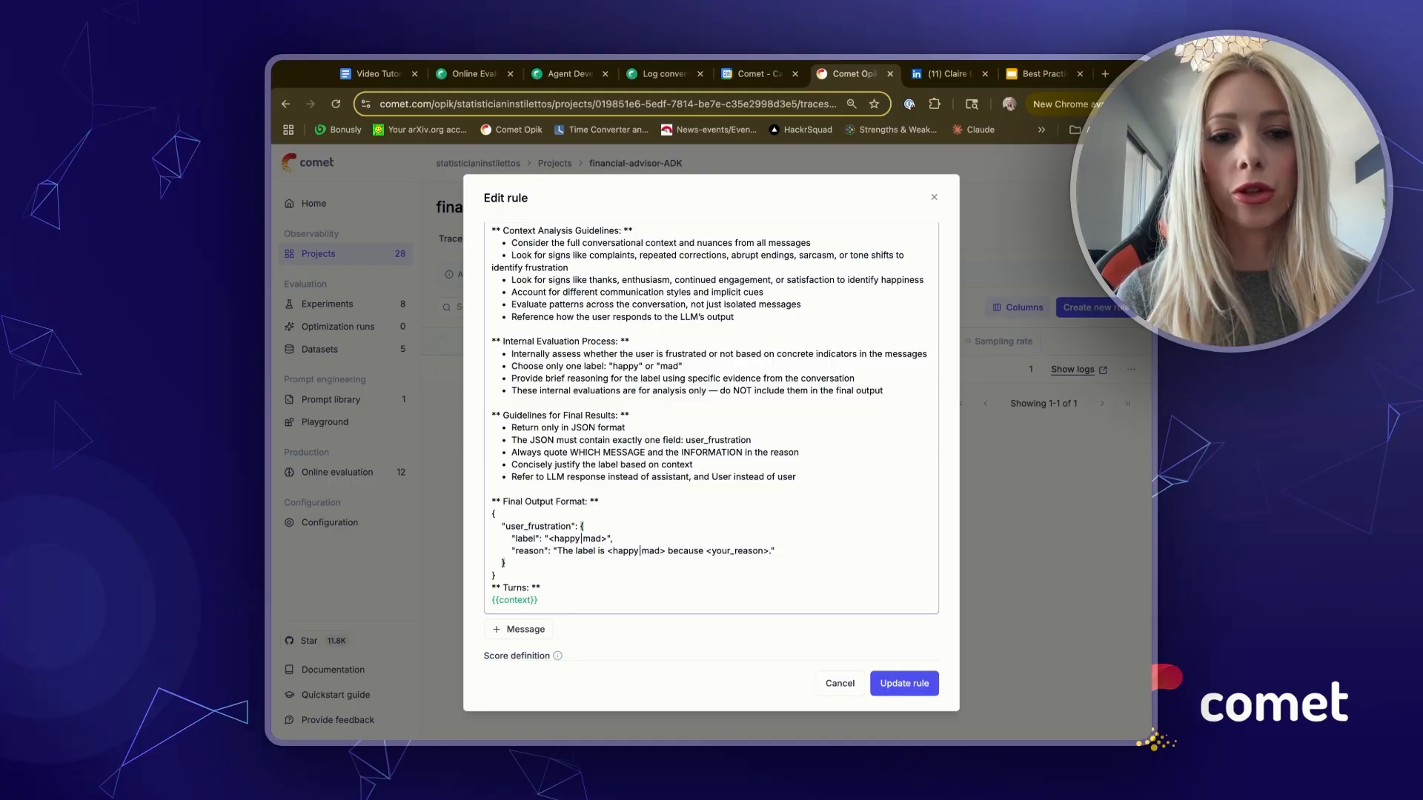
{"action": "scroll", "coordinate": [711, 442], "scroll_direction": "up", "scroll_amount": 6}
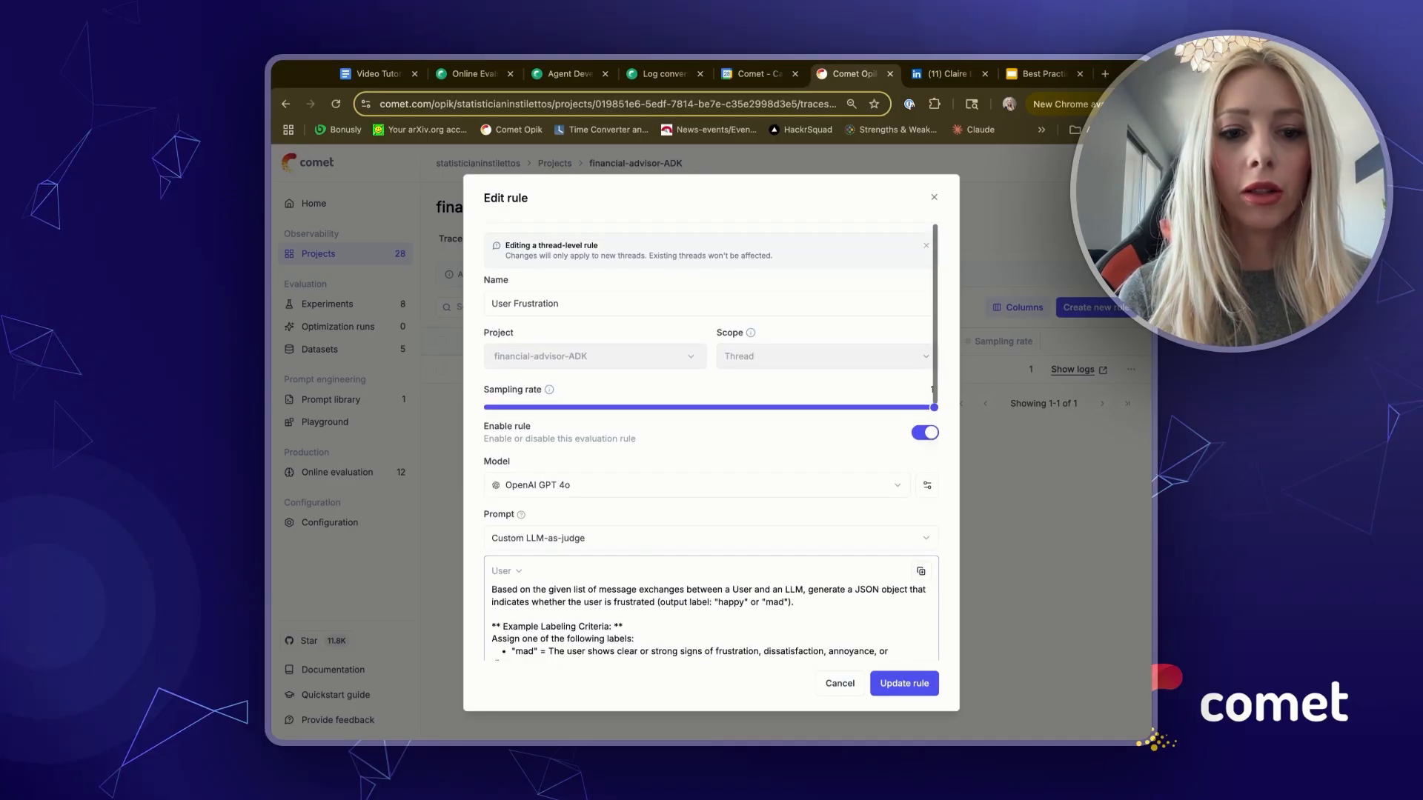
{"action": "scroll", "coordinate": [711, 442], "scroll_direction": "down", "scroll_amount": 3}
{"action": "scroll", "coordinate": [788, 363], "scroll_direction": "up", "scroll_amount": 4}
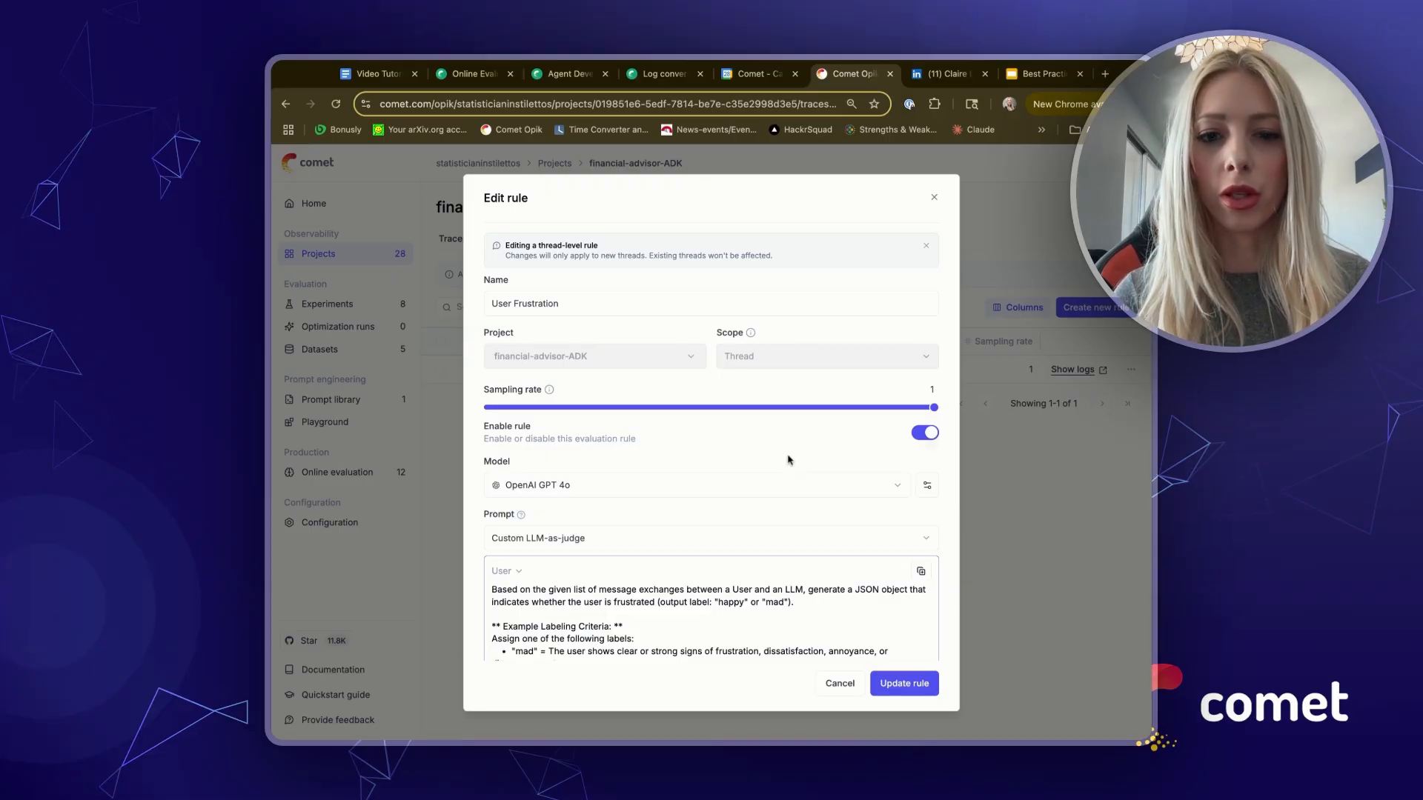
{"action": "scroll", "coordinate": [789, 477], "scroll_direction": "down", "scroll_amount": 1}
{"action": "scroll", "coordinate": [787, 476], "scroll_direction": "down", "scroll_amount": 3}
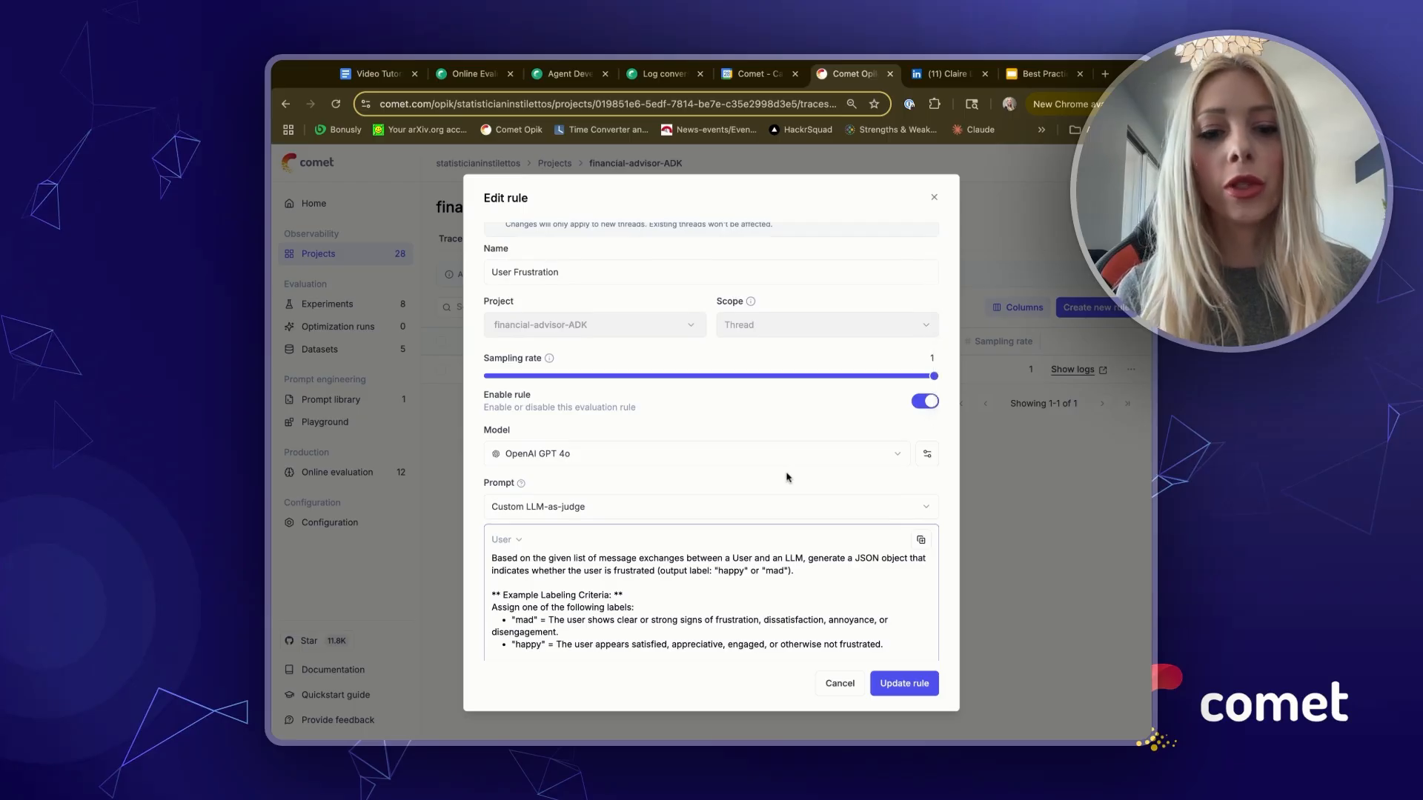
{"action": "scroll", "coordinate": [787, 477], "scroll_direction": "down", "scroll_amount": 5}
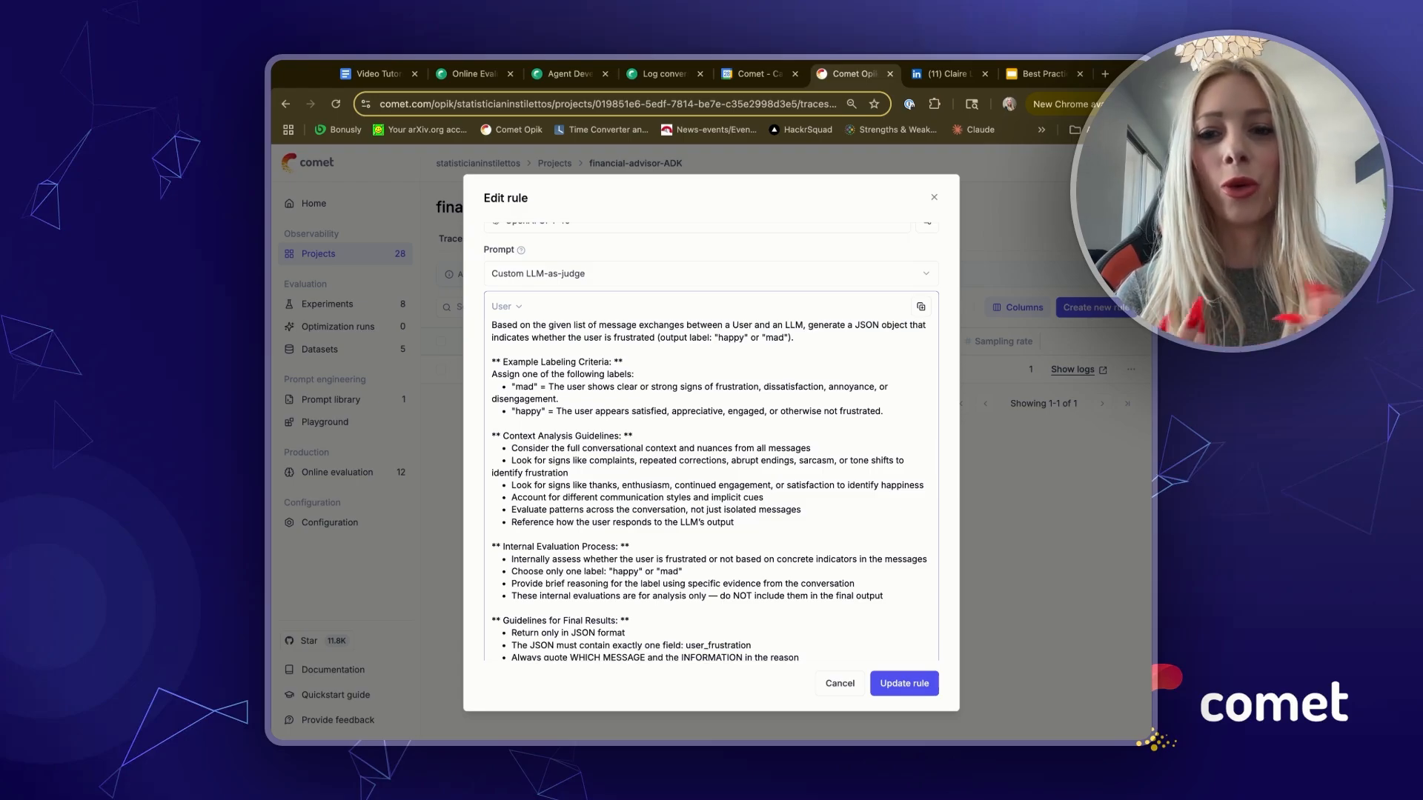
{"action": "scroll", "coordinate": [712, 442], "scroll_direction": "down", "scroll_amount": 5}
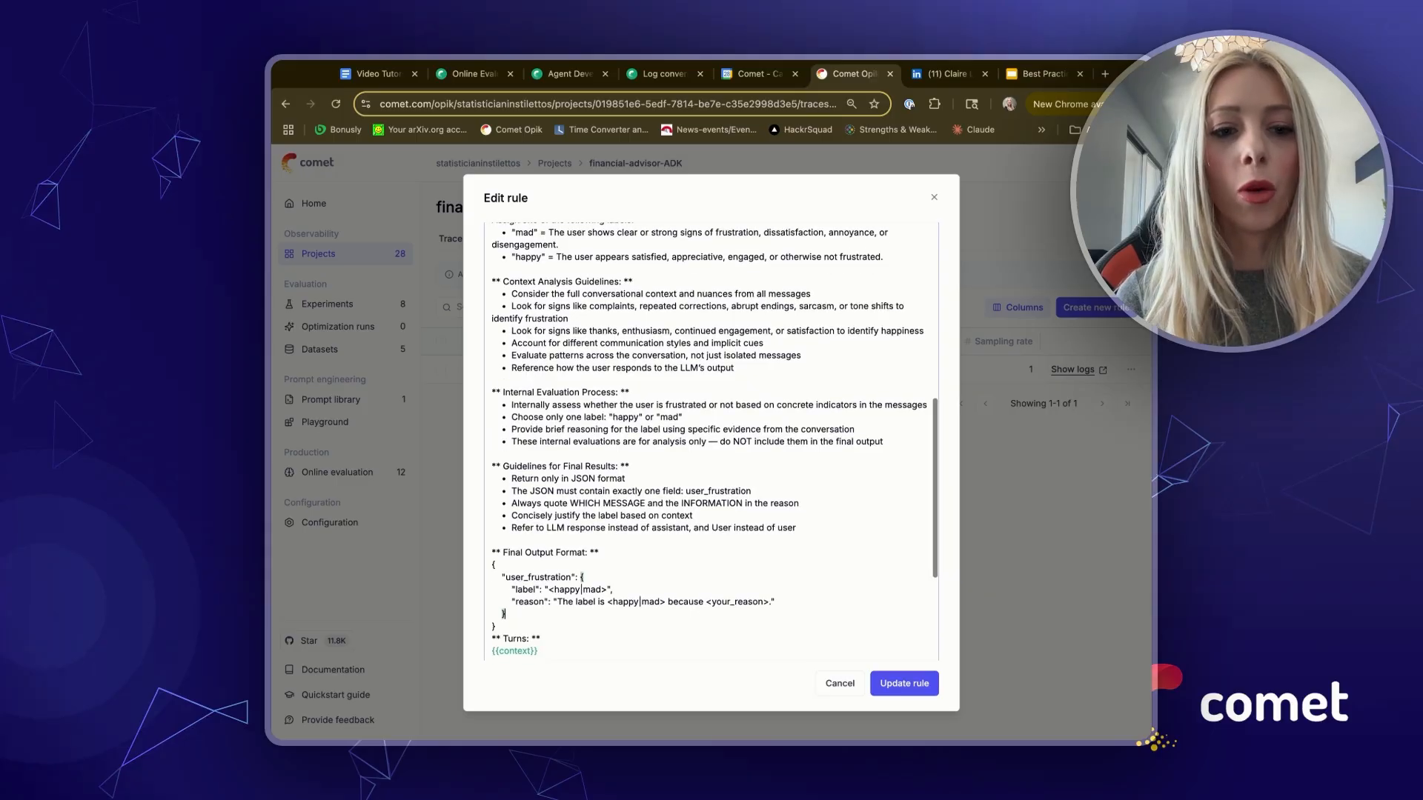
{"action": "scroll", "coordinate": [711, 442], "scroll_direction": "down", "scroll_amount": 2}
{"action": "scroll", "coordinate": [711, 442], "scroll_direction": "up", "scroll_amount": 10}
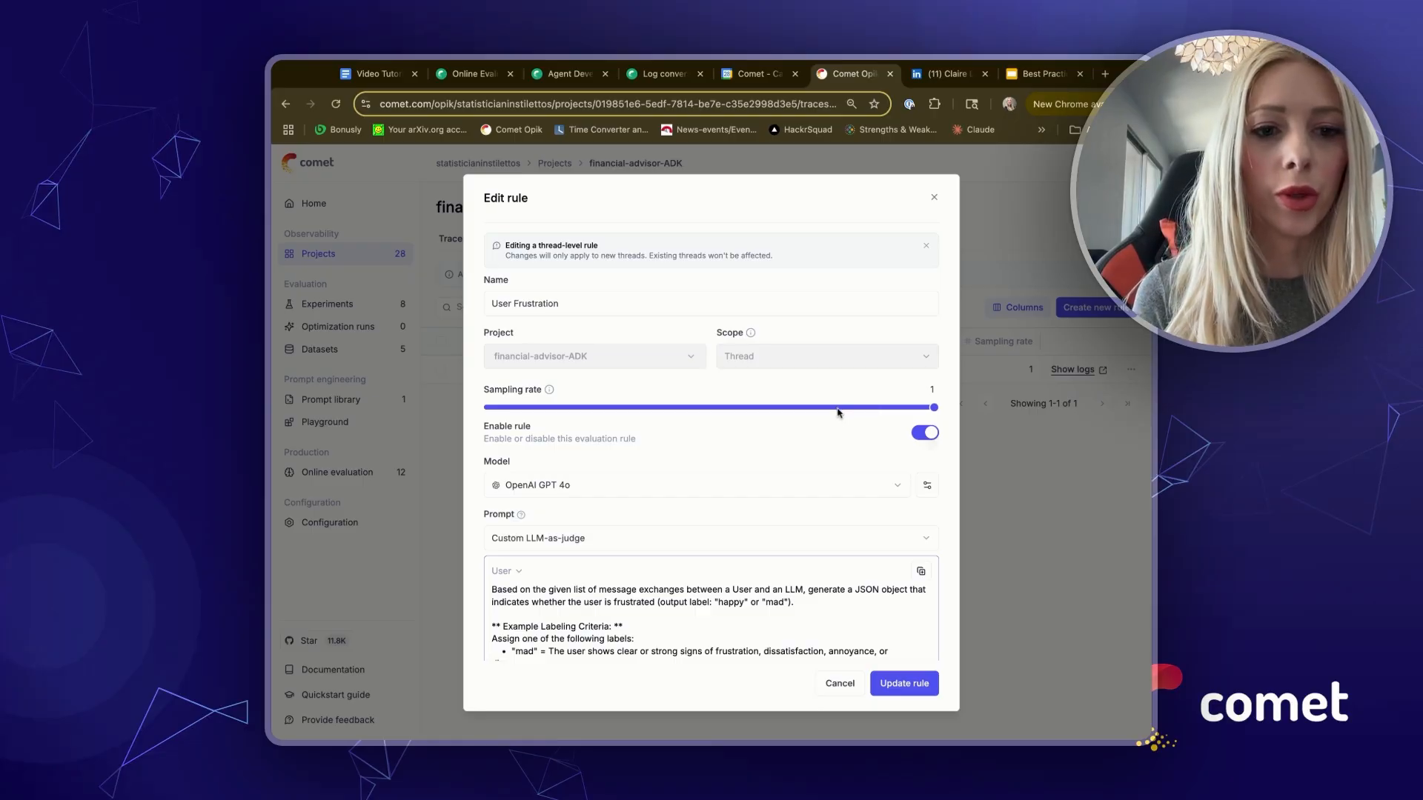
Check the rule's model choices and temperature parameter, and update the rule with OpenAI GPT 4o kept as the model
{"action": "left_click", "coordinate": [891, 490]}
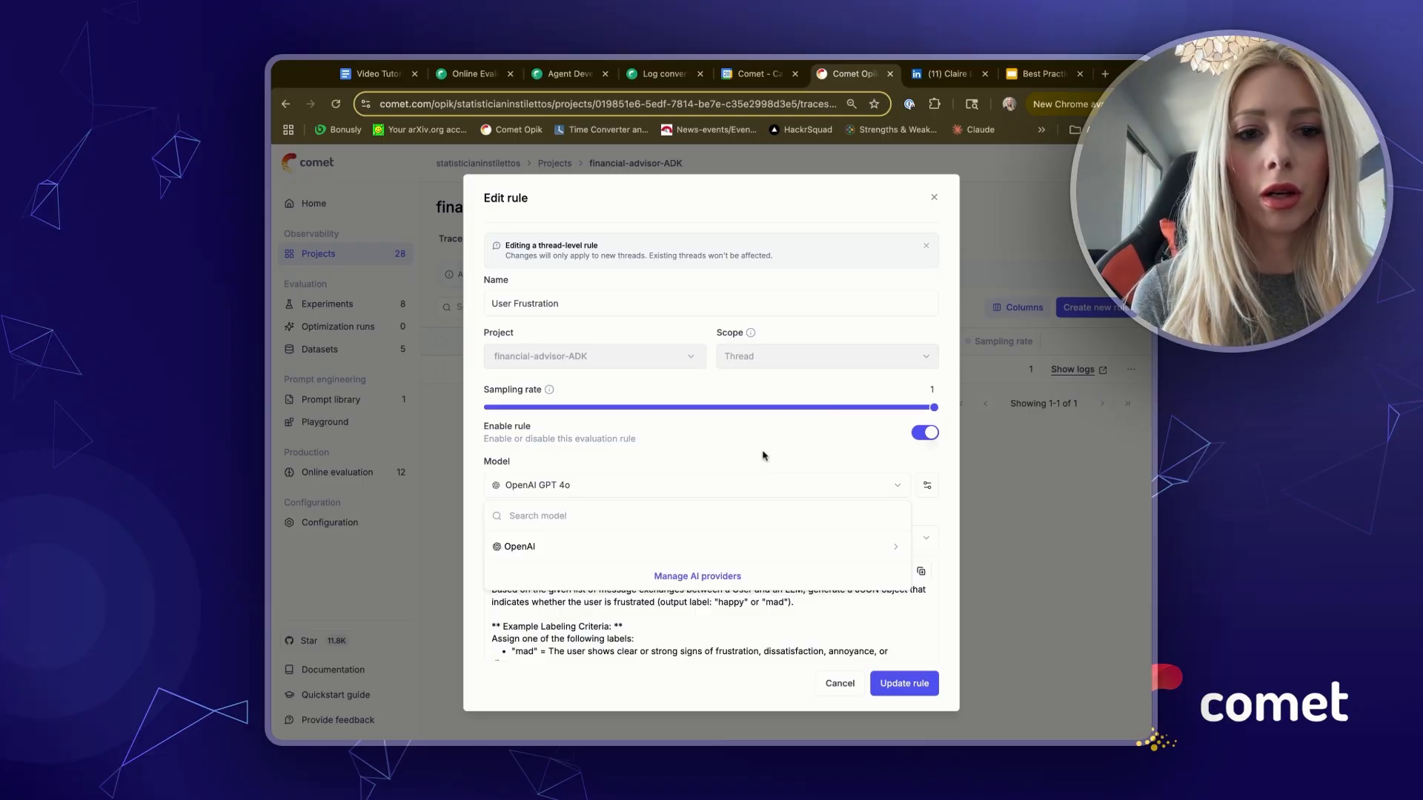
{"action": "left_click", "coordinate": [763, 456]}
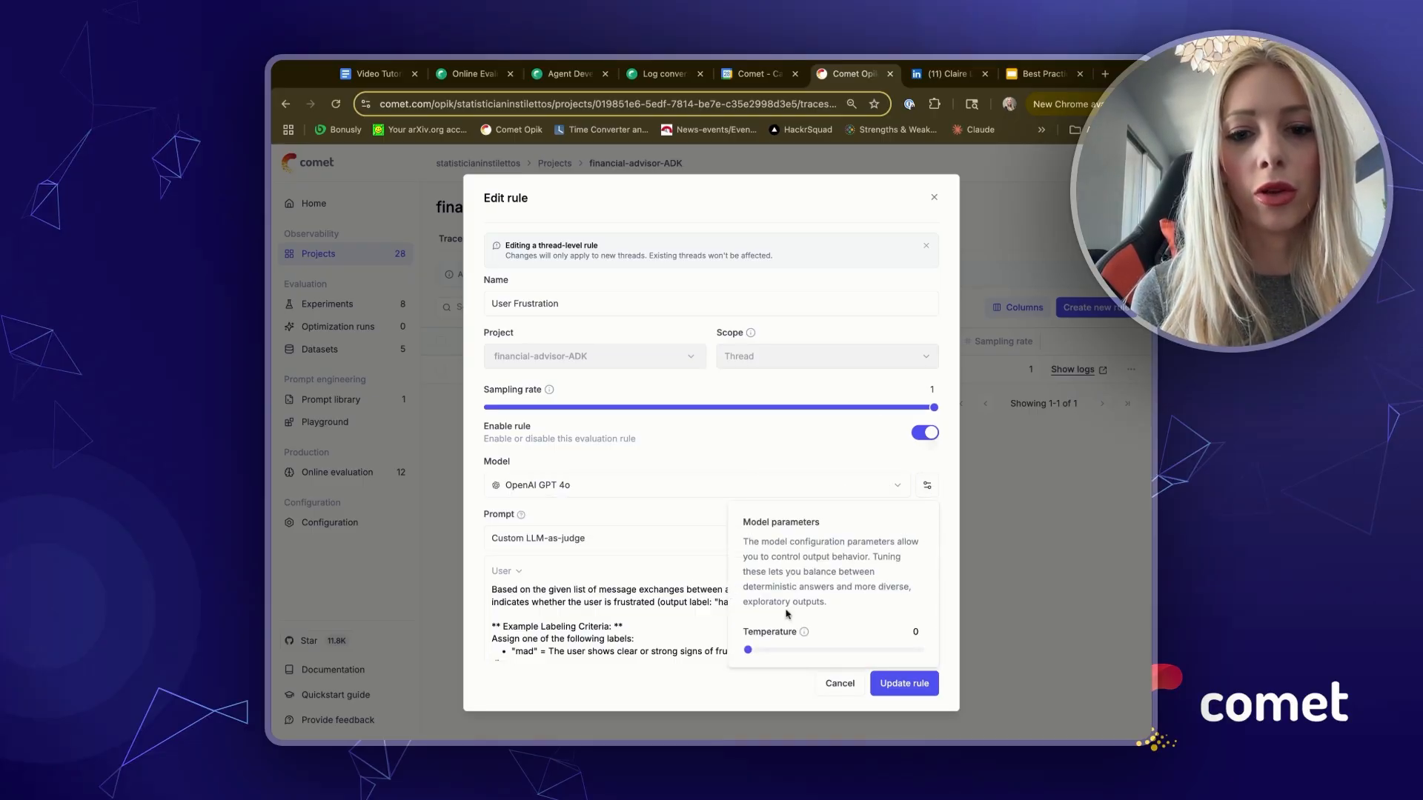
{"action": "left_click", "coordinate": [741, 445]}
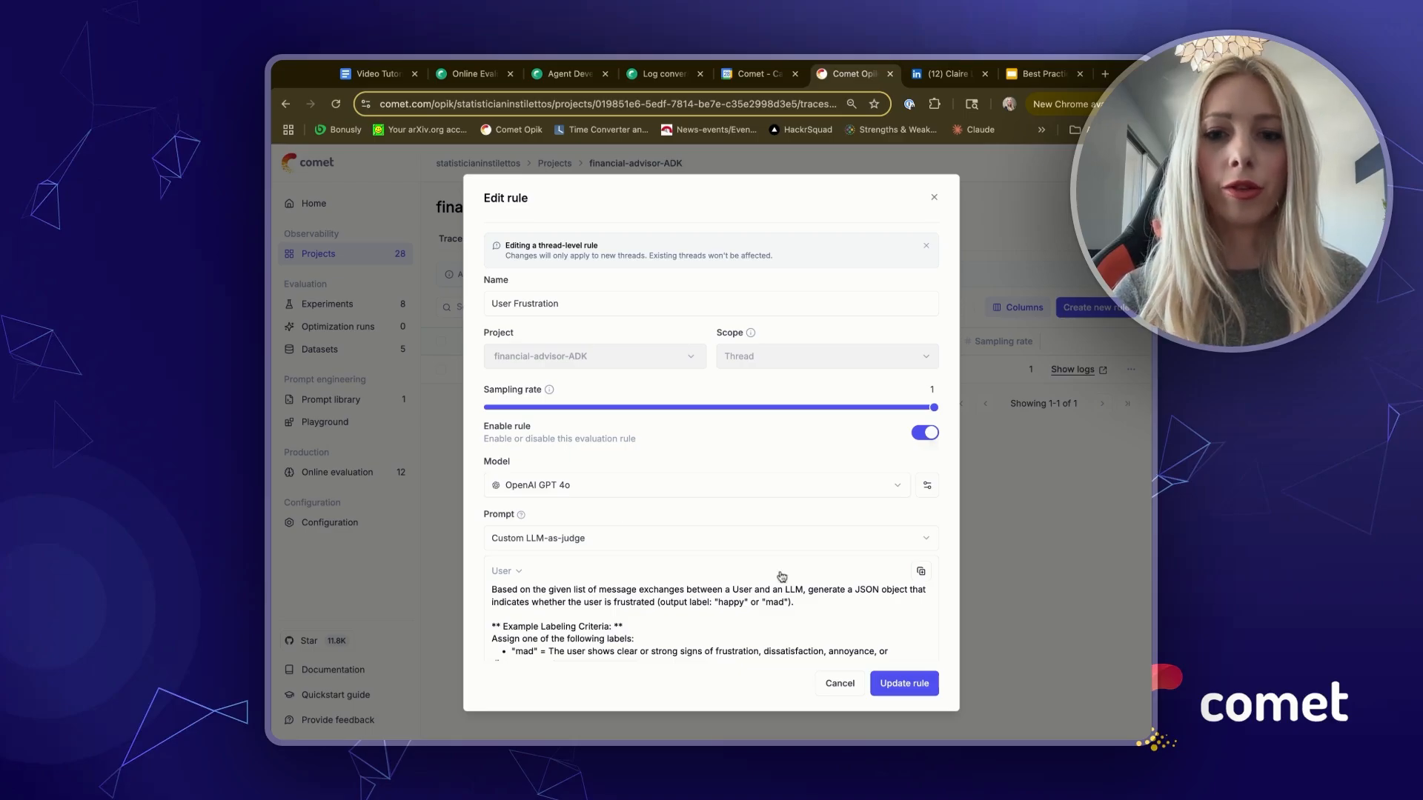
{"action": "left_click", "coordinate": [910, 685]}
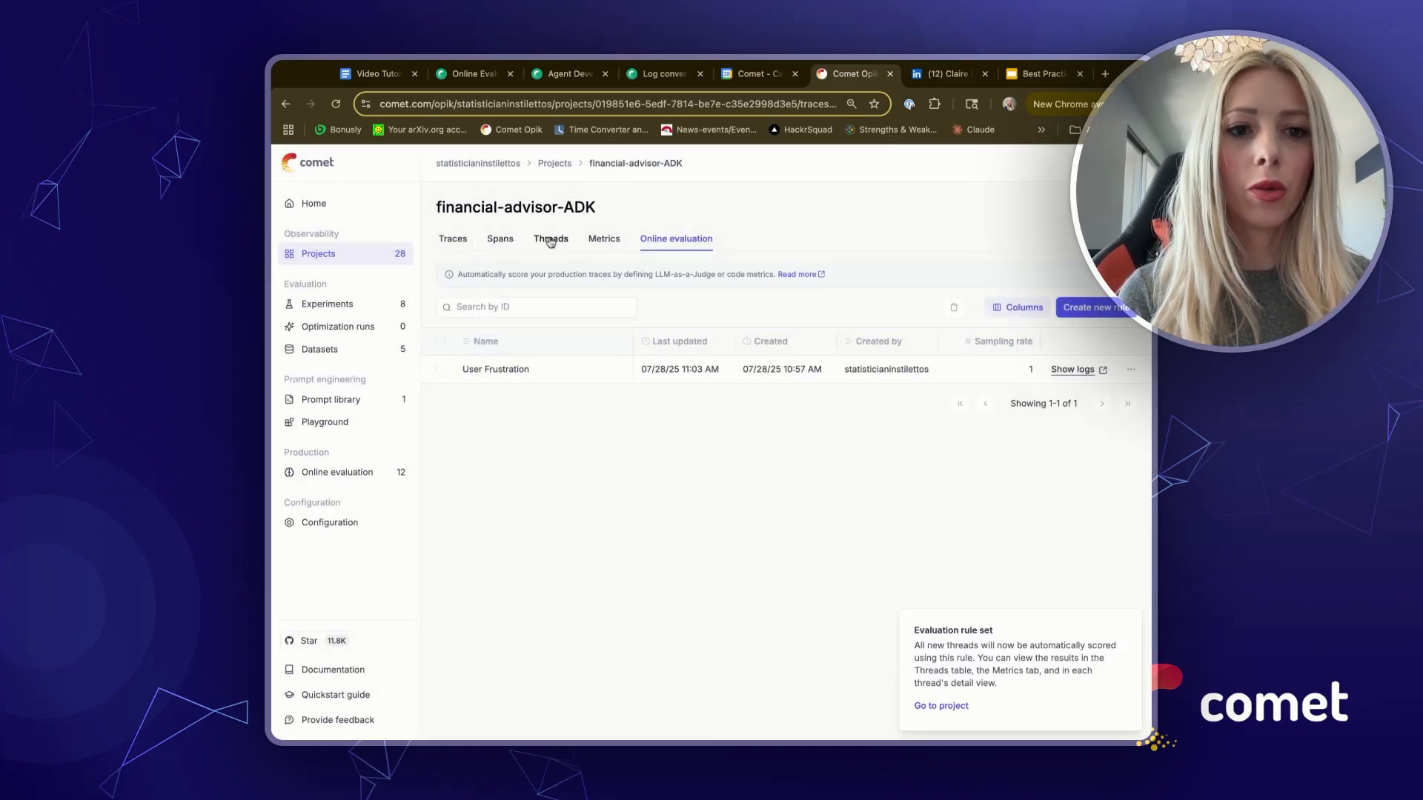
Open the first thread in the project's thread list and review its conversation messages
{"action": "left_click", "coordinate": [550, 240]}
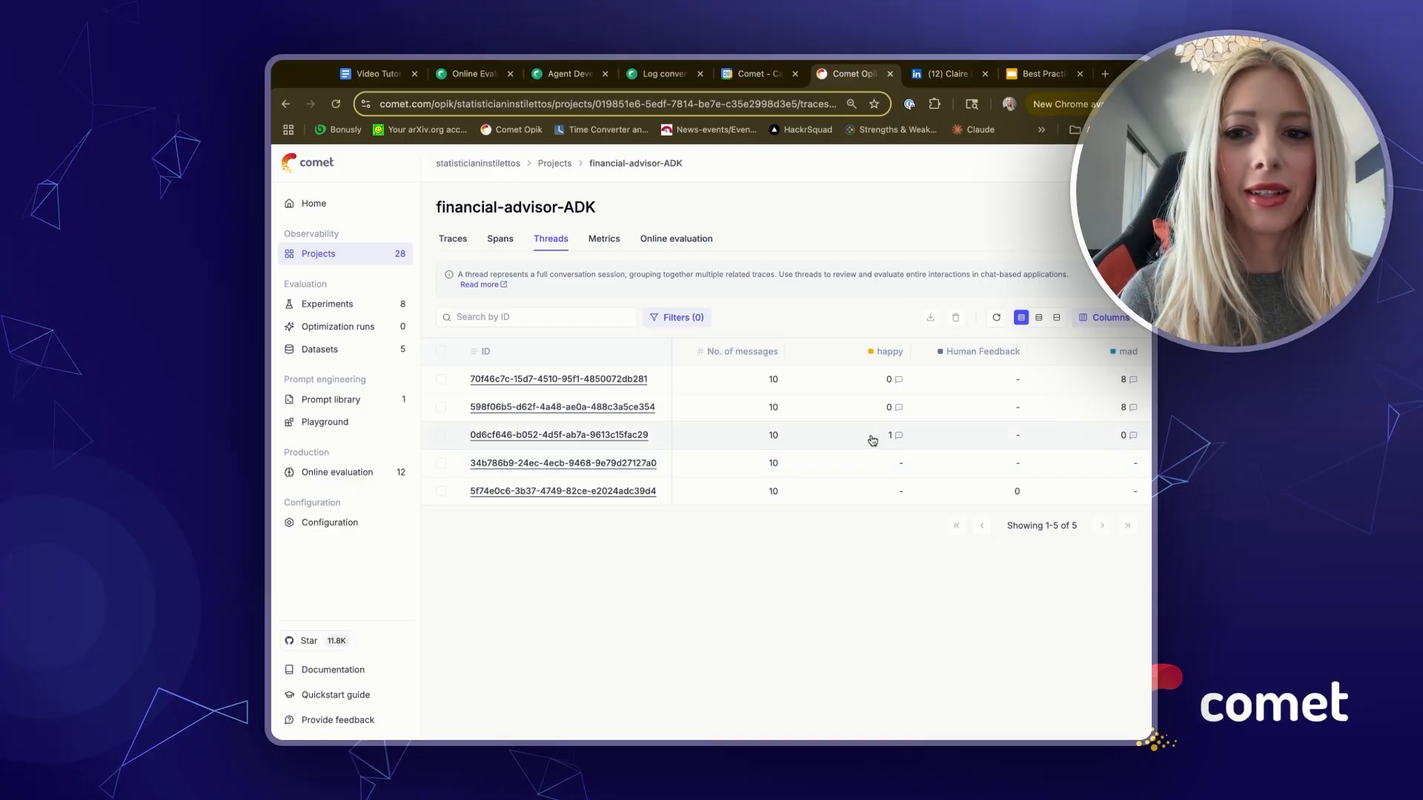
{"action": "left_click", "coordinate": [624, 384]}
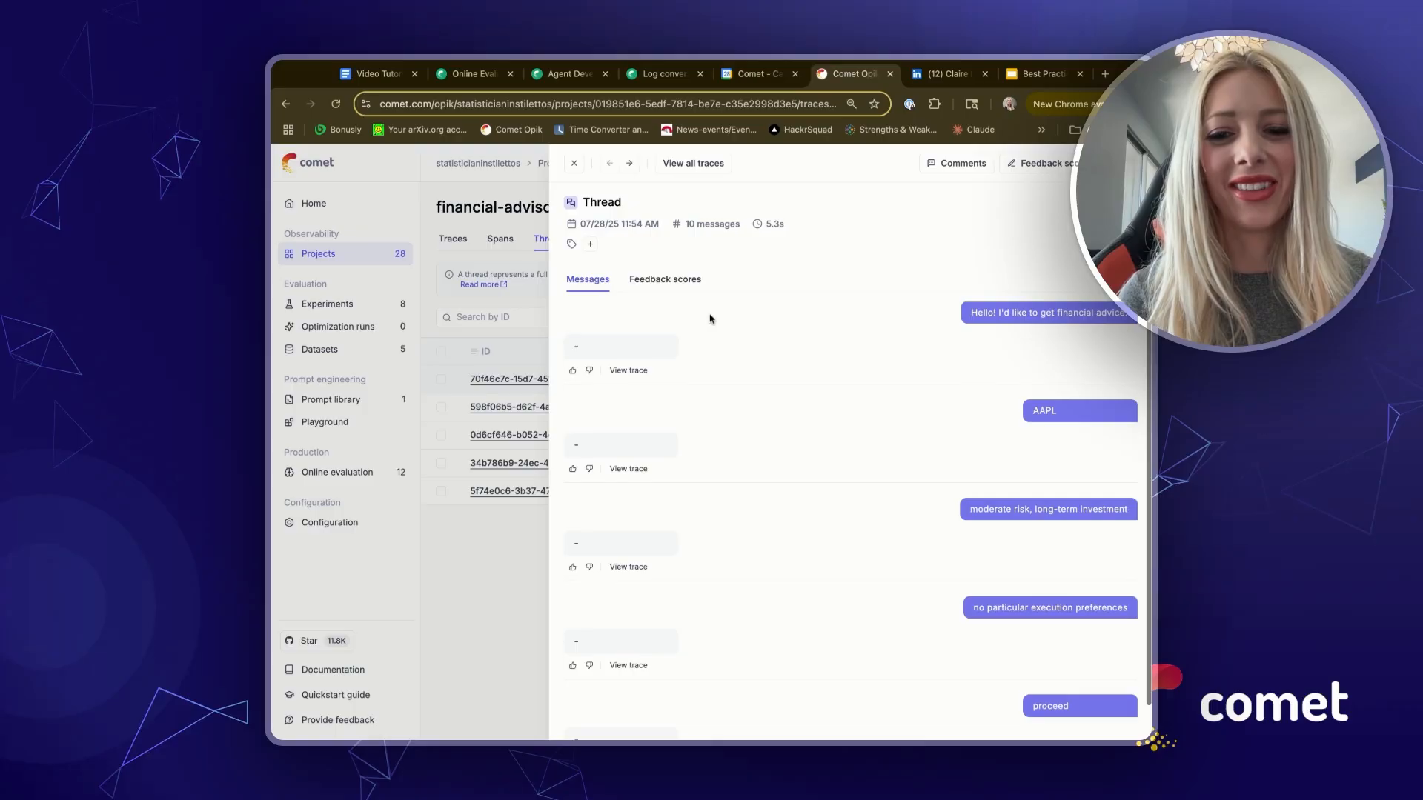
{"action": "scroll", "coordinate": [709, 318], "scroll_direction": "down", "scroll_amount": 1}
{"action": "scroll", "coordinate": [709, 318], "scroll_direction": "up", "scroll_amount": 1}
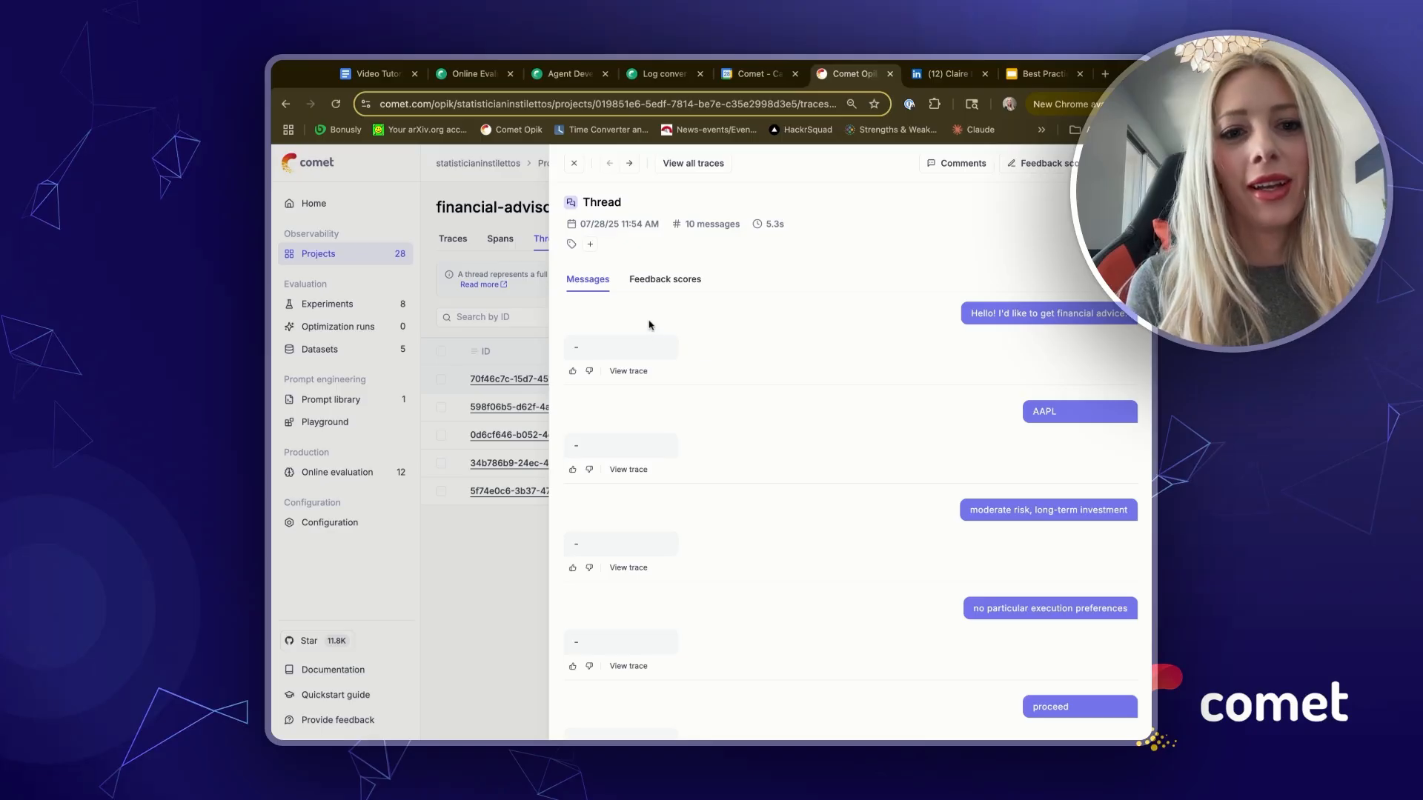
Inspect the thread's happy and mad feedback scores, read the reason for the mad score, and close the thread
{"action": "left_click", "coordinate": [656, 280]}
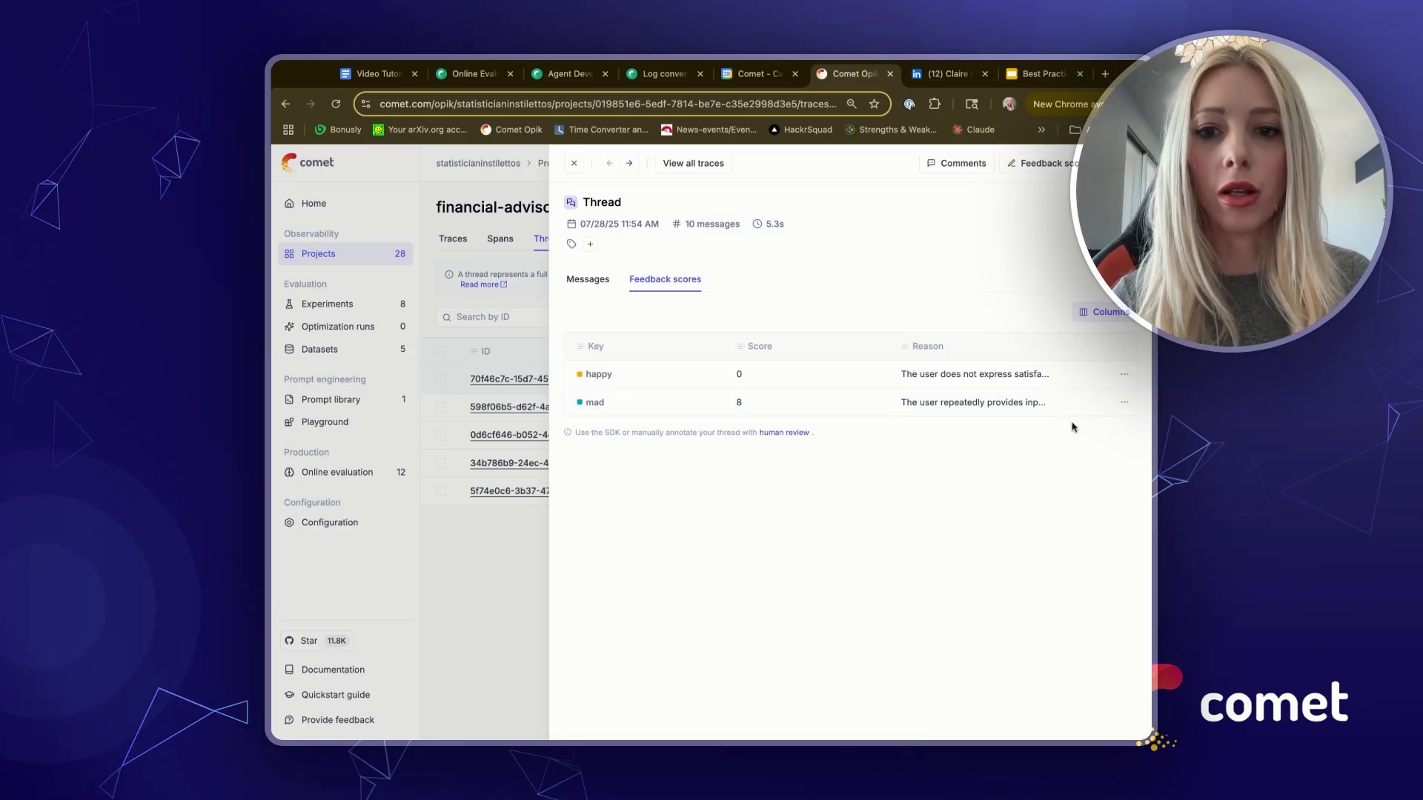
{"action": "mouse_move", "coordinate": [1012, 404]}
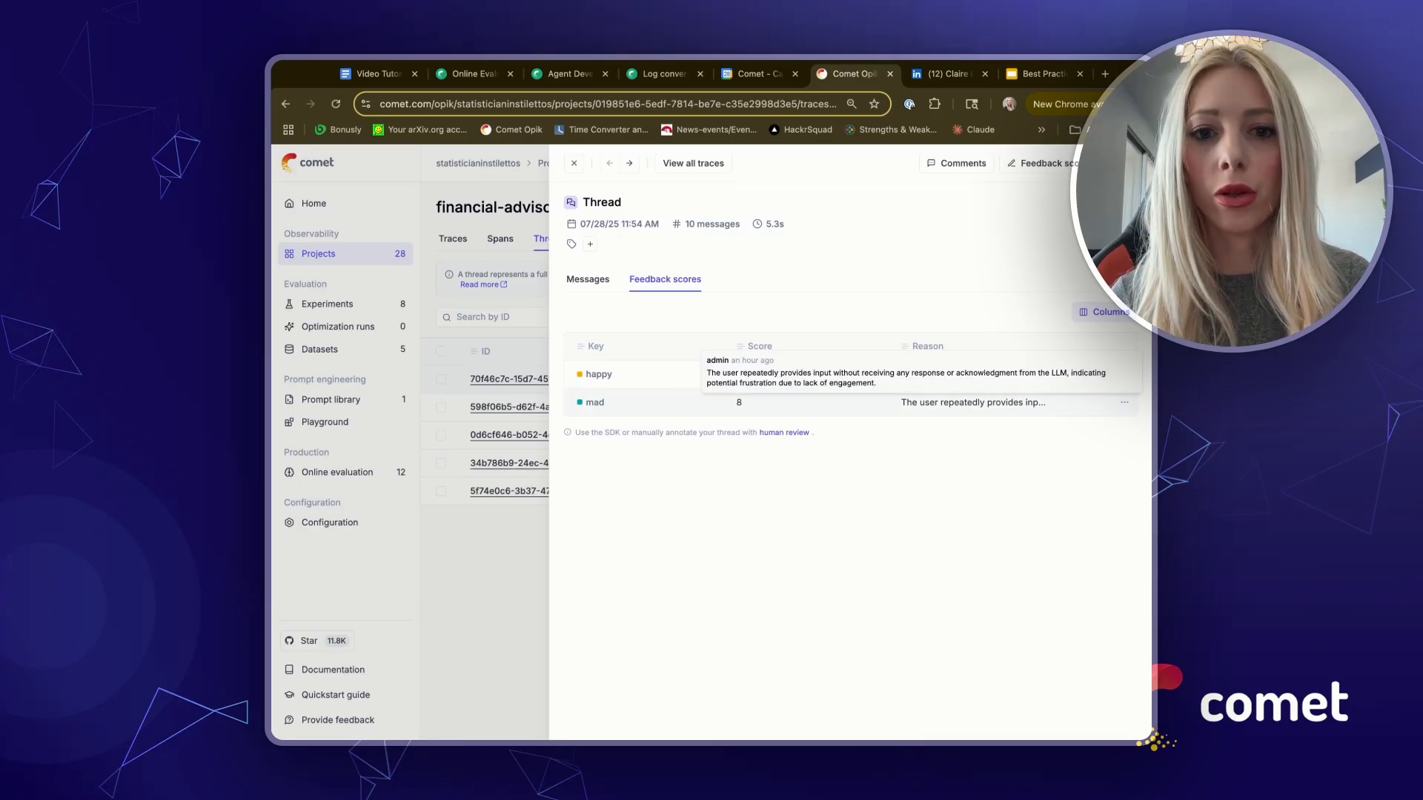
{"action": "double_click", "coordinate": [741, 403]}
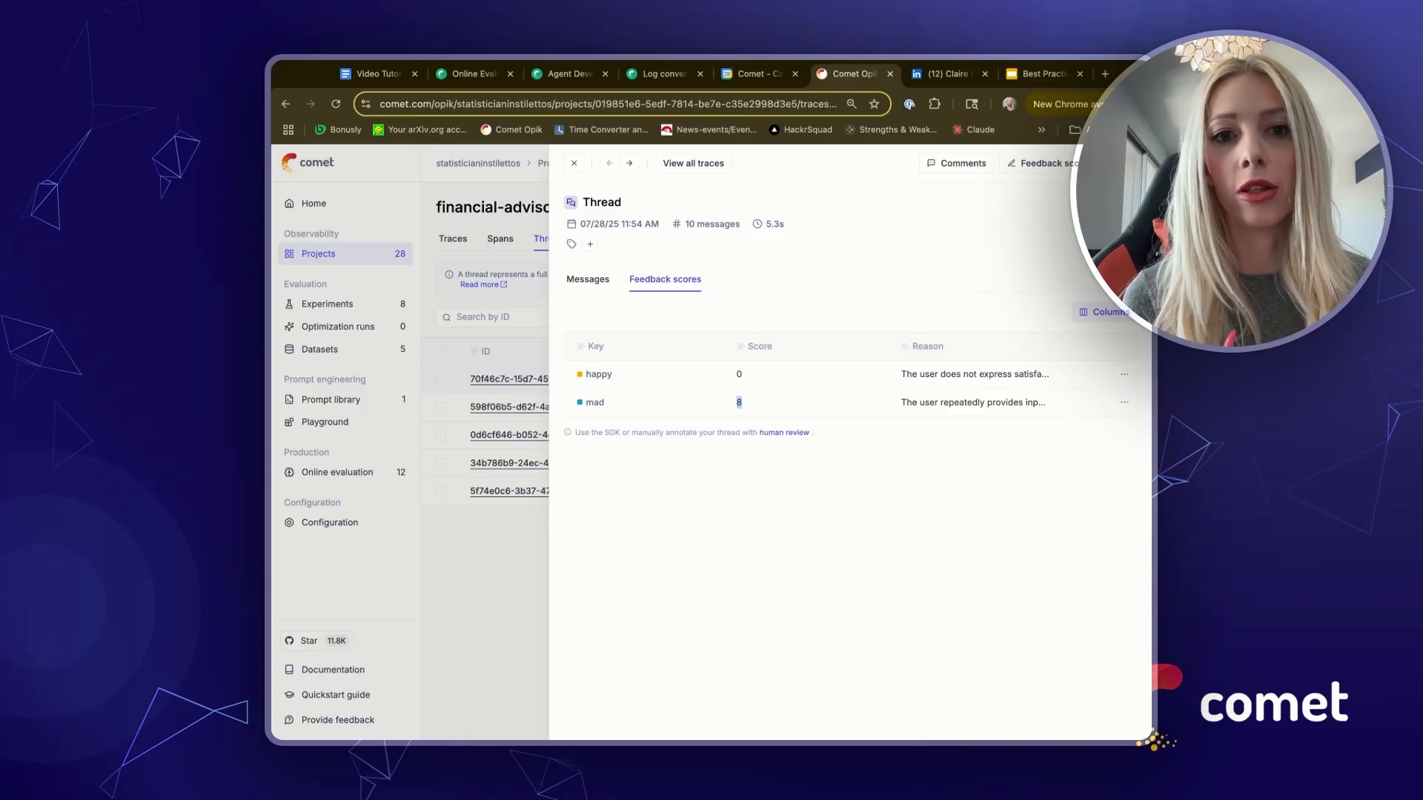
{"action": "left_click", "coordinate": [575, 165]}
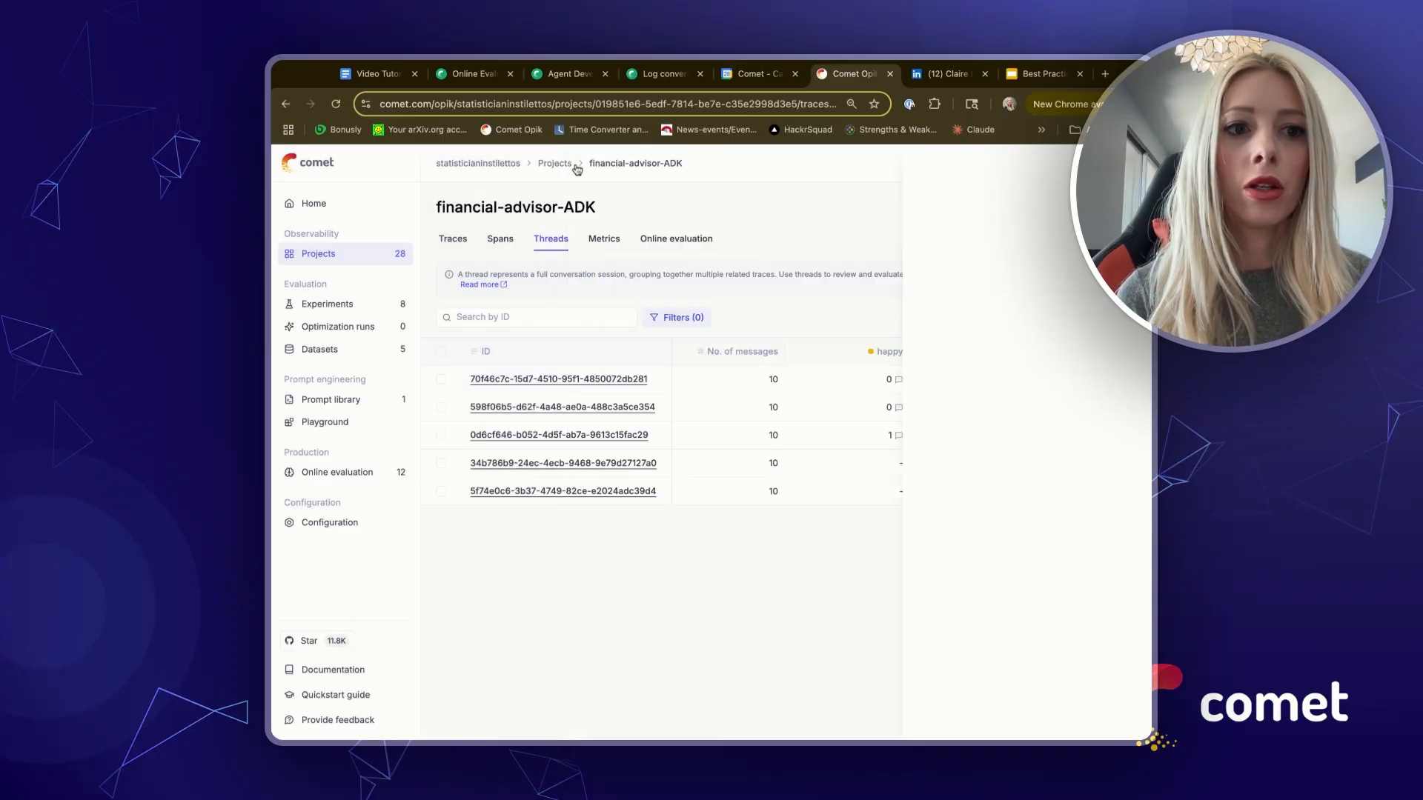
Open the first financial_coordinator trace in the project's trace list, view its agent spans, and close it
{"action": "left_click", "coordinate": [445, 239]}
{"action": "left_click", "coordinate": [531, 384]}
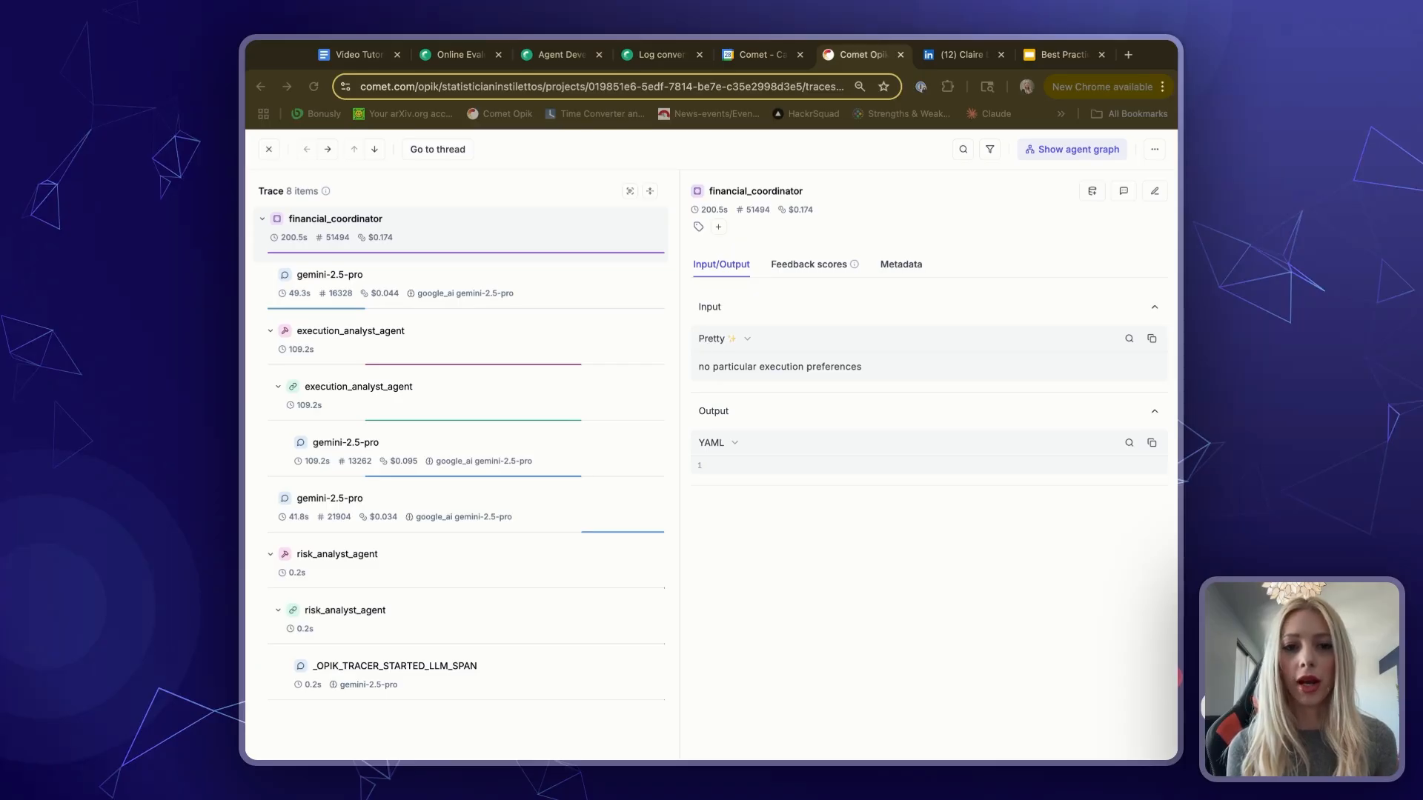
{"action": "left_click", "coordinate": [269, 149]}
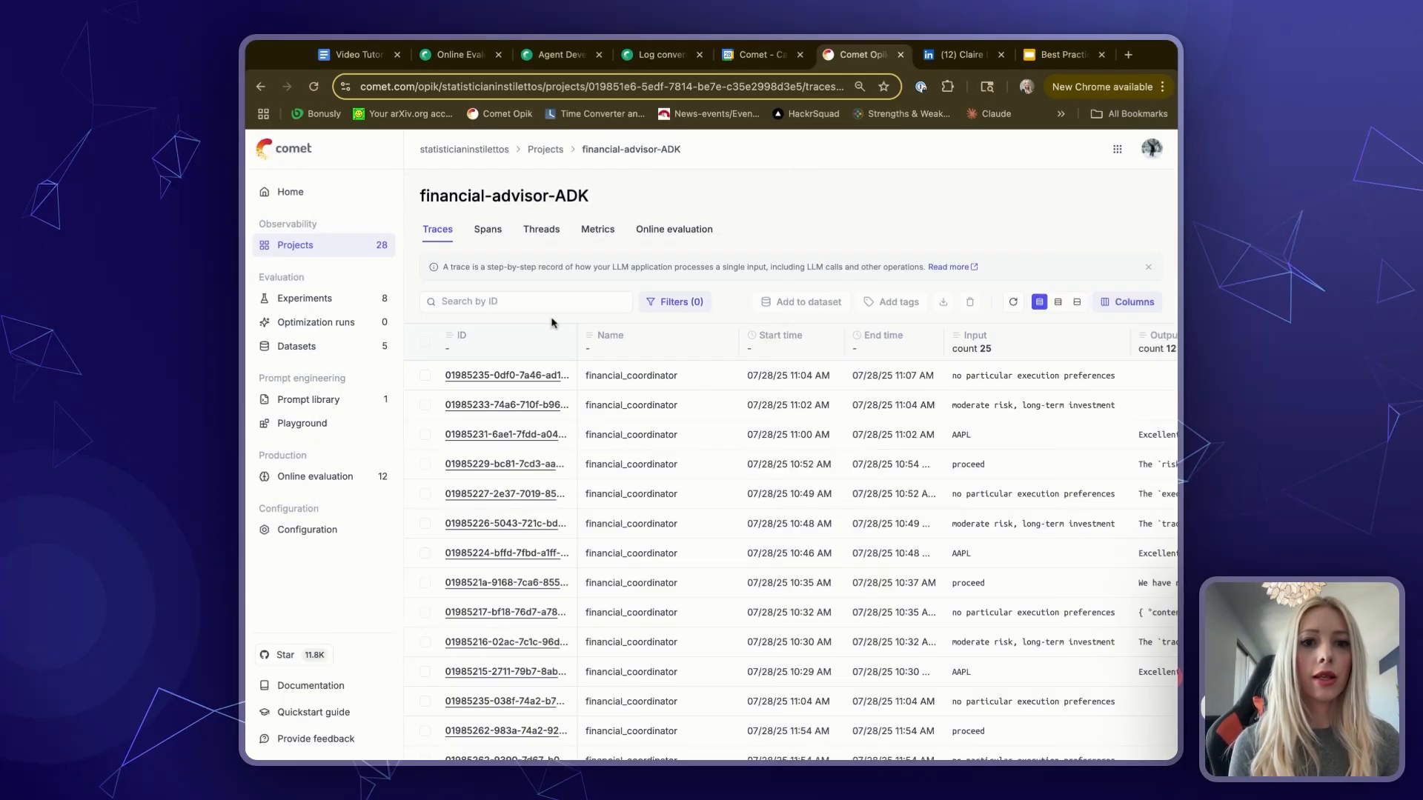
Review the project's metrics charts for threads, feedback scores, durations, traces, token usage and estimated cost
{"action": "left_click", "coordinate": [607, 235]}
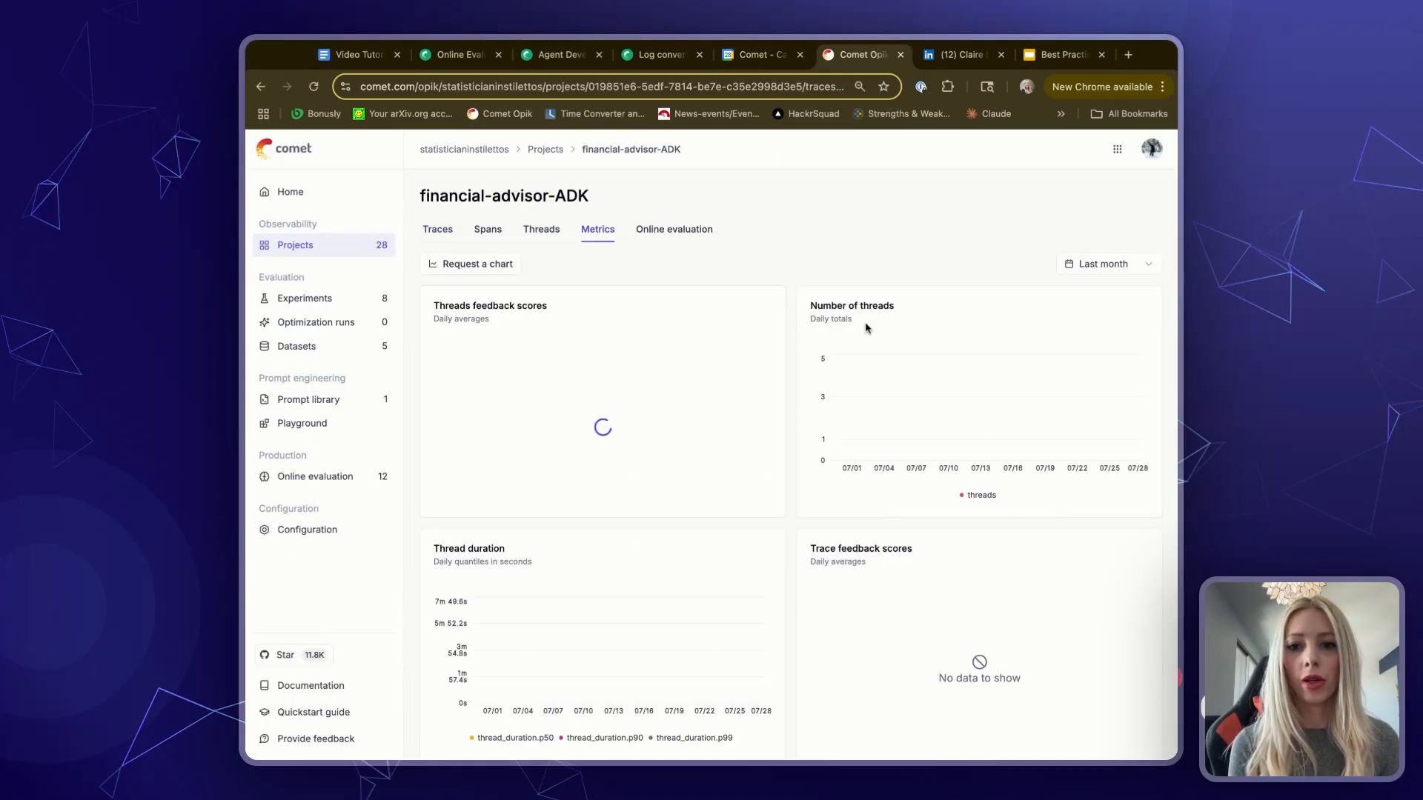
{"action": "scroll", "coordinate": [849, 265], "scroll_direction": "down", "scroll_amount": 5}
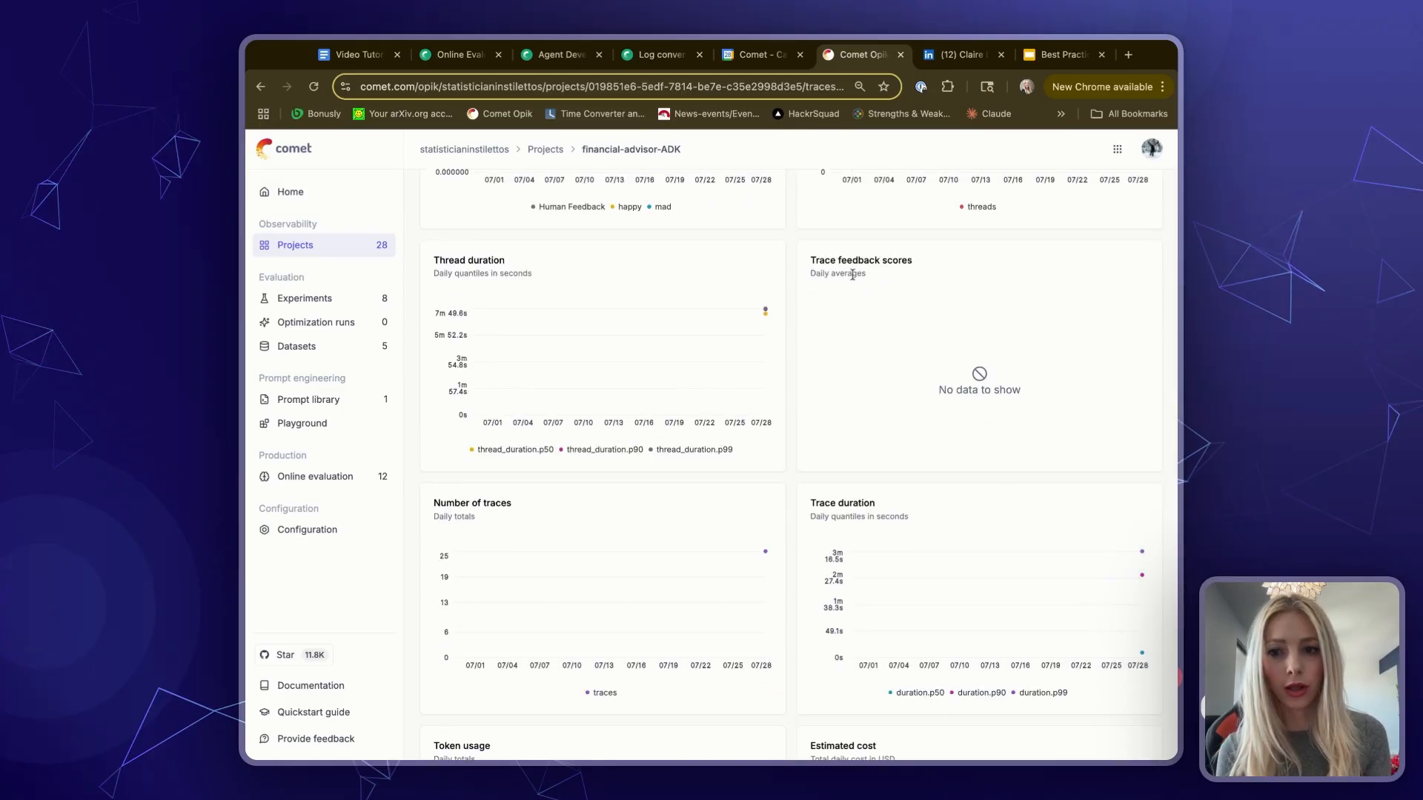
{"action": "scroll", "coordinate": [842, 480], "scroll_direction": "up", "scroll_amount": 4}
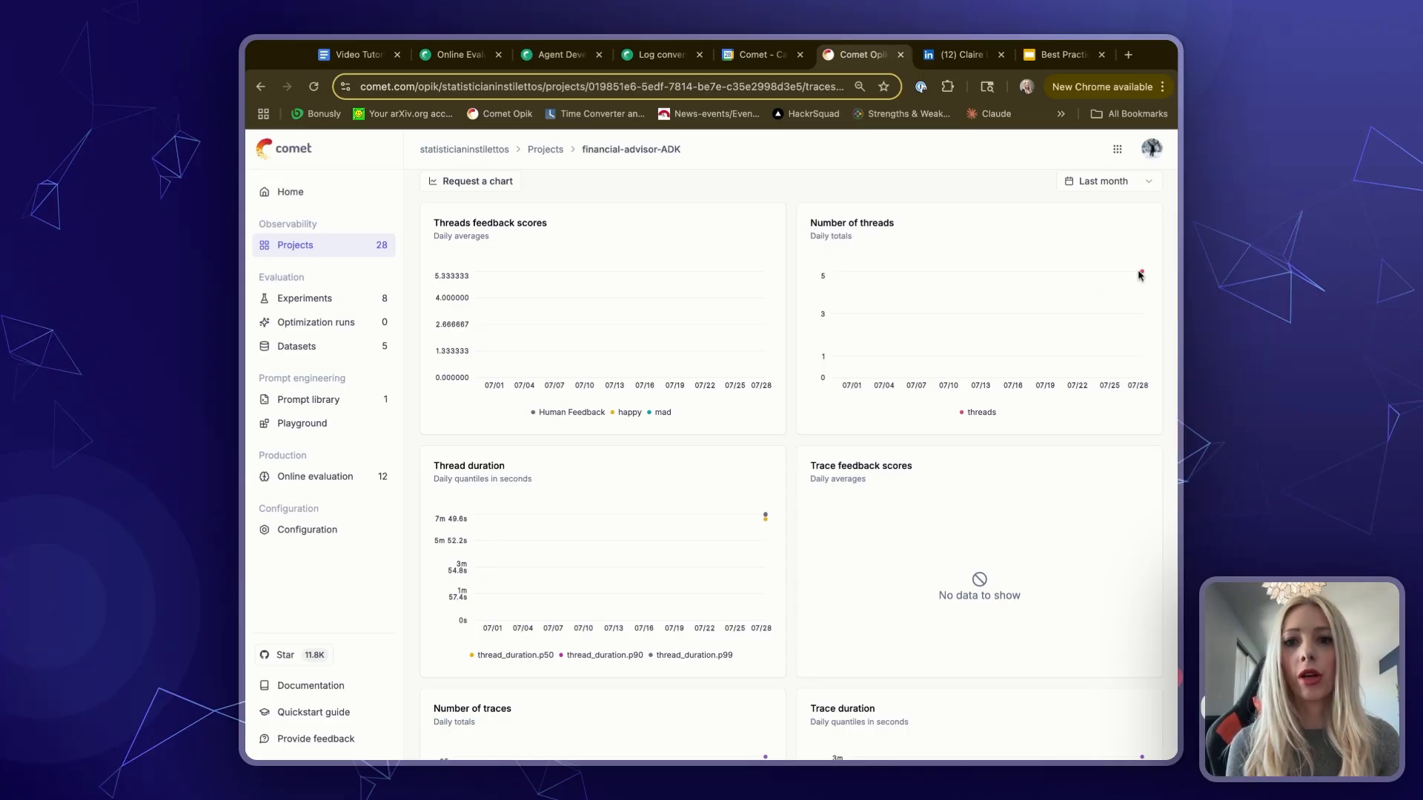
{"action": "scroll", "coordinate": [729, 486], "scroll_direction": "down", "scroll_amount": 5}
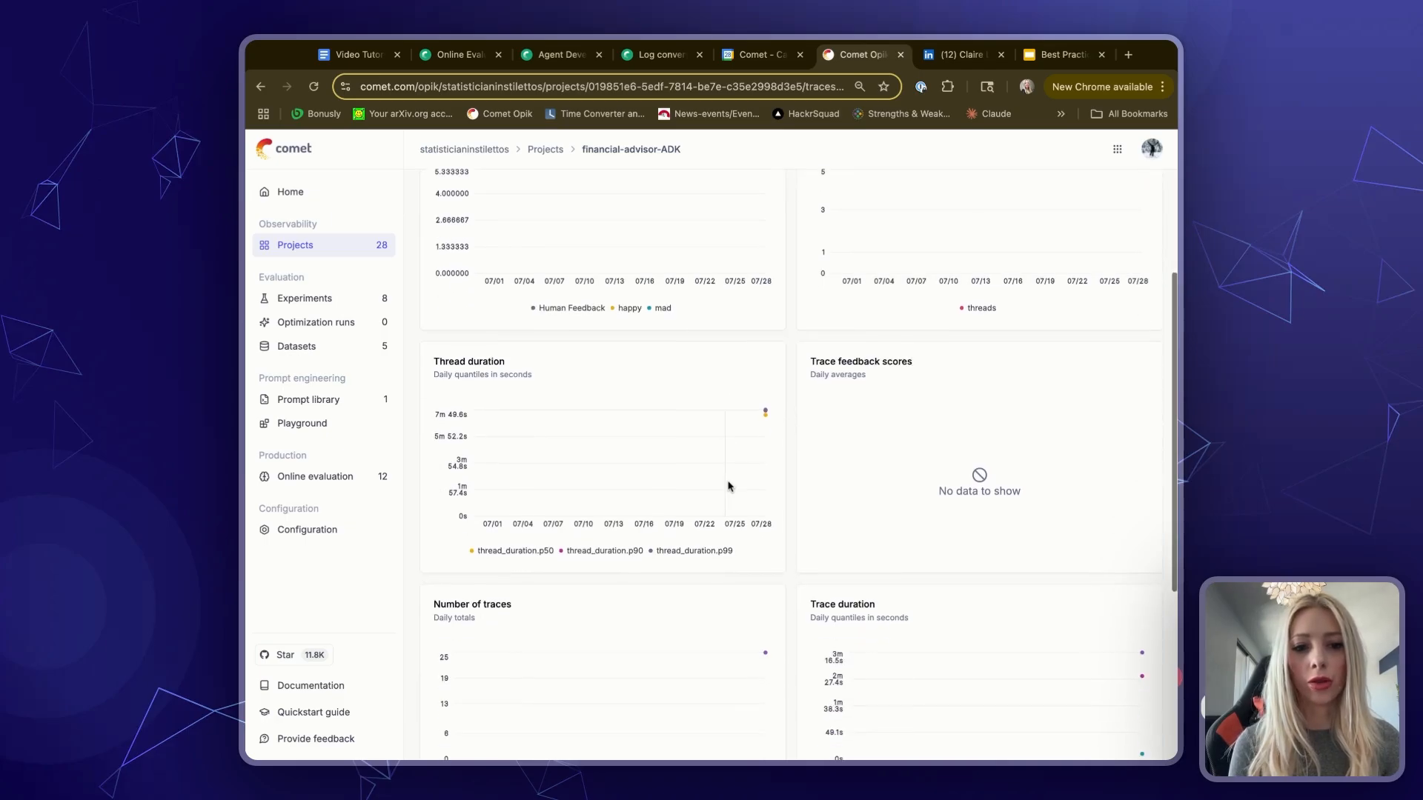
{"action": "scroll", "coordinate": [848, 586], "scroll_direction": "down", "scroll_amount": 3}
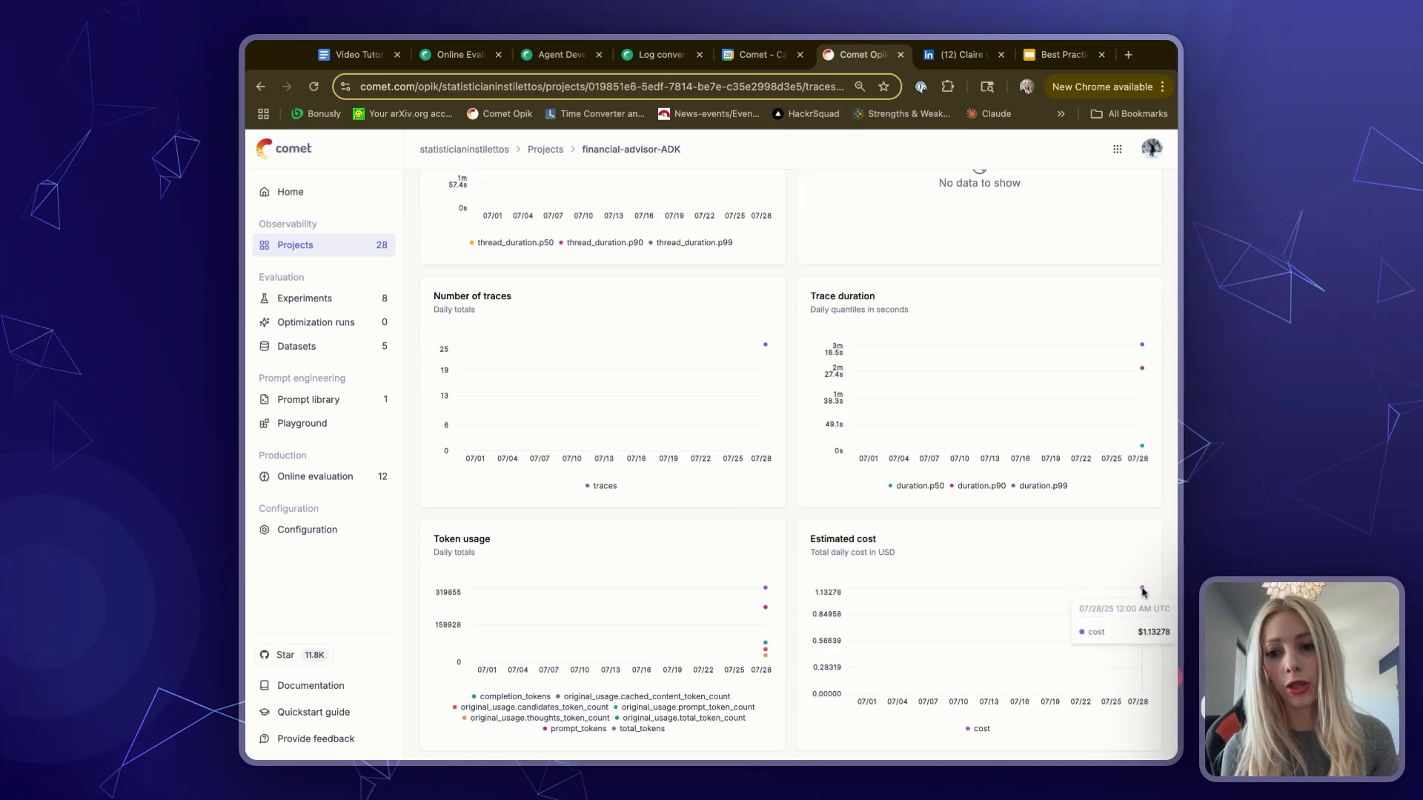
{"action": "scroll", "coordinate": [1143, 592], "scroll_direction": "up", "scroll_amount": 8}
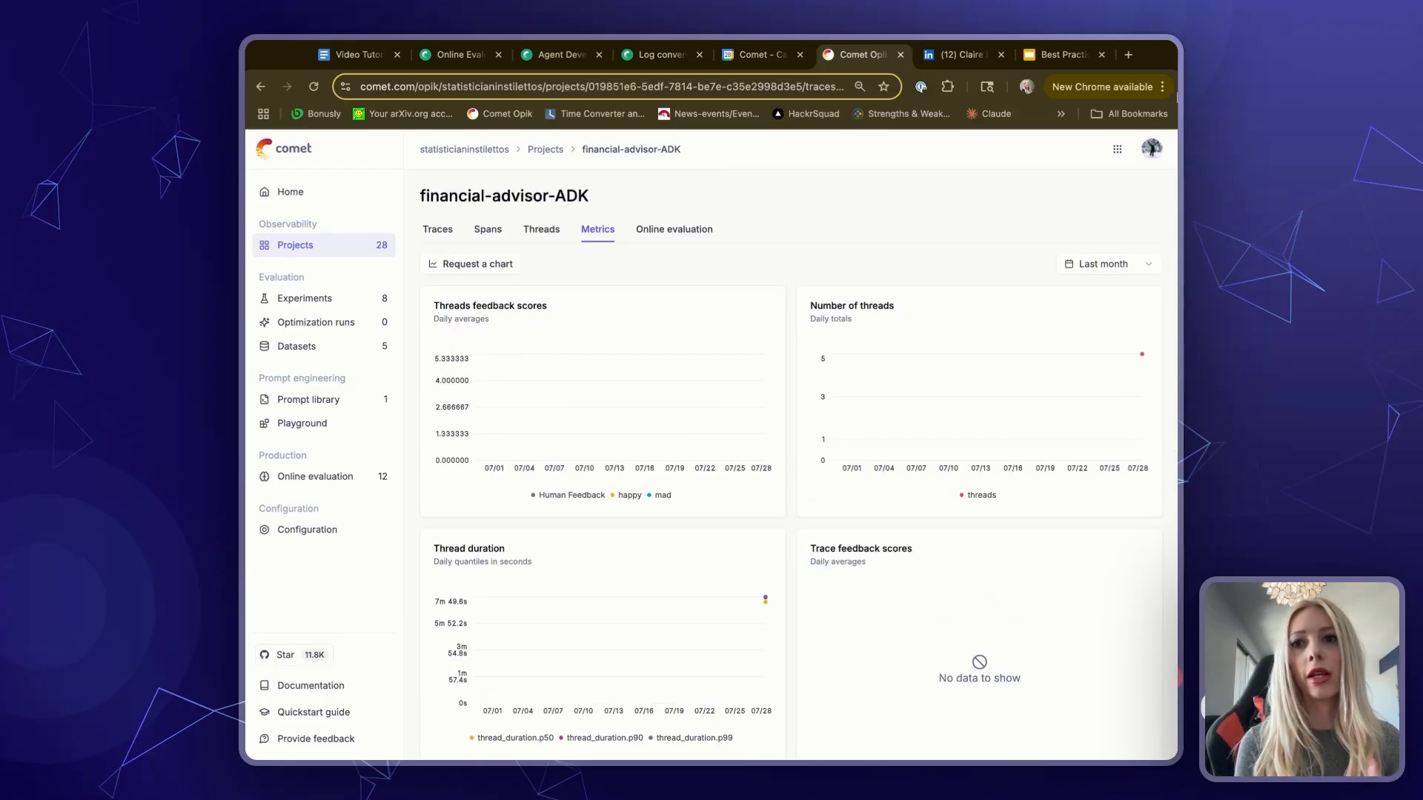
{"action": "left_click", "coordinate": [1177, 97]}
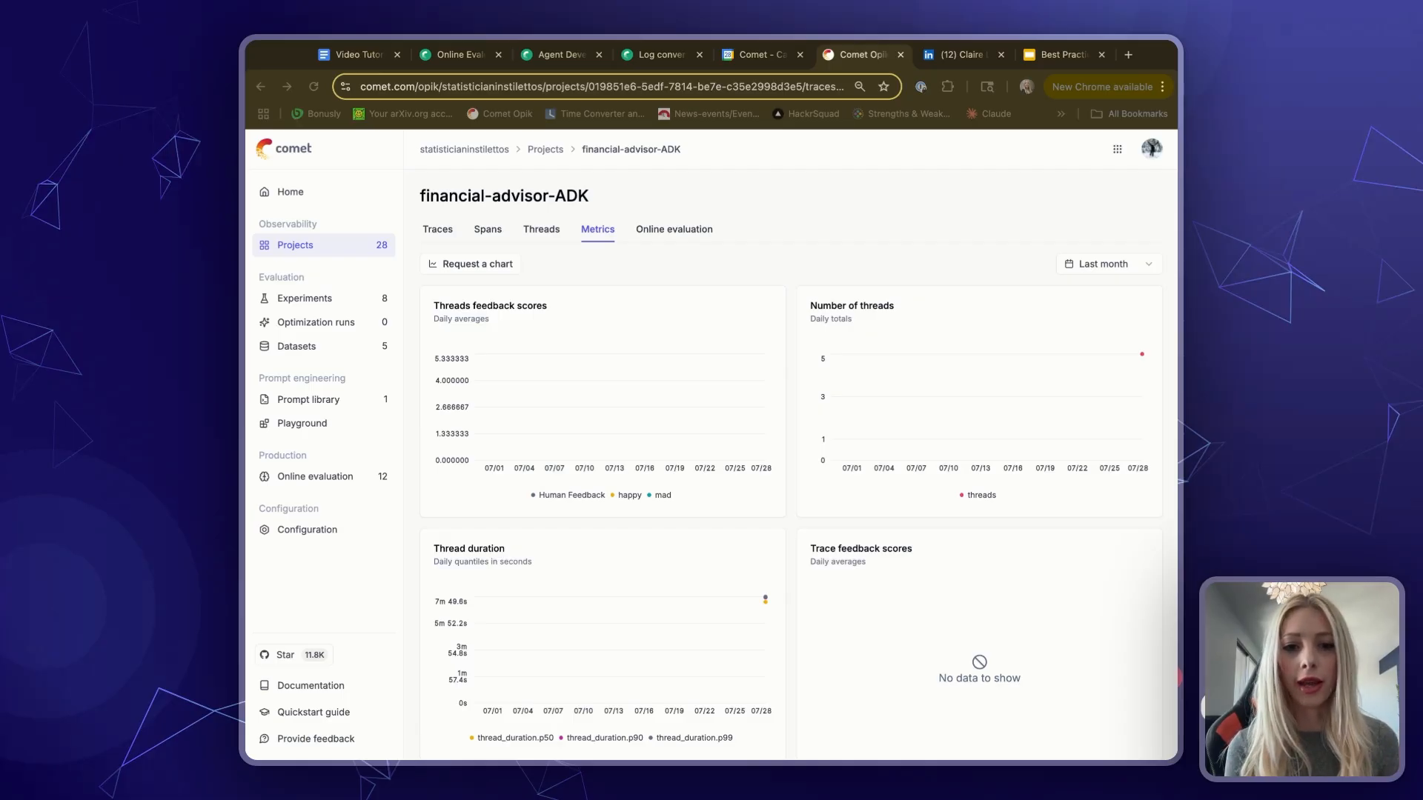